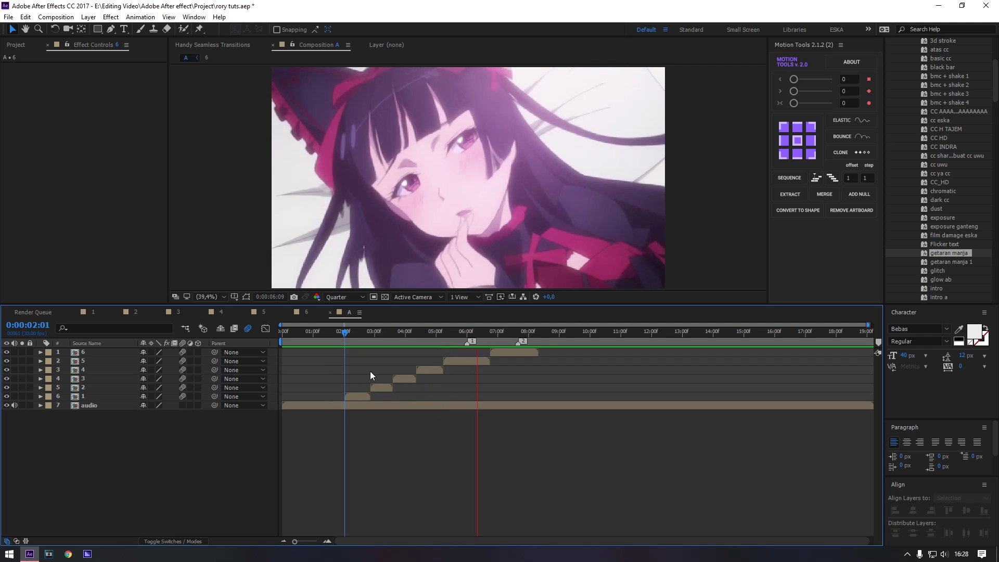
# Apply the Motion Tile effect to layer 1
pyautogui.click(95, 397)
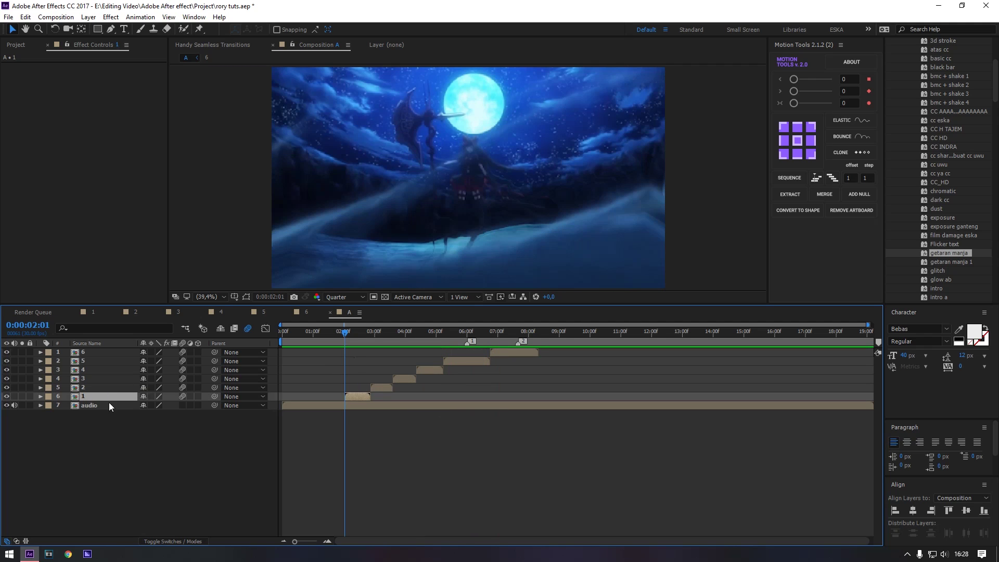
pyautogui.hotkey('ctrl', 'space')
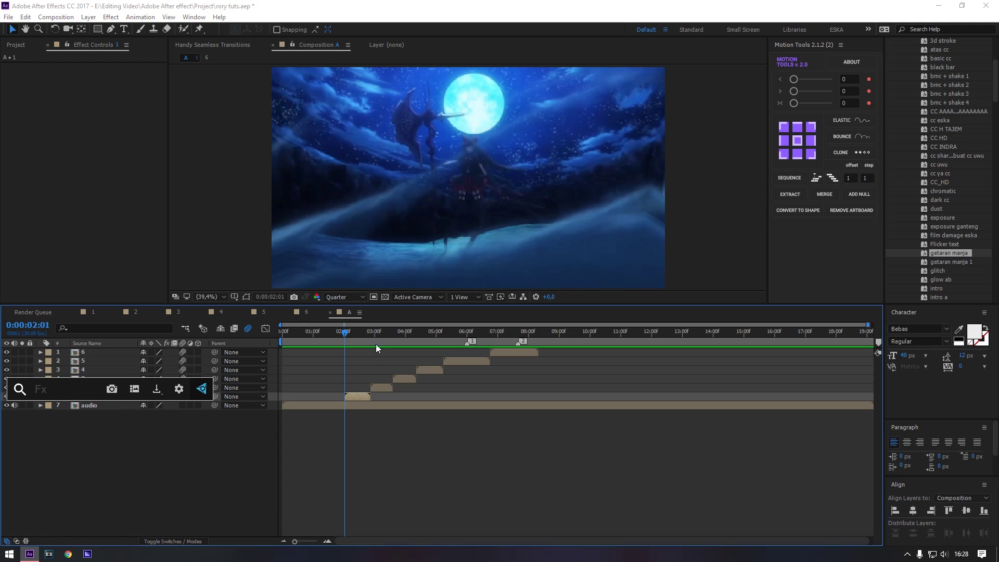
pyautogui.write('motion')
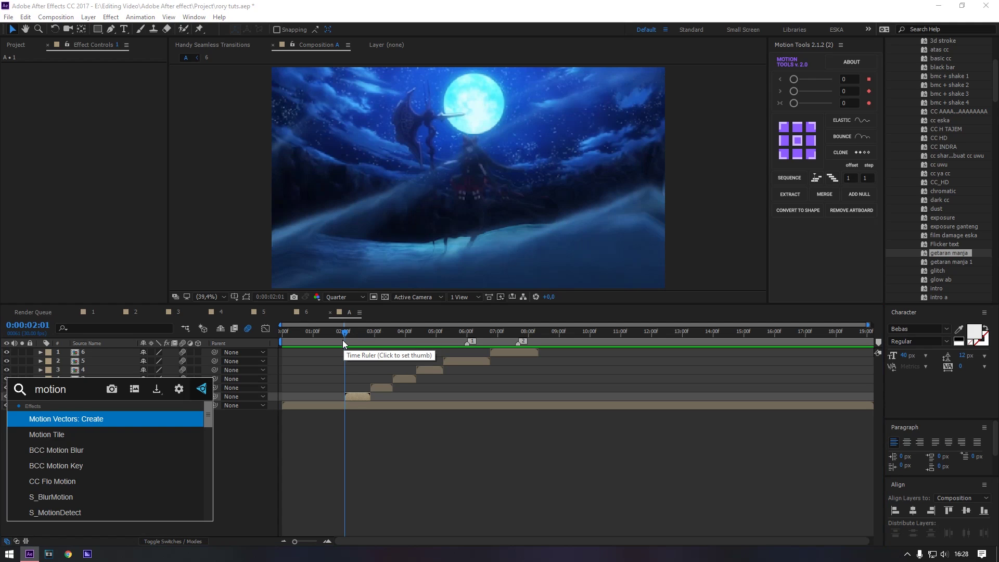
pyautogui.click(46, 435)
# Set layer 1's Motion Tile output width and output height to 250 and enable Mirror Edges
pyautogui.click(100, 102)
pyautogui.write('300')
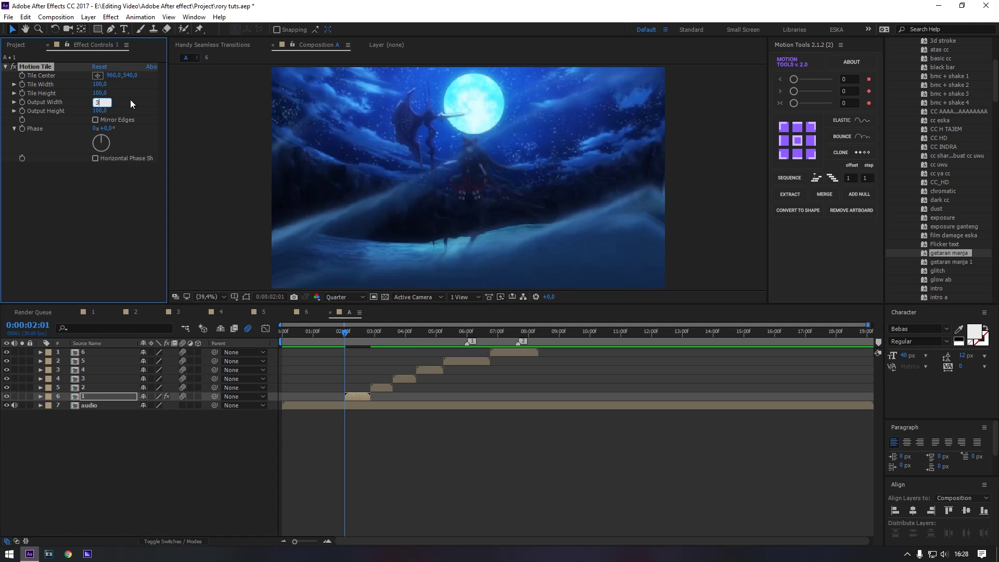
pyautogui.press('Return')
pyautogui.click(102, 102)
pyautogui.write('250')
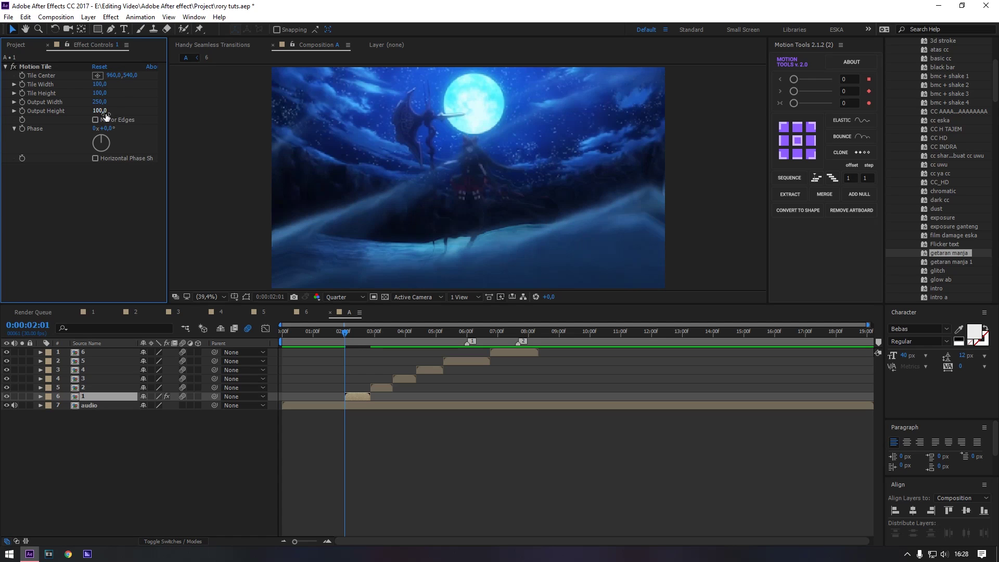
pyautogui.click(104, 111)
pyautogui.write('25')
pyautogui.click(96, 120)
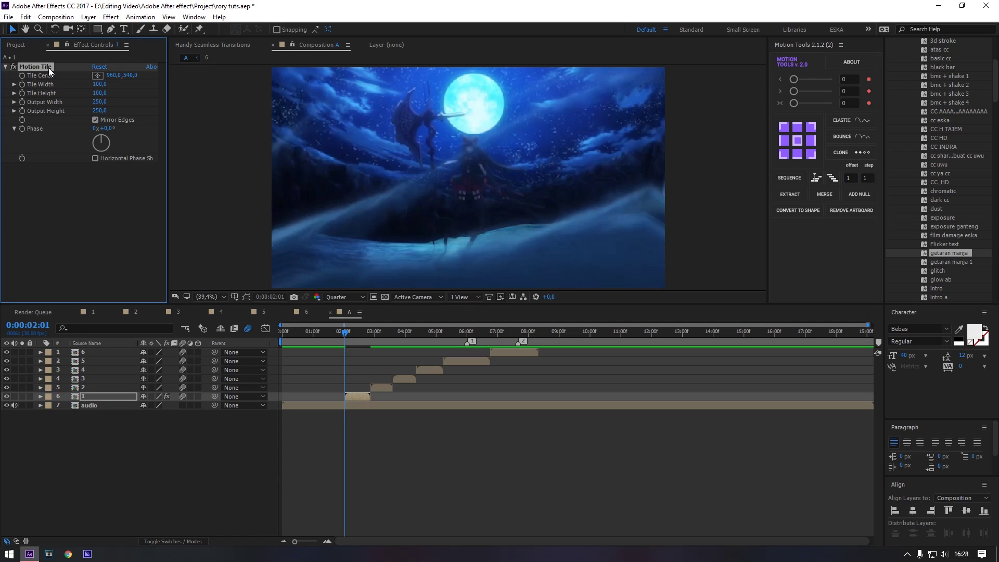
# Copy the Motion Tile effect from layer 1 onto clip layers 2 through 6
pyautogui.hotkey('ctrl', 'c')
pyautogui.click(96, 387)
pyautogui.keyDown('shift'); pyautogui.click(96, 352); pyautogui.keyUp('shift')
pyautogui.hotkey('ctrl', 'v')
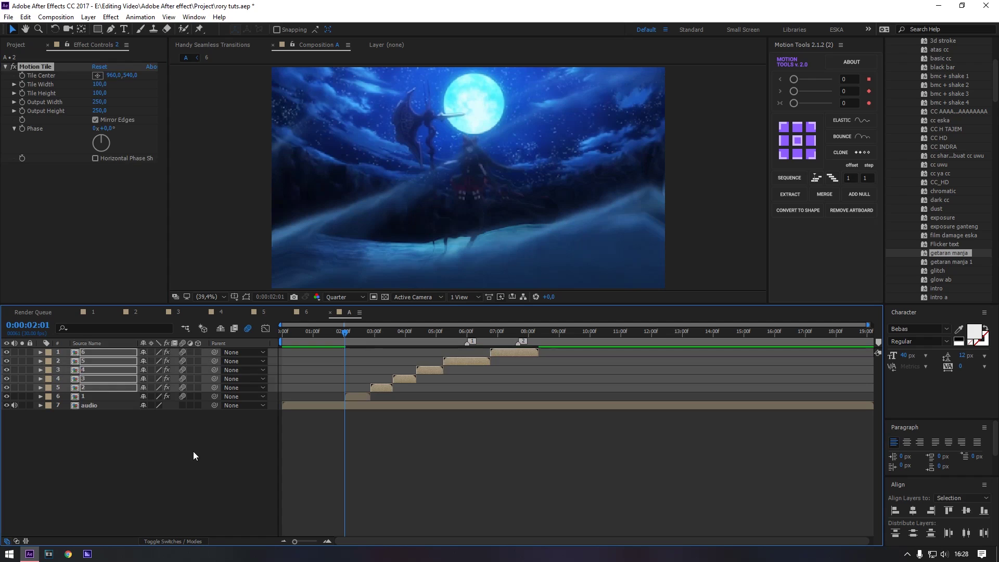
pyautogui.click(193, 451)
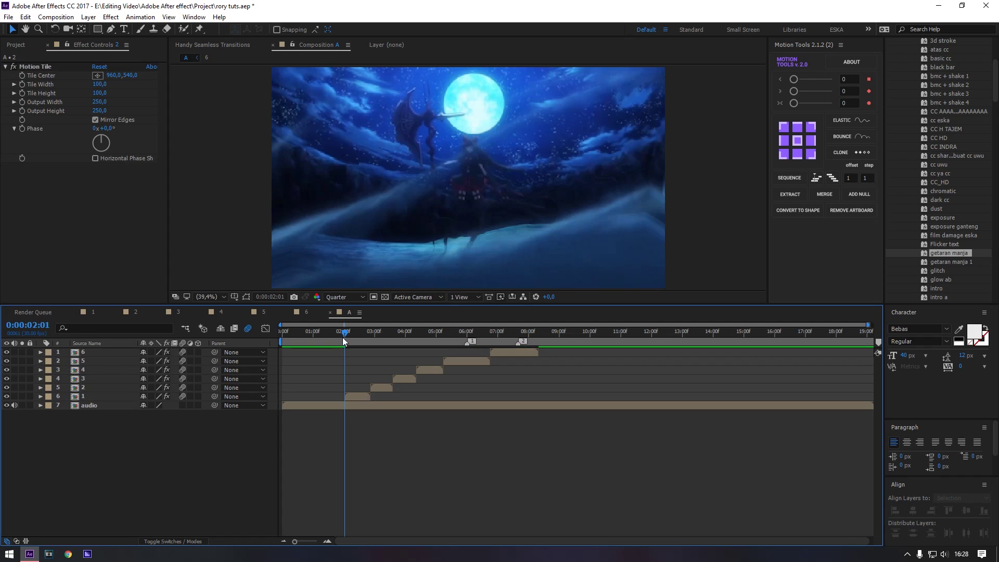
# Set the scale of all six clip layers, 1 through 6, to 140%
pyautogui.click(248, 329)
pyautogui.click(350, 397)
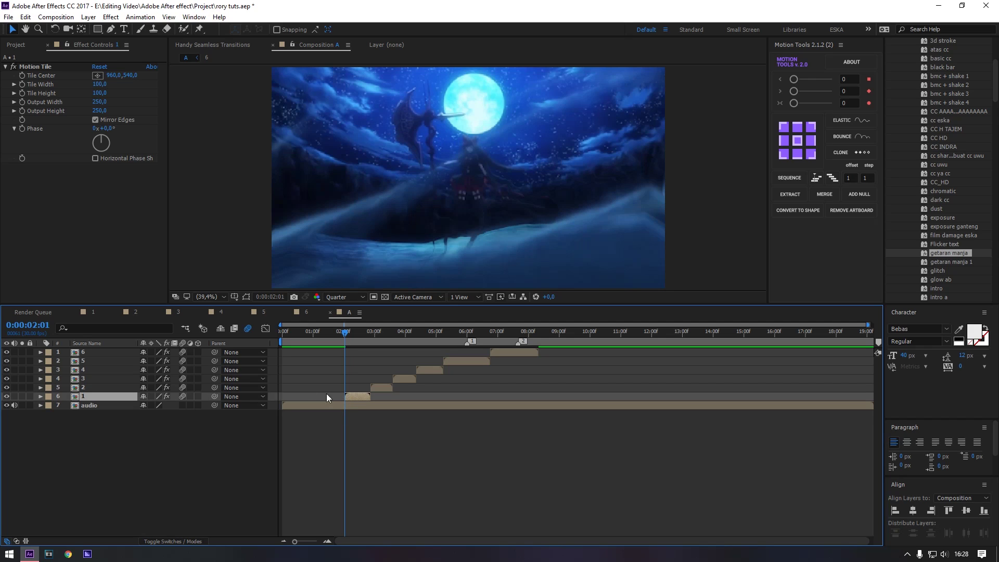
pyautogui.keyDown('shift'); pyautogui.click(121, 354); pyautogui.keyUp('shift')
pyautogui.press('s')
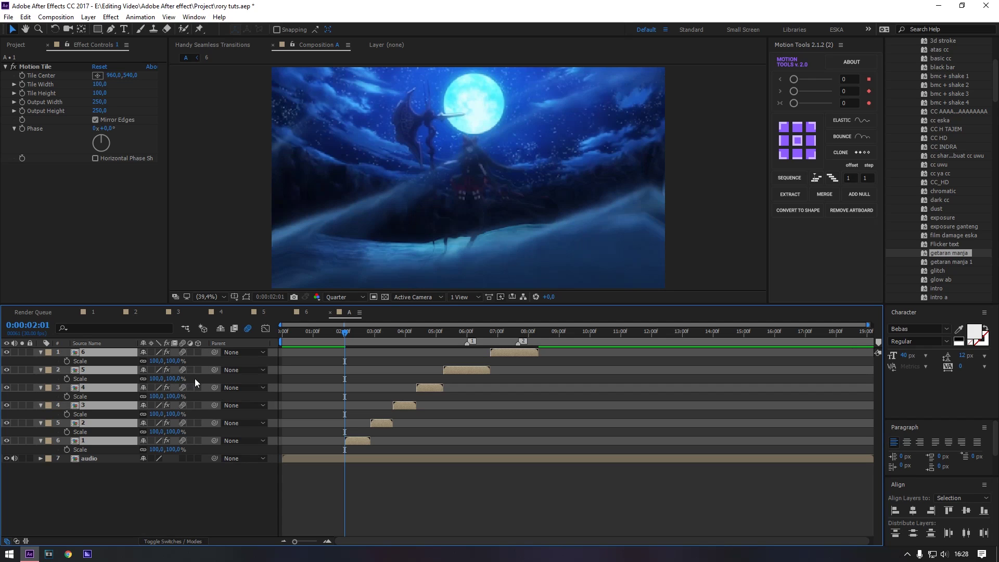
pyautogui.click(175, 361)
pyautogui.write('140')
pyautogui.click(201, 497)
# Save the project and collapse the scale properties of all layers
pyautogui.click(95, 351)
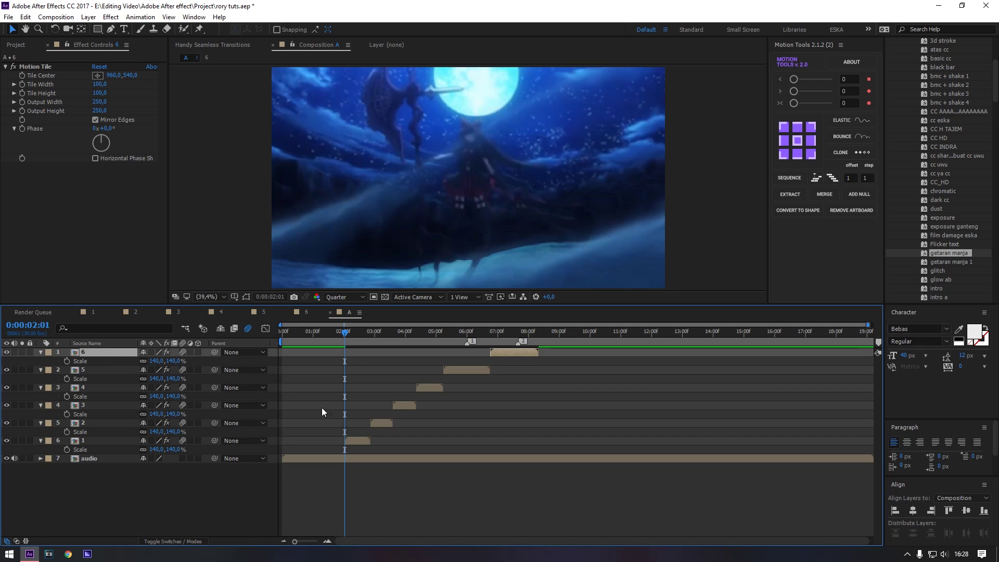
pyautogui.hotkey('ctrl', 's')
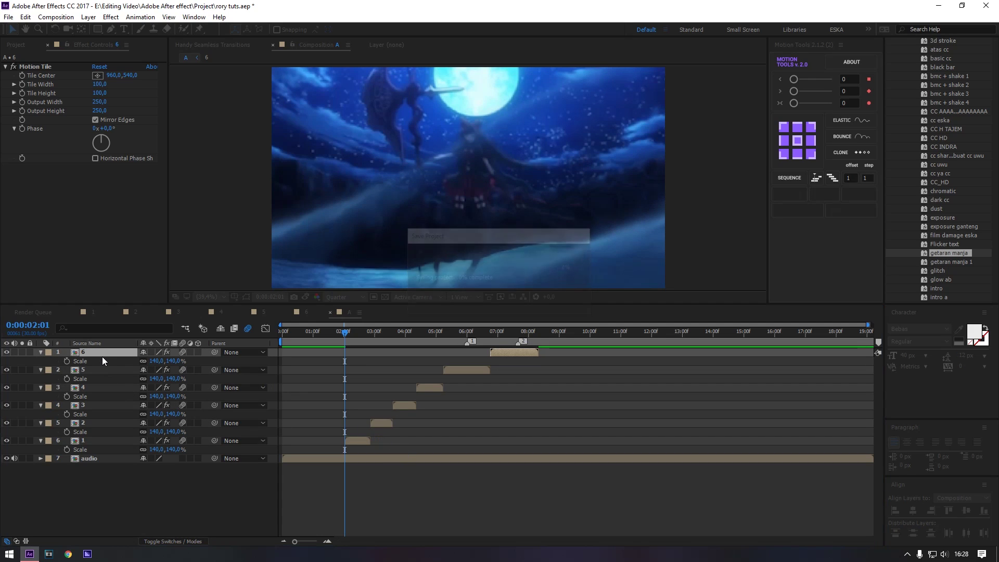
pyautogui.hotkey('ctrl', 'a')
pyautogui.press('u')
pyautogui.click(337, 491)
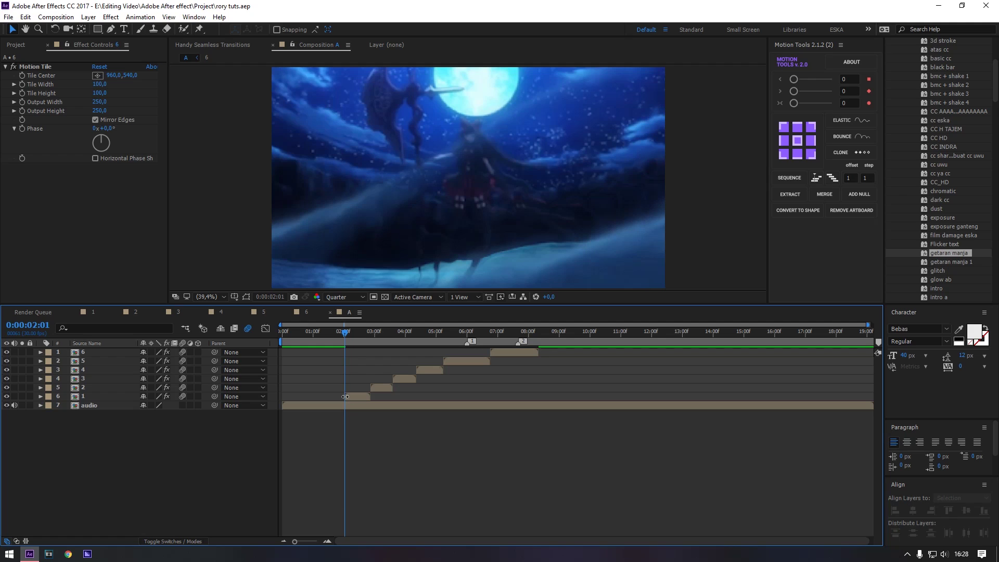
# Try to parent layer 1 to a chain of two new null objects trimmed to start at 0:00:02:01
pyautogui.click(276, 396)
pyautogui.rightClick(276, 394)
pyautogui.moveTo(325, 404)
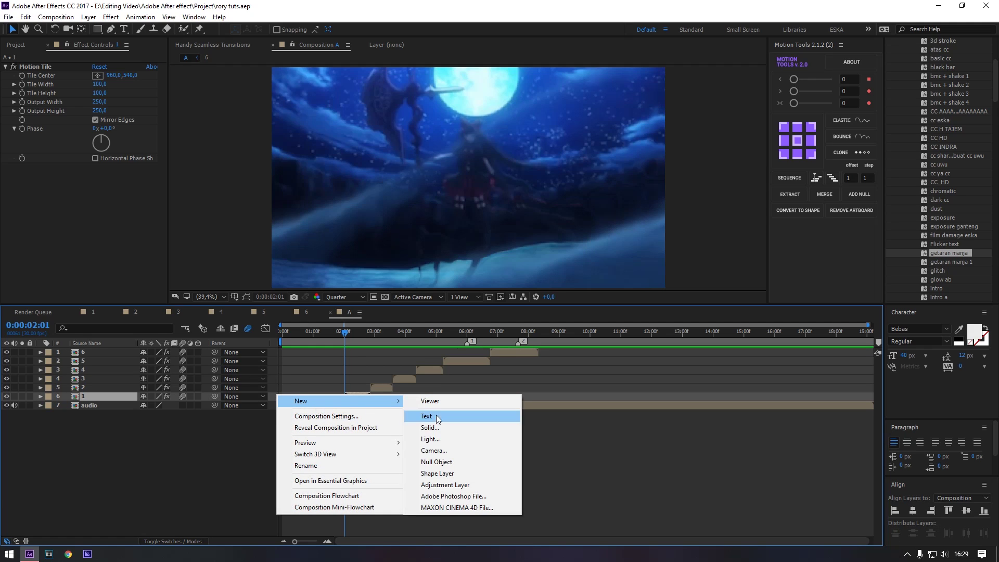
pyautogui.click(436, 461)
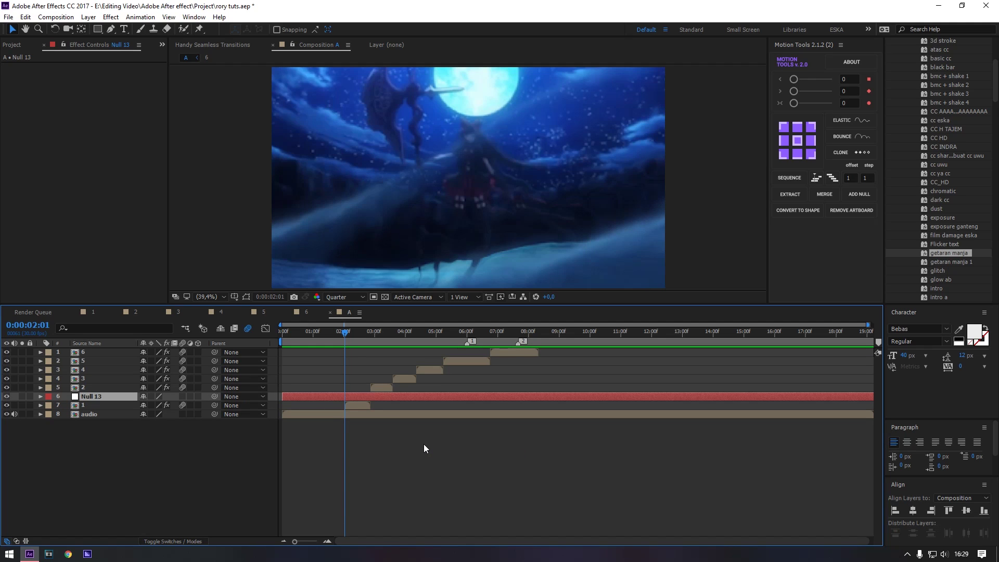
pyautogui.hotkey('alt', '[')
pyautogui.hotkey('ctrl', 'd')
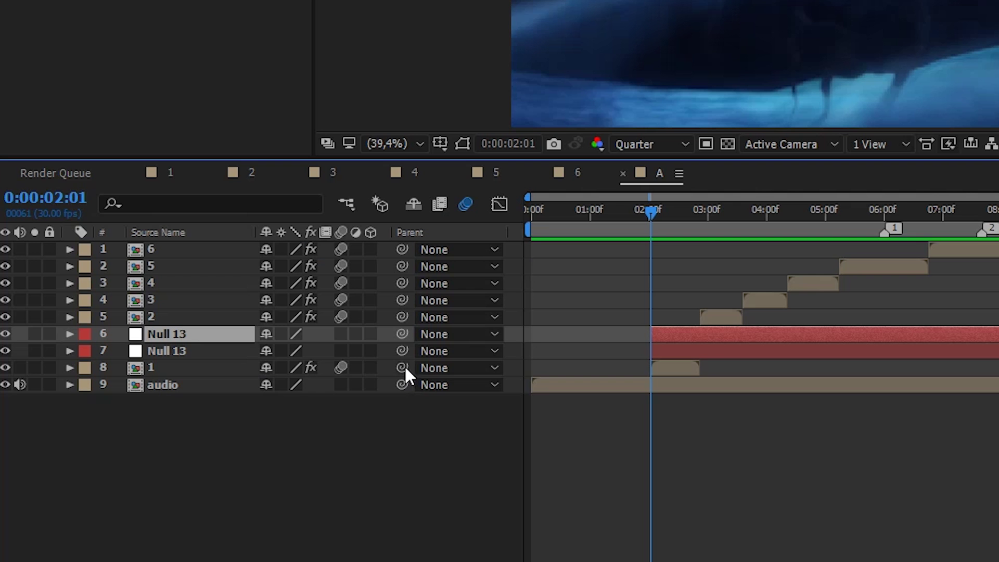
pyautogui.moveTo(214, 414); pyautogui.dragTo(204, 394)
pyautogui.moveTo(381, 331); pyautogui.dragTo(395, 333)
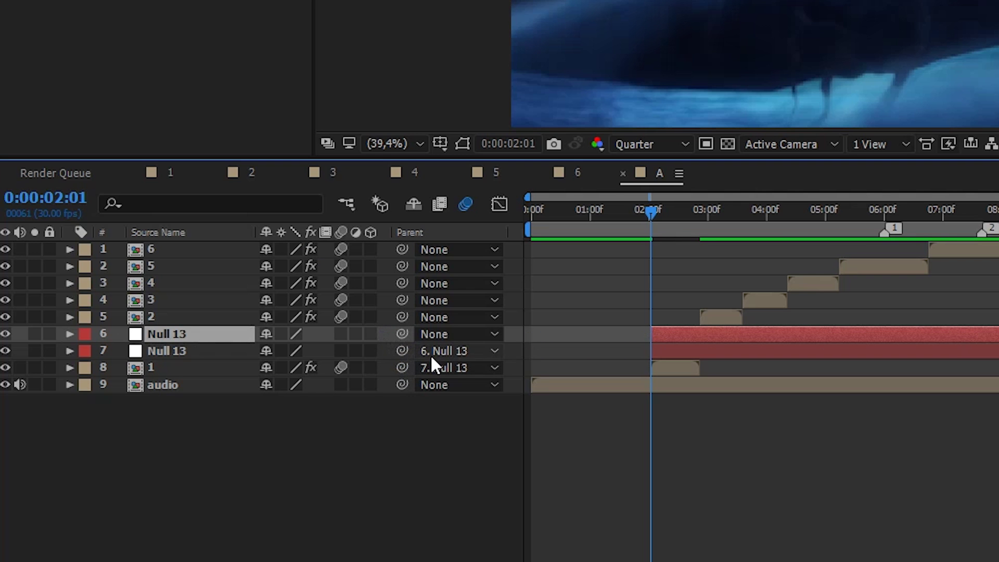
# Undo the manually created null objects, including their trimming, duplication and parenting
pyautogui.hotkey('ctrl', 'z')
pyautogui.hotkey('ctrl', 'z')
pyautogui.hotkey('ctrl', 'z')
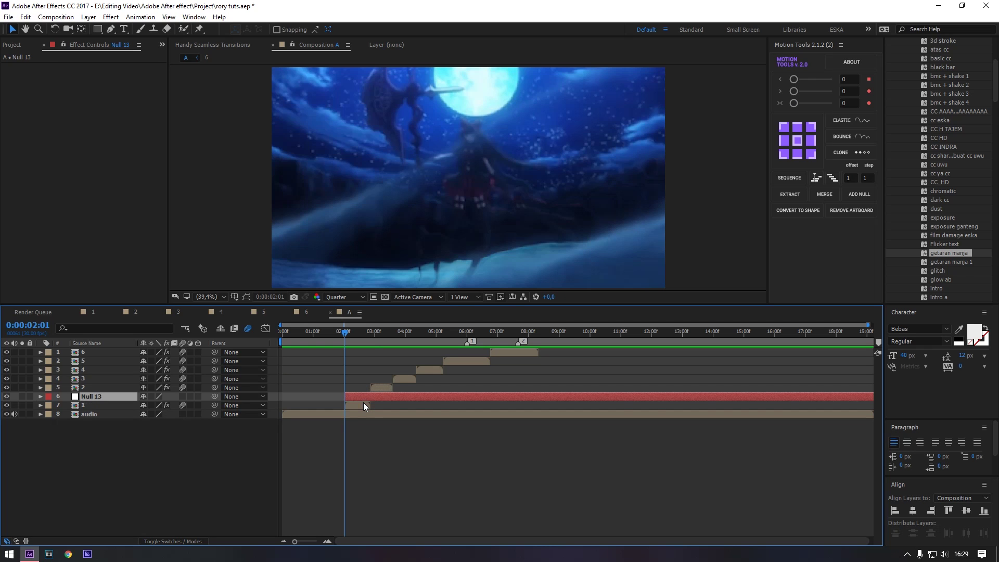
pyautogui.hotkey('ctrl', 'z')
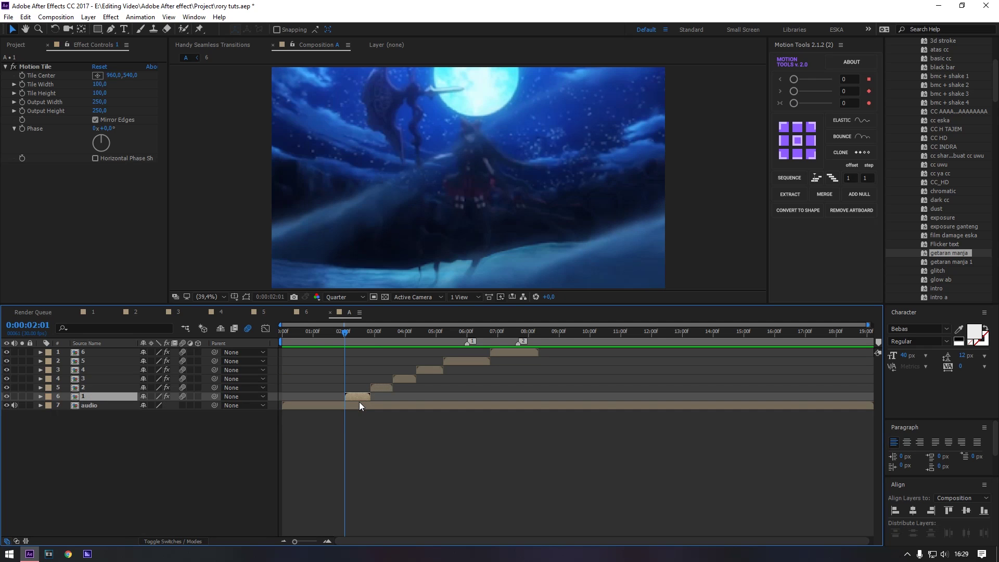
# Add two chained parent nulls above layer 1 with Motion Tools, matching the clip's duration
pyautogui.click(859, 195)
pyautogui.scroll(3, 363, 412)
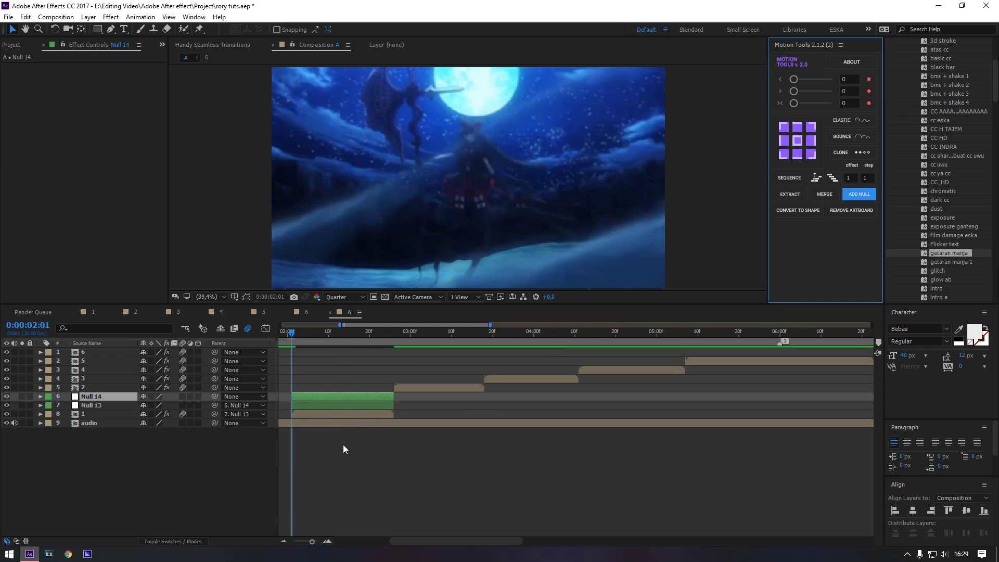
pyautogui.moveTo(339, 445); pyautogui.dragTo(403, 445)
# Give layer 1 the position and rotation shake keyframes and nudge them one frame earlier
pyautogui.click(311, 415)
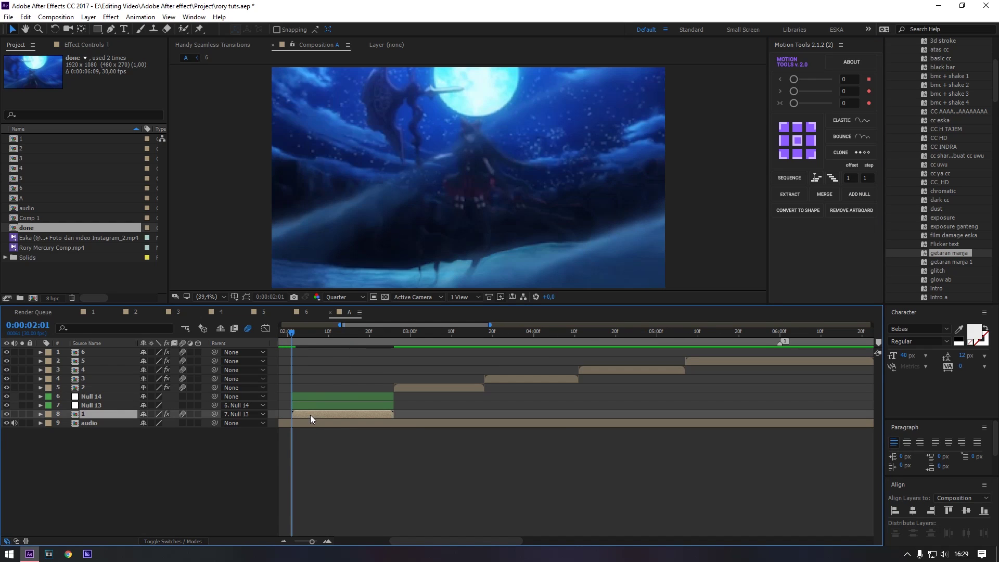
pyautogui.press('u')
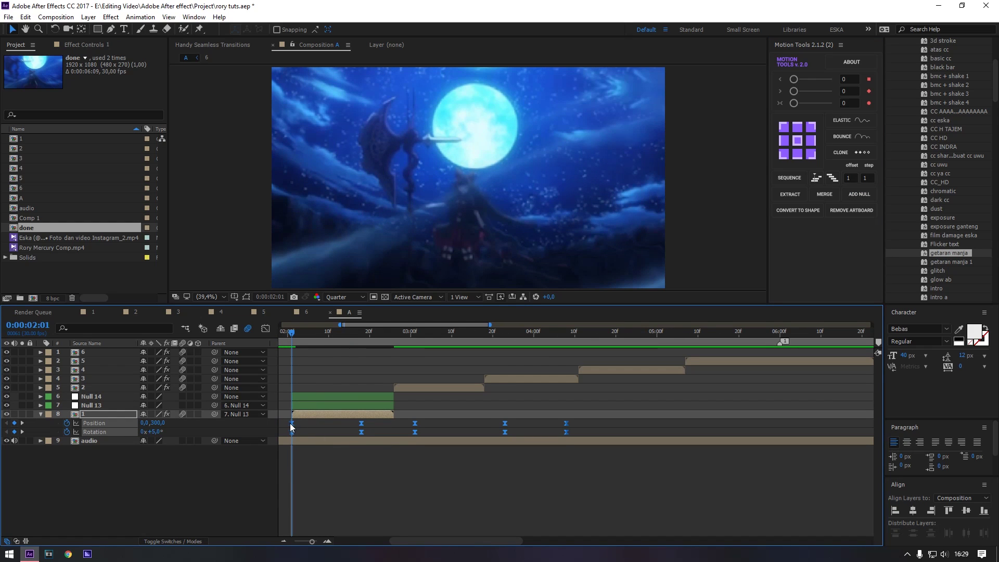
pyautogui.hotkey('alt', 'Left')
pyautogui.press('u')
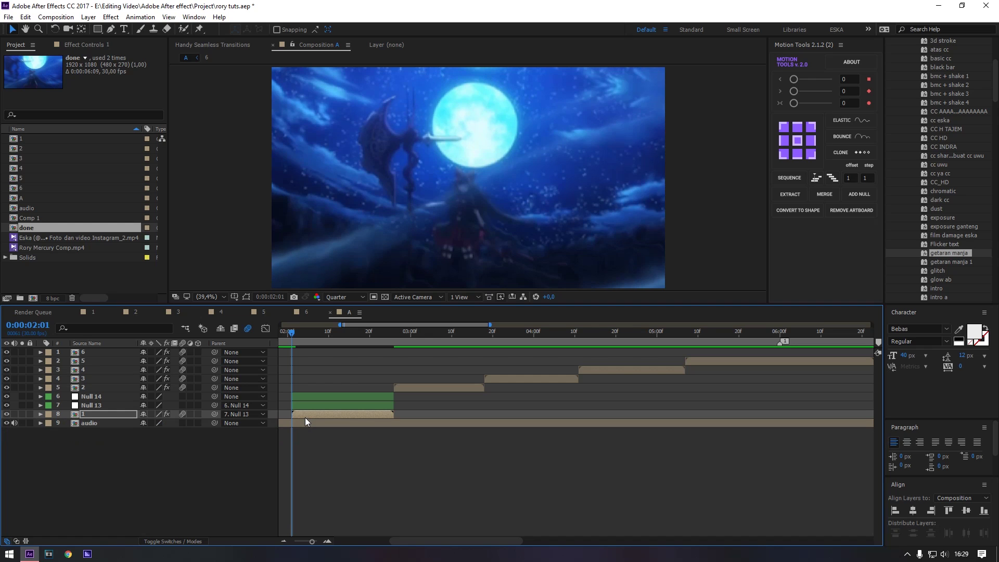
# Preview the shake on layer 1 from its start and return the playhead to 0:00:02:01
pyautogui.press('space')
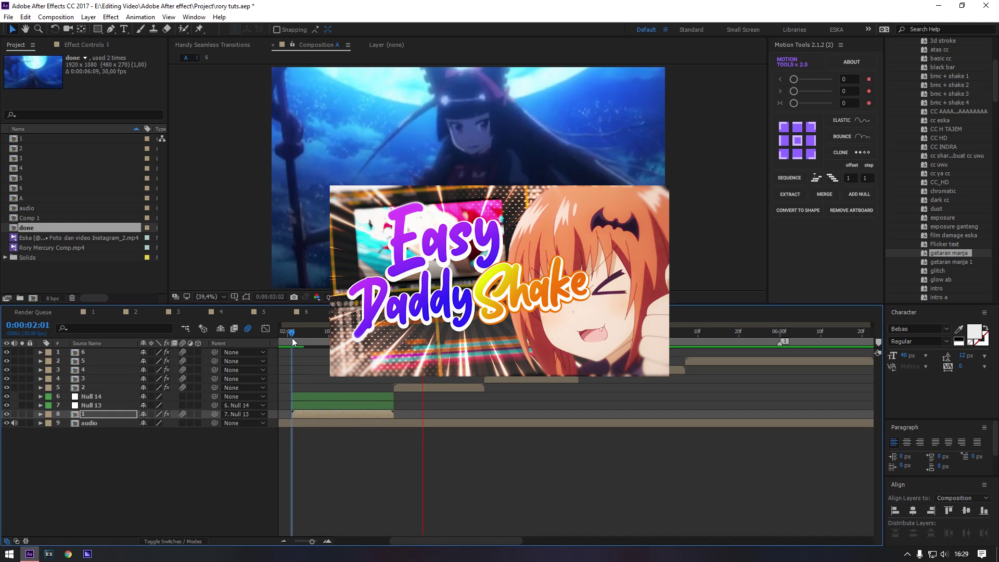
pyautogui.click(287, 340)
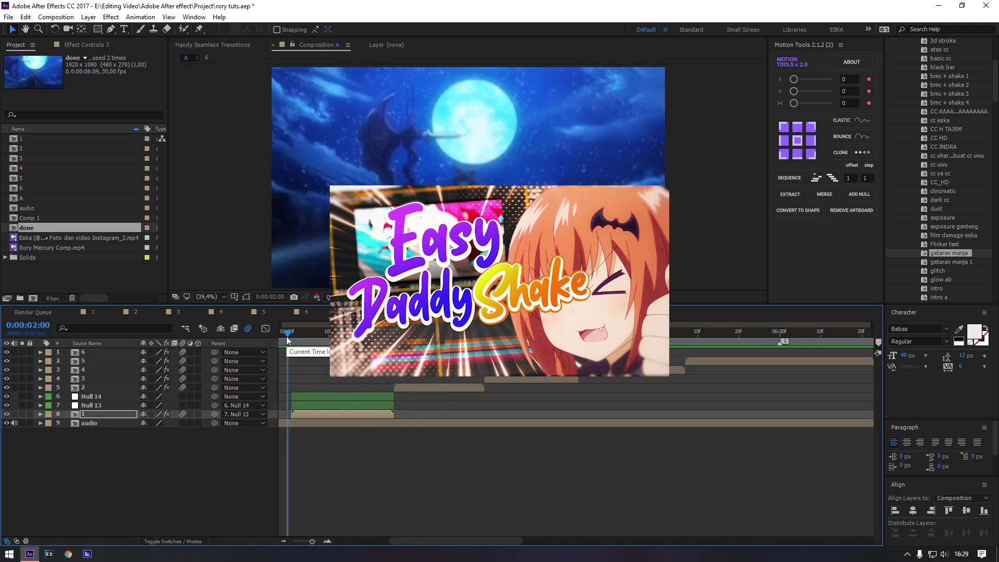
pyautogui.press('space')
pyautogui.press('space')
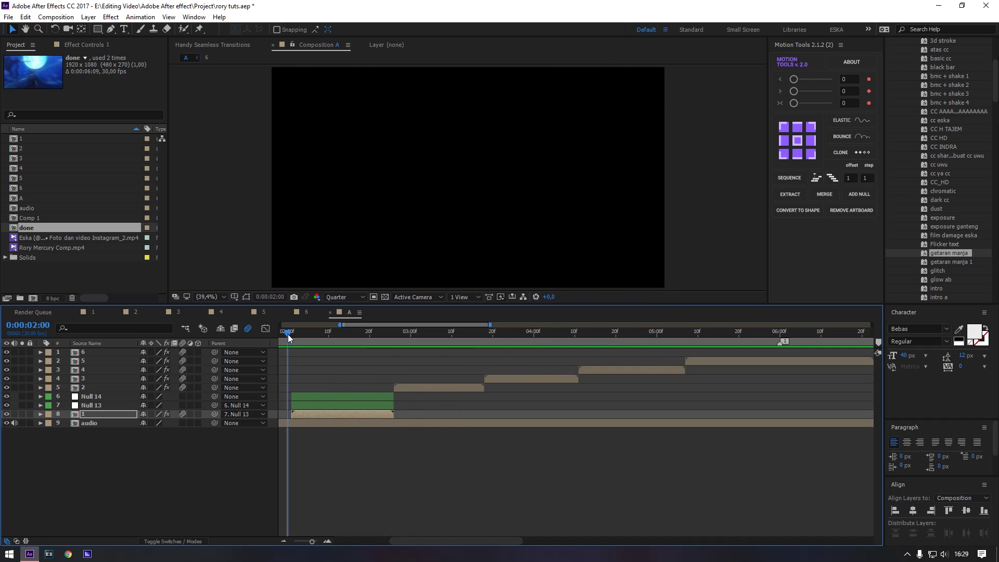
pyautogui.moveTo(288, 334); pyautogui.dragTo(291, 335)
# Add an adjustment layer above all clips and apply Motion Tile to it with an output height of 90
pyautogui.click(89, 352)
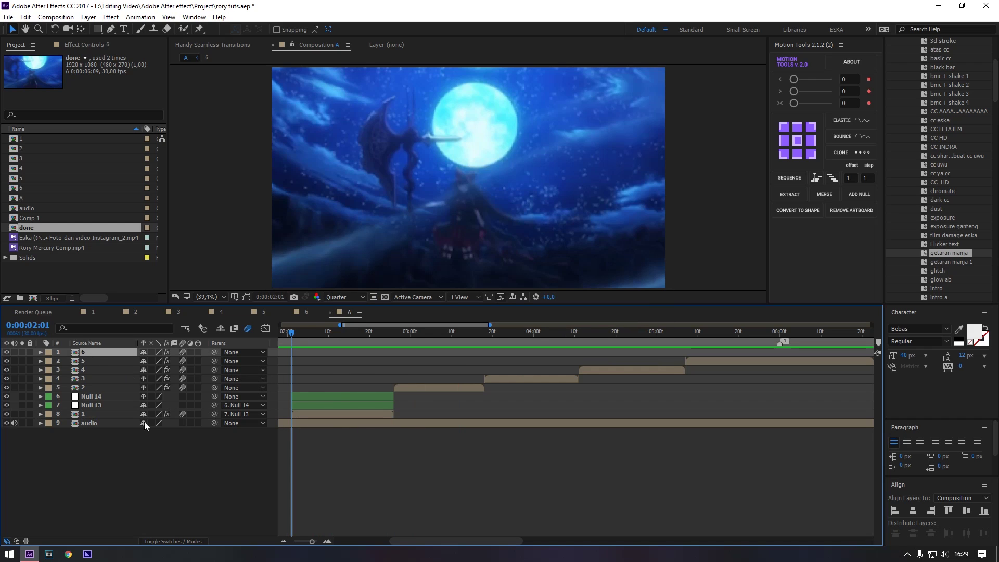
pyautogui.hotkey('ctrl', 'alt', 'y')
pyautogui.hotkey('ctrl', 'space')
pyautogui.write('mot')
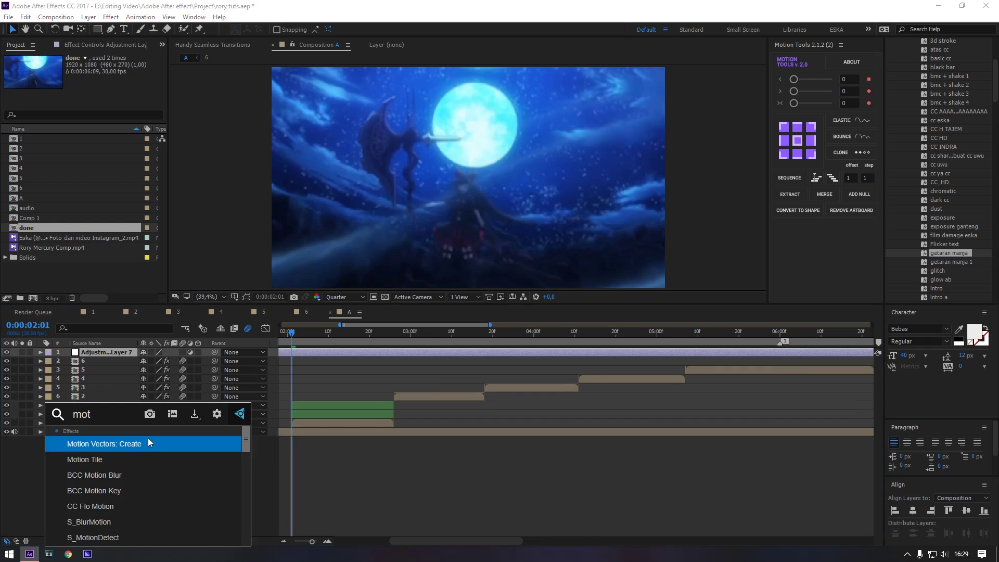
pyautogui.press('Return')
pyautogui.click(104, 110)
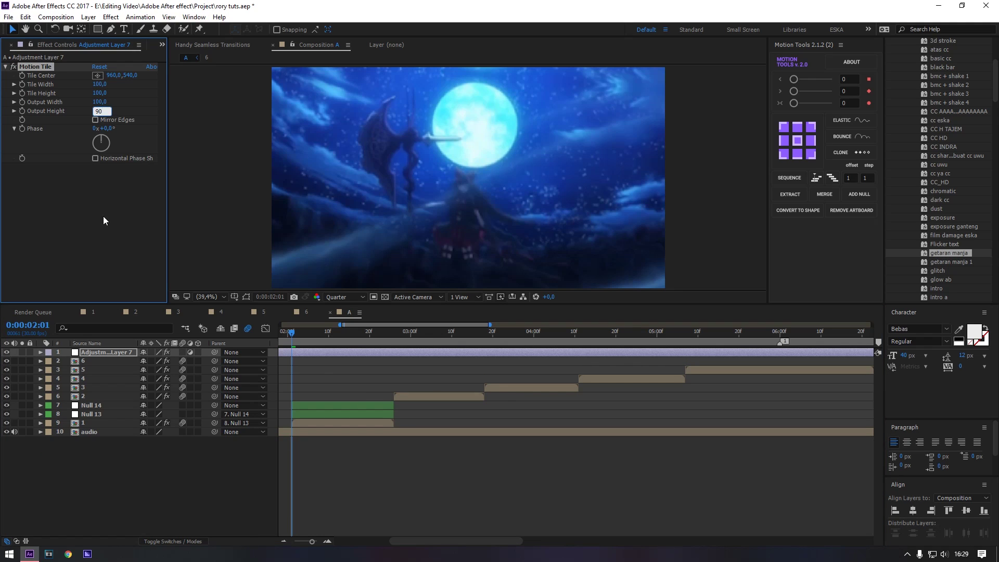
pyautogui.write('90')
pyautogui.press('Return')
# Create a scale keyframe on Null 13 at 0:00:02:00 and move it to about 0:00:02:22
pyautogui.click(317, 423)
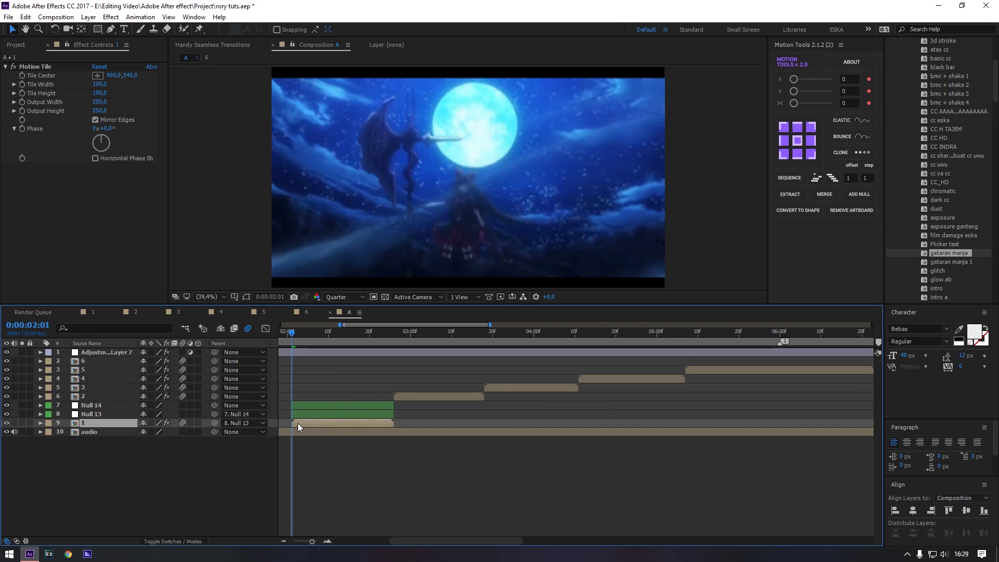
pyautogui.scroll(1, 297, 423)
pyautogui.moveTo(303, 463); pyautogui.dragTo(419, 463)
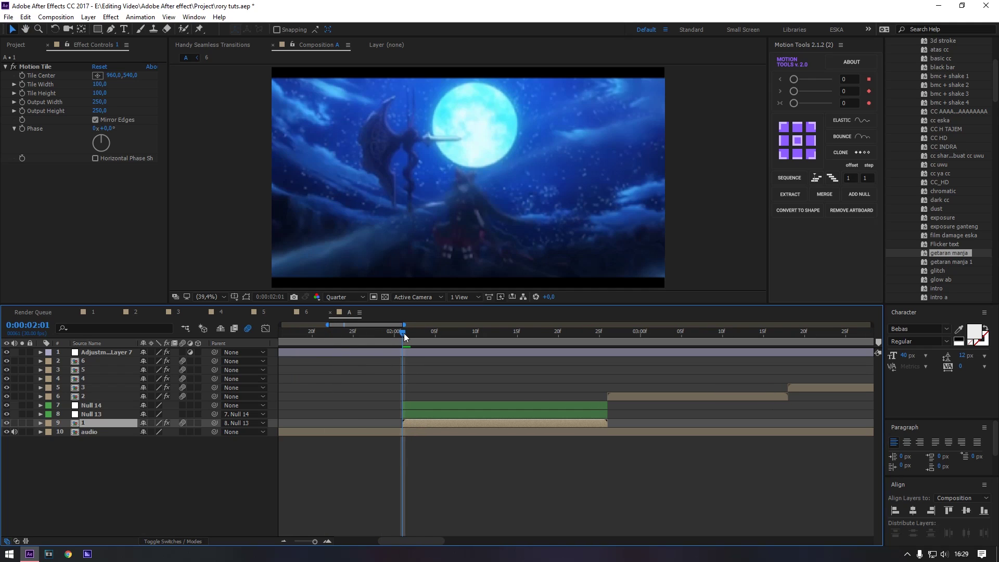
pyautogui.press('pageup')
pyautogui.click(420, 415)
pyautogui.click(404, 336)
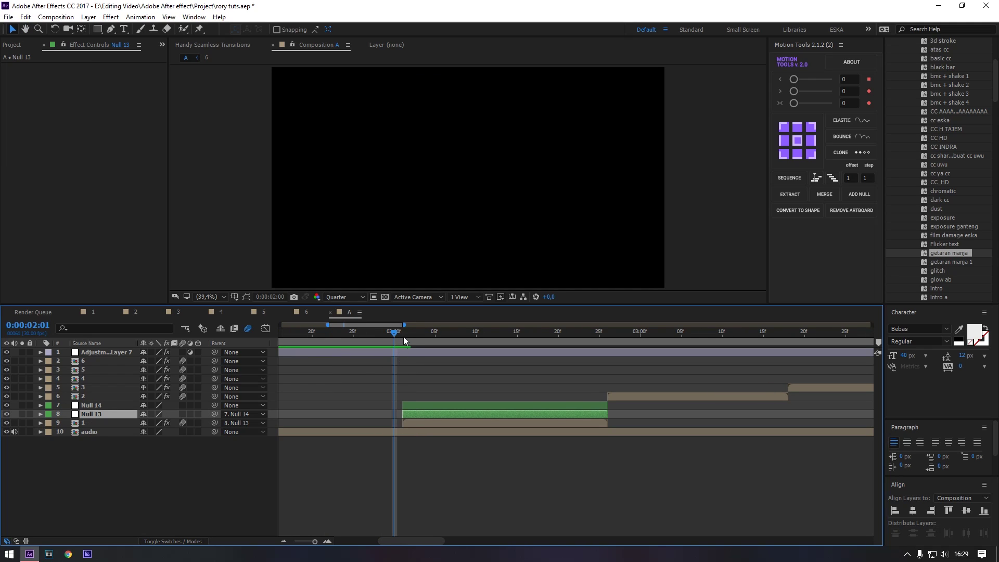
pyautogui.click(395, 332)
pyautogui.press('s')
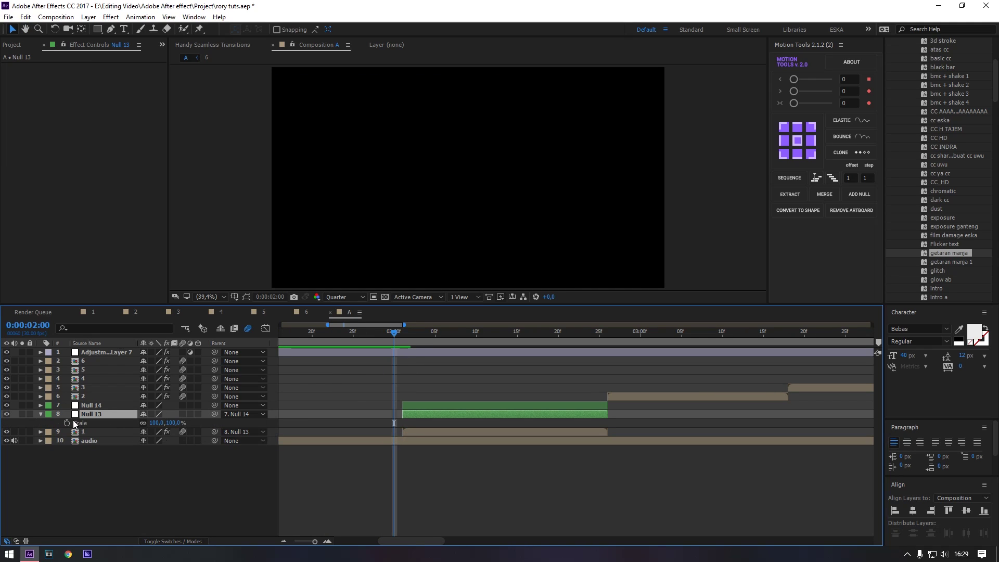
pyautogui.click(67, 423)
pyautogui.moveTo(394, 423); pyautogui.dragTo(574, 423)
# Set Null 13's scale to 500% at 0:00:02:00 and apply Easy Ease to both scale keyframes
pyautogui.click(156, 423)
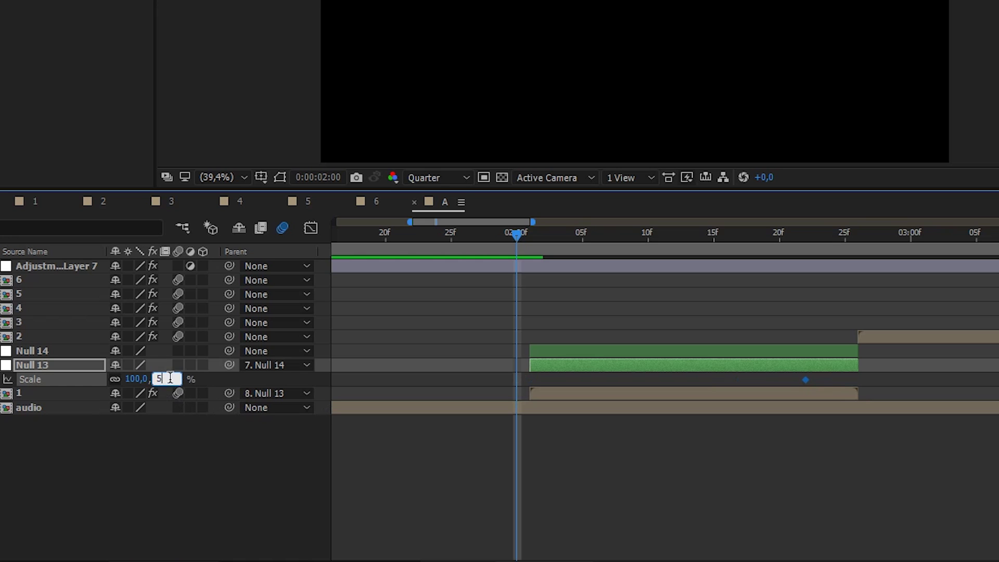
pyautogui.write('500')
pyautogui.press('Return')
pyautogui.moveTo(587, 420); pyautogui.dragTo(368, 423)
pyautogui.press('F9')
# Reshape Null 13's scale graph into a steep initial drop with a long ease-out, and preview the zoom
pyautogui.press('pagedown')
pyautogui.click(265, 329)
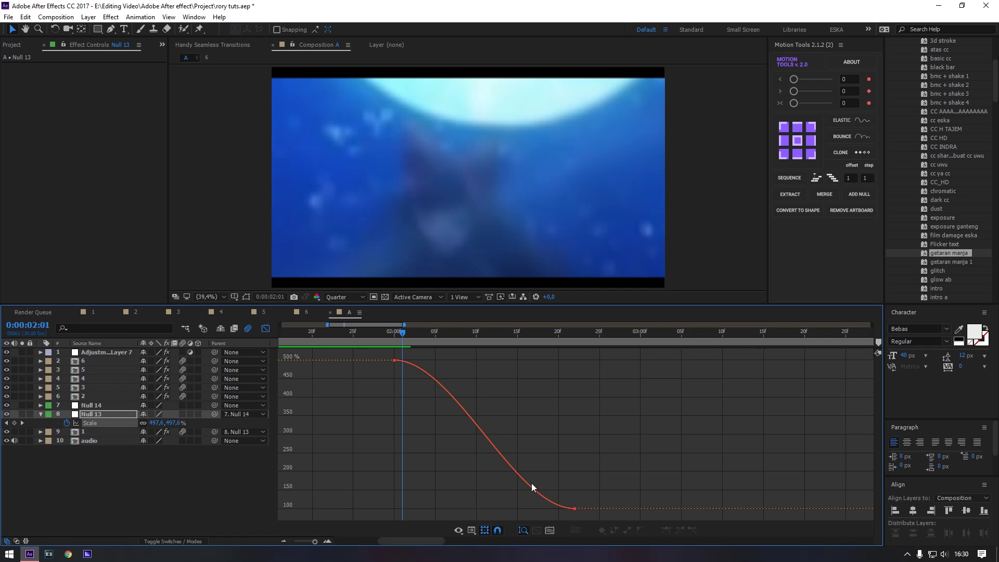
pyautogui.moveTo(637, 463); pyautogui.dragTo(350, 507)
pyautogui.moveTo(452, 361); pyautogui.dragTo(336, 499)
pyautogui.press('space')
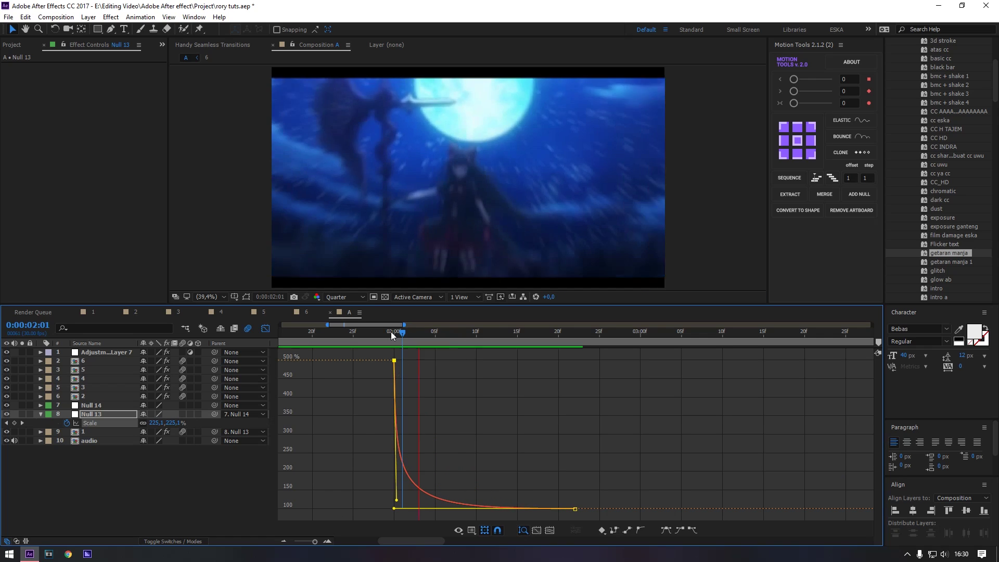
# Preview Null 13's zoom from 0:00:01:29, and create a scale keyframe on Null 14 at 0:00:02:07
pyautogui.click(384, 332)
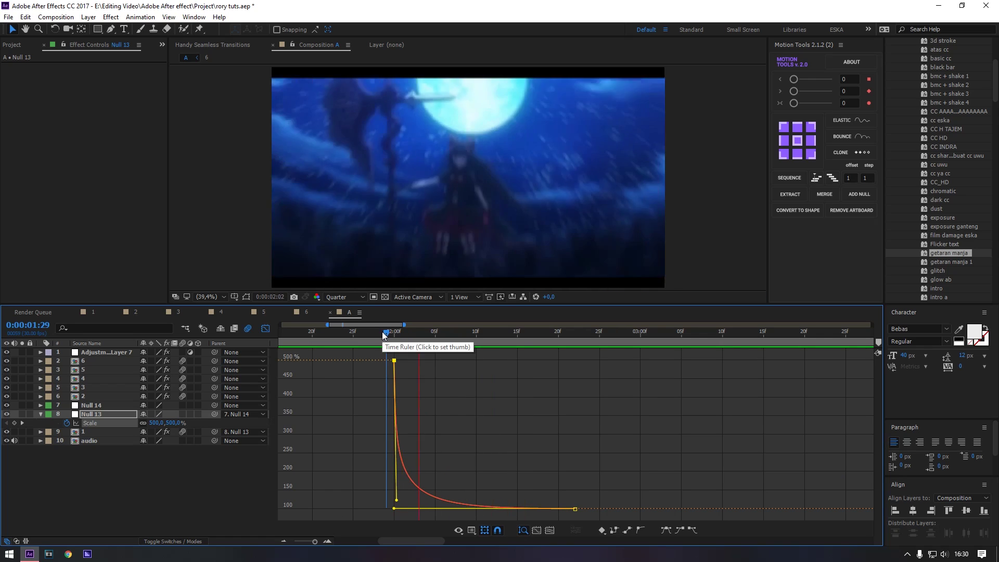
pyautogui.press('space')
pyautogui.hotkey('shift', 'F3')
pyautogui.click(451, 336)
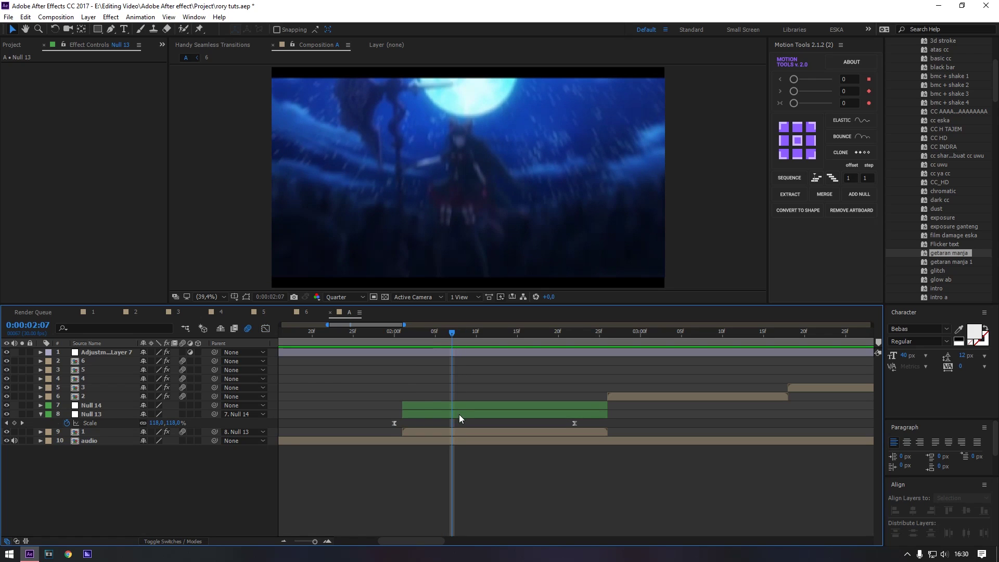
pyautogui.click(459, 405)
pyautogui.press('s')
pyautogui.click(67, 413)
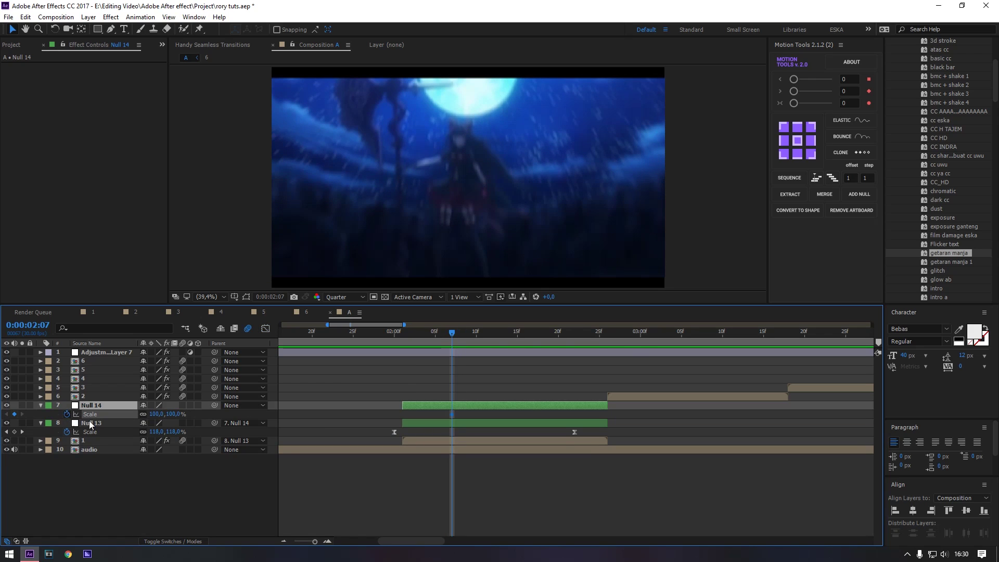
# Set Null 14's scale to 500% at 0:00:02:26 and apply Easy Ease to both of its scale keyframes
pyautogui.click(607, 334)
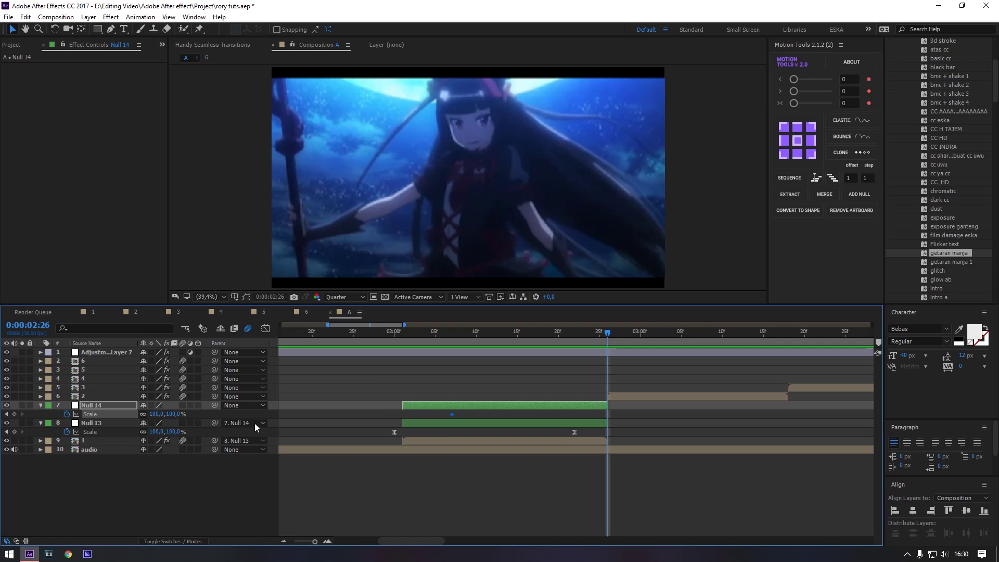
pyautogui.click(174, 413)
pyautogui.write('500')
pyautogui.click(409, 418)
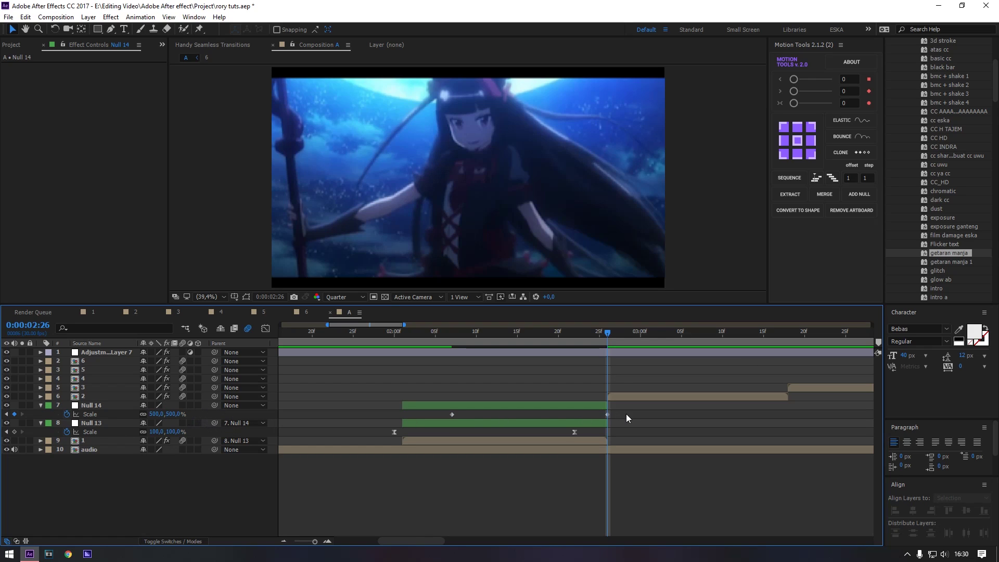
pyautogui.moveTo(626, 413); pyautogui.dragTo(378, 417)
pyautogui.press('F9')
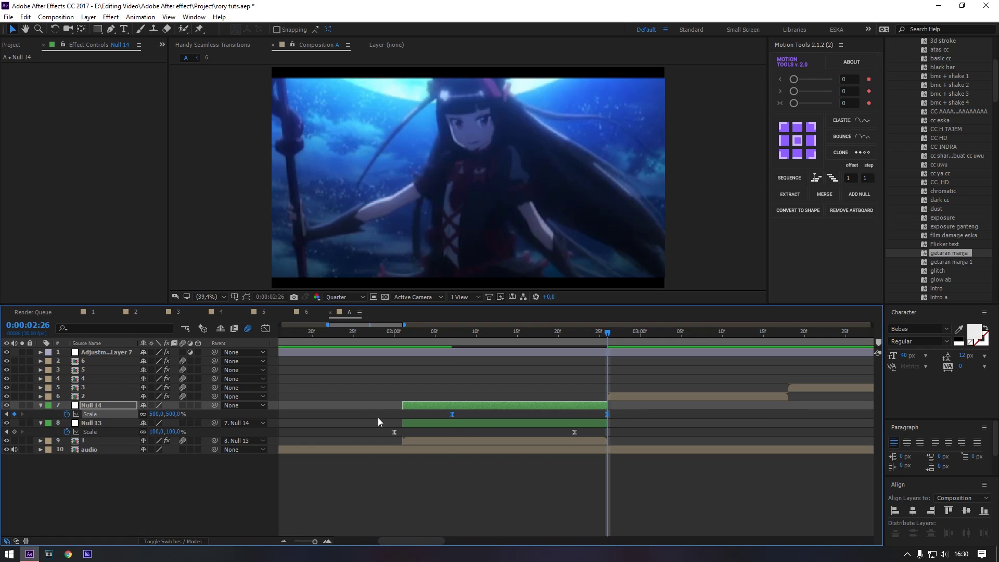
# Reshape Null 14's scale graph into a long slow start with a steep final rise, and preview the zoom
pyautogui.click(265, 328)
pyautogui.moveTo(599, 465); pyautogui.dragTo(621, 509)
pyautogui.moveTo(555, 360); pyautogui.dragTo(605, 501)
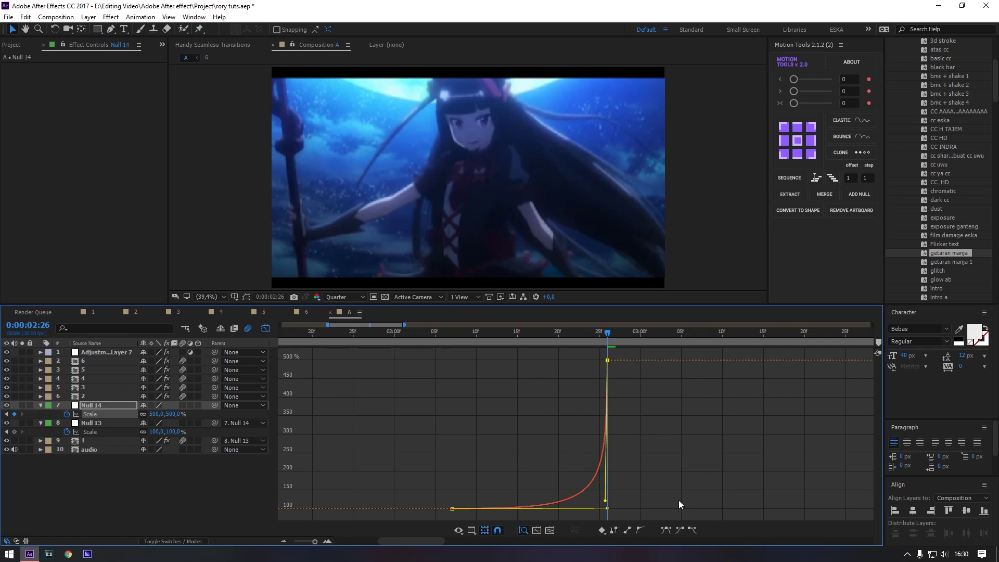
pyautogui.click(394, 333)
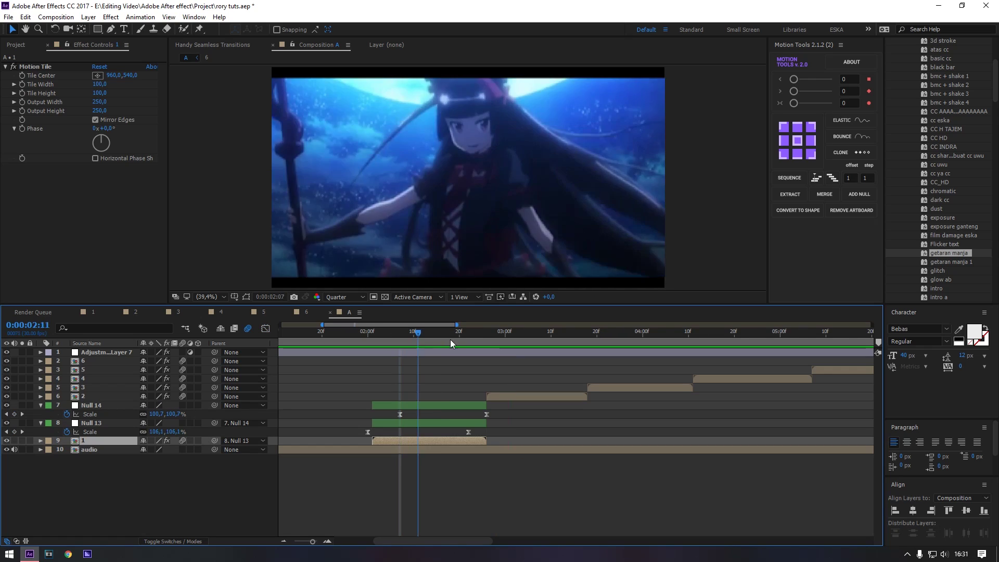
pyautogui.moveTo(451, 341); pyautogui.dragTo(484, 346)
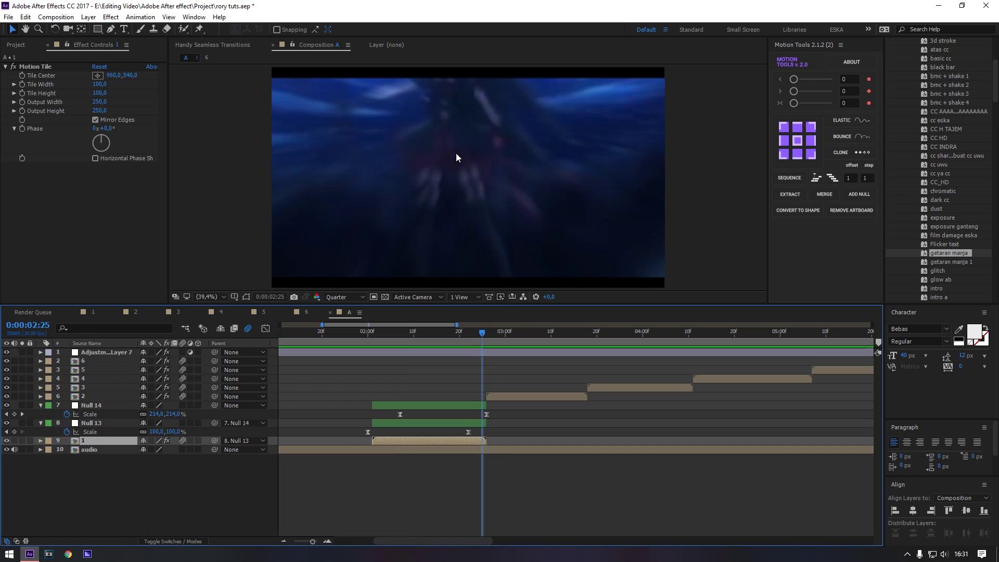
# Move Null 14's anchor point straight up onto the moon at 0:00:02:07, and preview the zoom from the start of clip 1
pyautogui.click(403, 333)
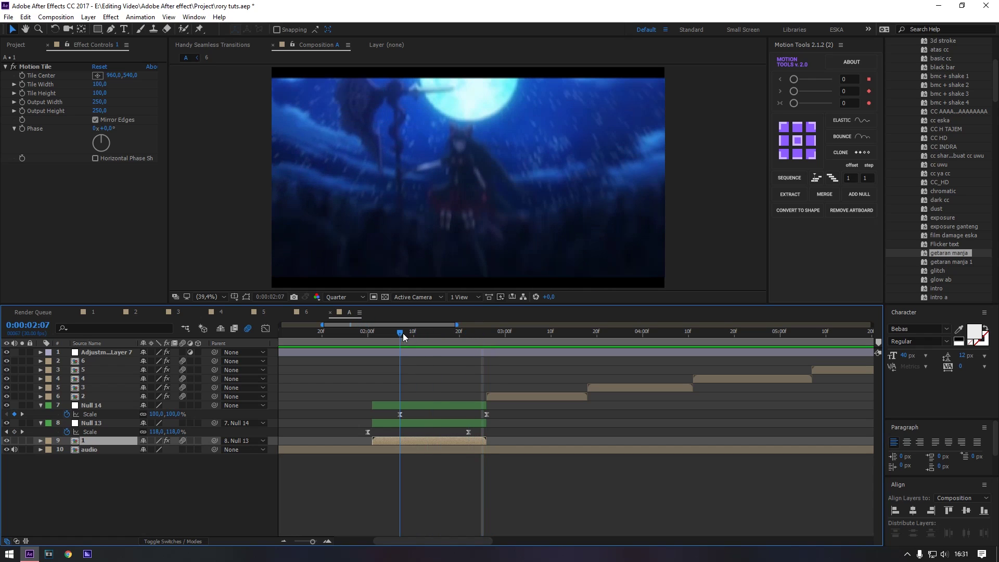
pyautogui.click(403, 408)
pyautogui.press('y')
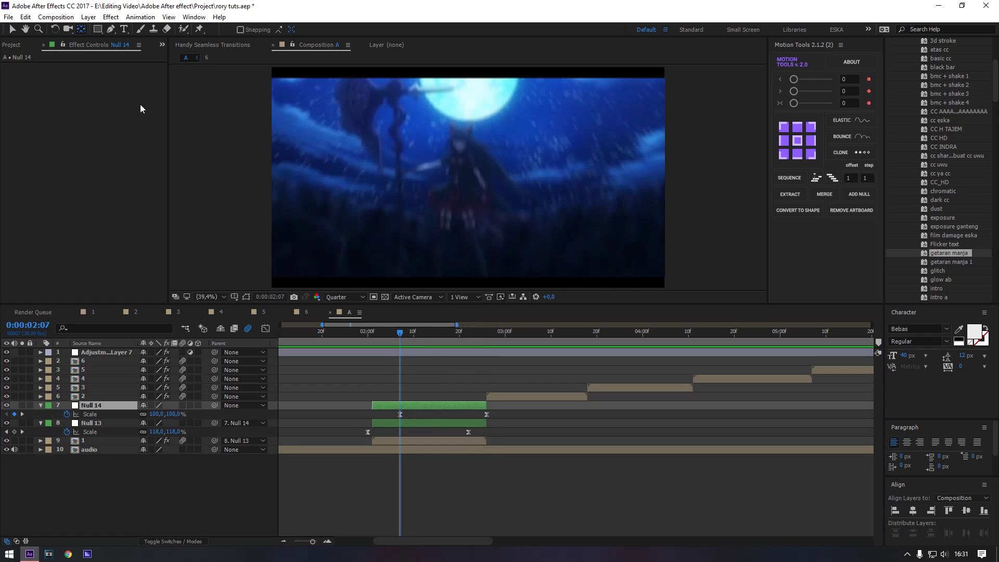
pyautogui.click(247, 296)
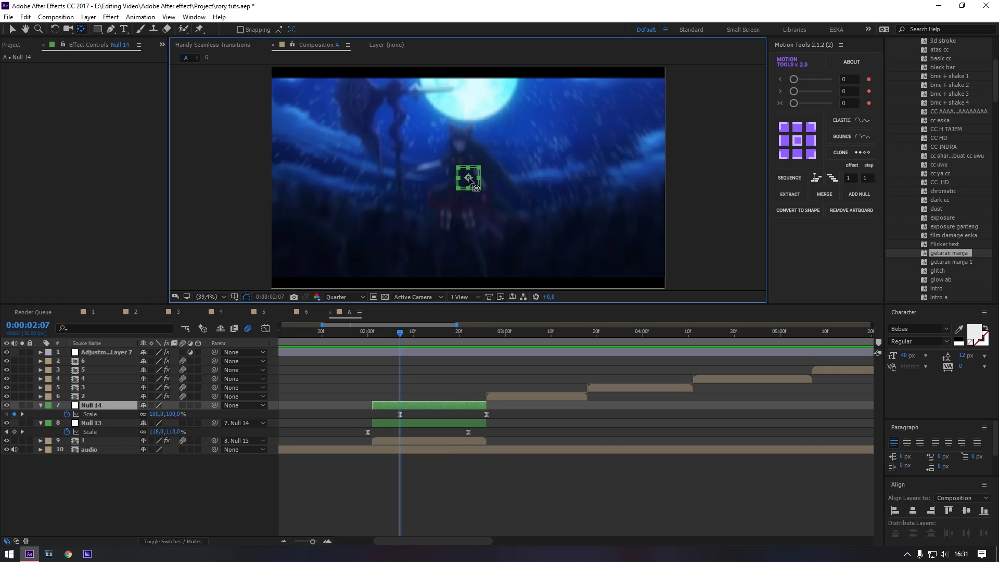
pyautogui.moveTo(466, 180); pyautogui.dragTo(467, 160)
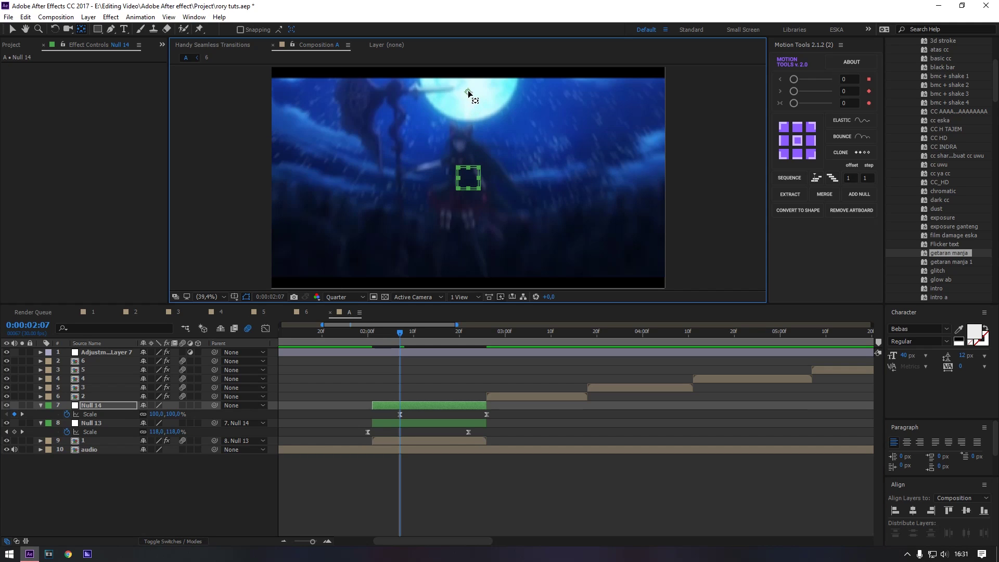
pyautogui.moveTo(468, 92); pyautogui.dragTo(467, 95)
pyautogui.click(363, 334)
pyautogui.press('space')
# Add two chained parent nulls to clip 2 at 0:00:02:26 with Motion Tools
pyautogui.moveTo(365, 335); pyautogui.dragTo(489, 410)
pyautogui.click(506, 396)
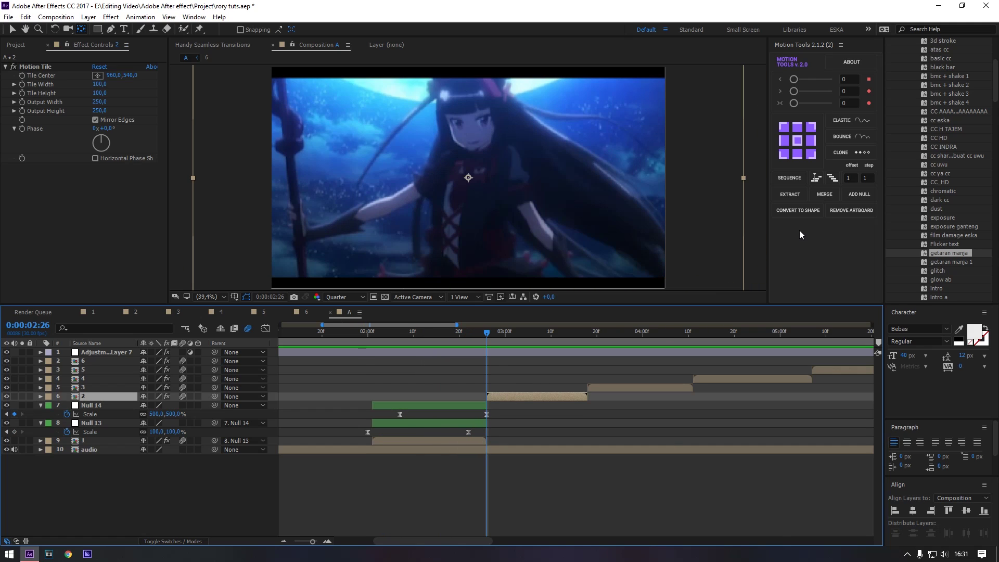
pyautogui.click(859, 194)
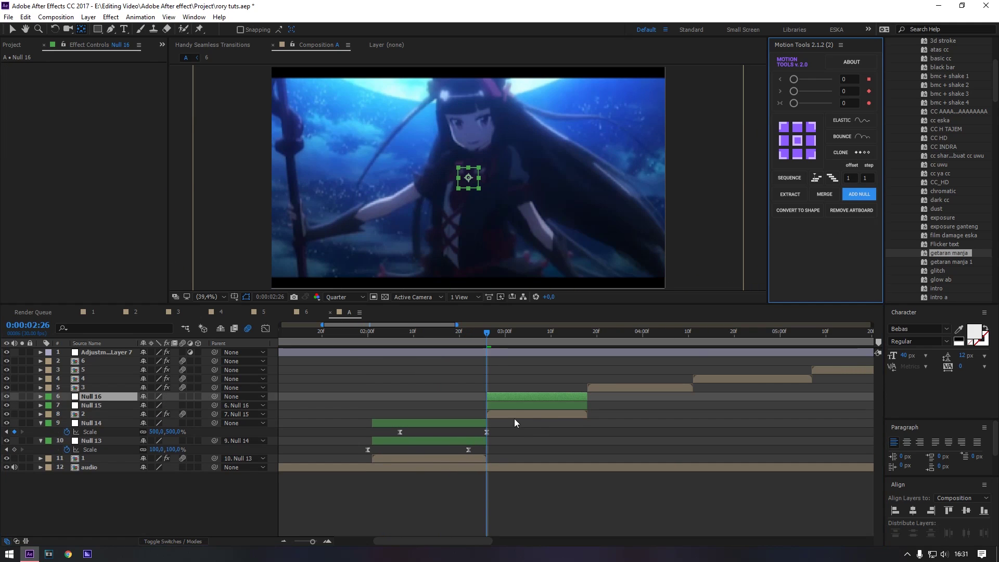
# Shift all of clip 2's position and rotation keyframes one frame earlier to start at 0:00:02:25, and preview the shake
pyautogui.click(514, 415)
pyautogui.press('u')
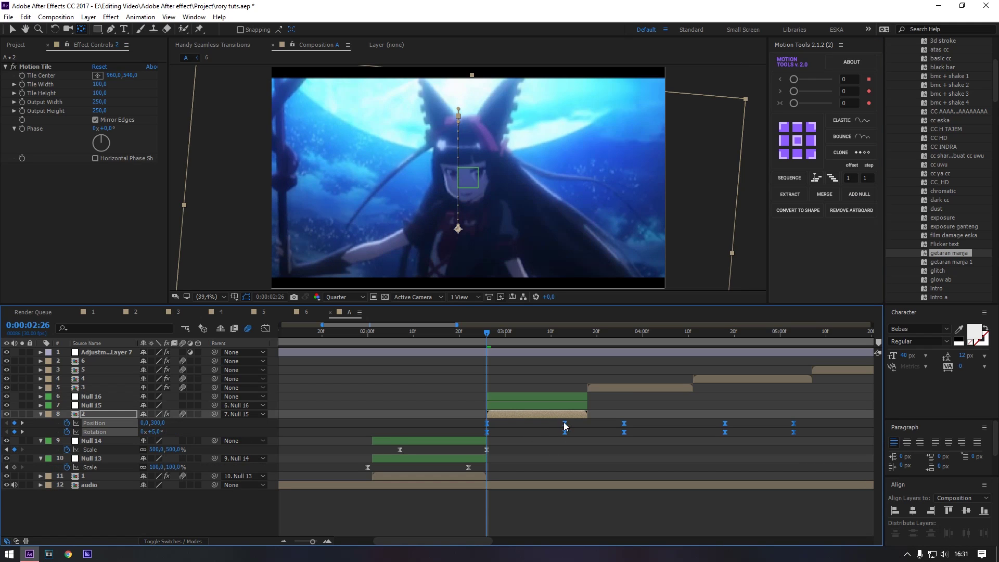
pyautogui.moveTo(565, 425); pyautogui.dragTo(561, 426)
pyautogui.press('space')
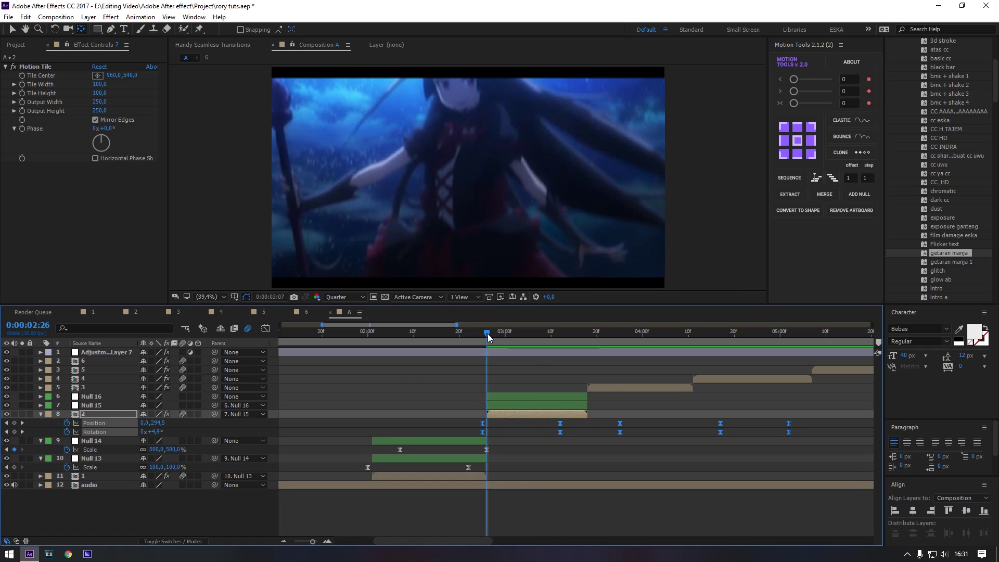
pyautogui.click(532, 334)
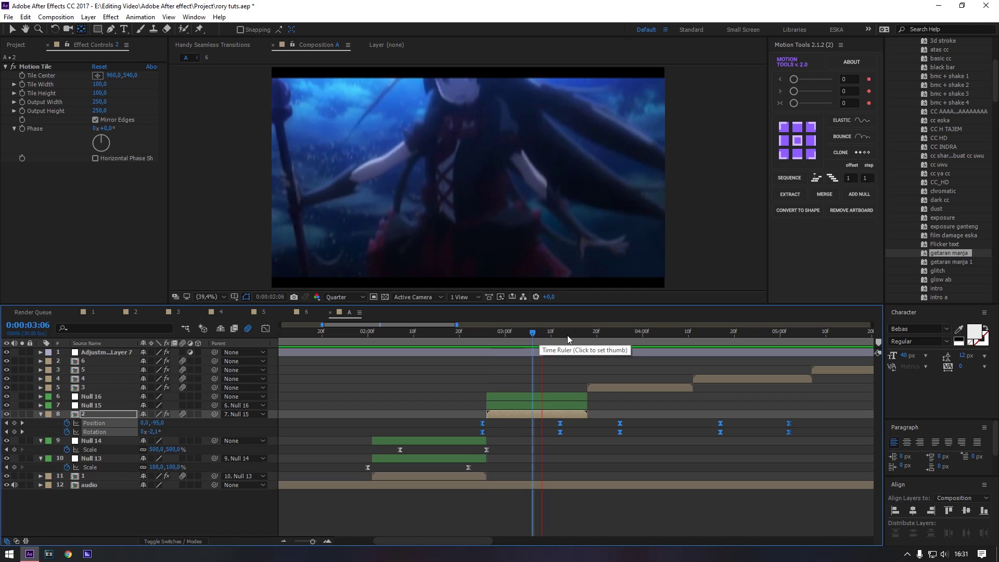
pyautogui.moveTo(567, 335)
pyautogui.mouseDown()
pyautogui.moveTo(579, 339)
pyautogui.moveTo(551, 335)
pyautogui.mouseUp()
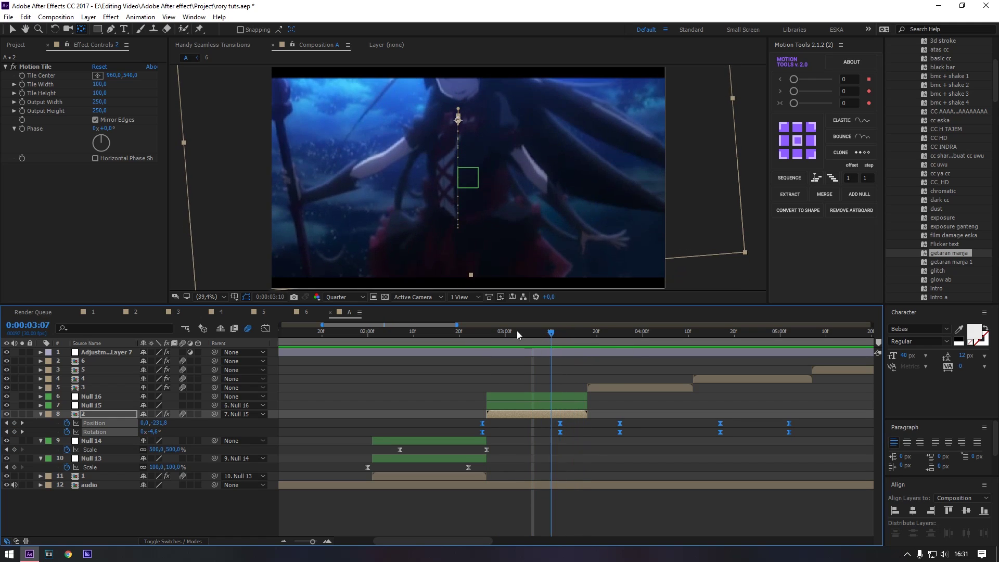
pyautogui.moveTo(489, 333); pyautogui.dragTo(482, 332)
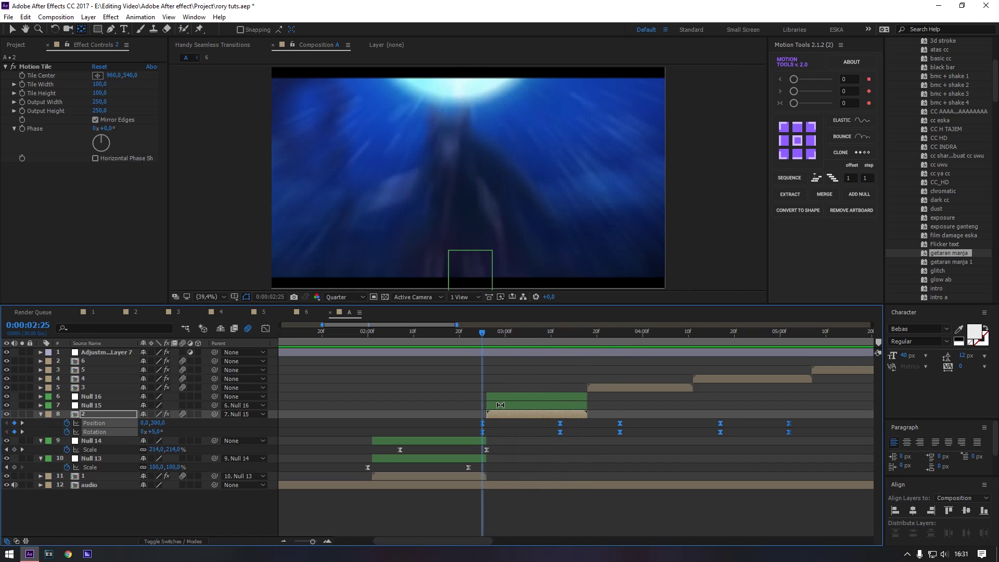
# Create a scale keyframe on Null 15, move it to about 0:00:03:12, and set the scale to -20% at 0:00:02:25
pyautogui.click(500, 405)
pyautogui.press('s')
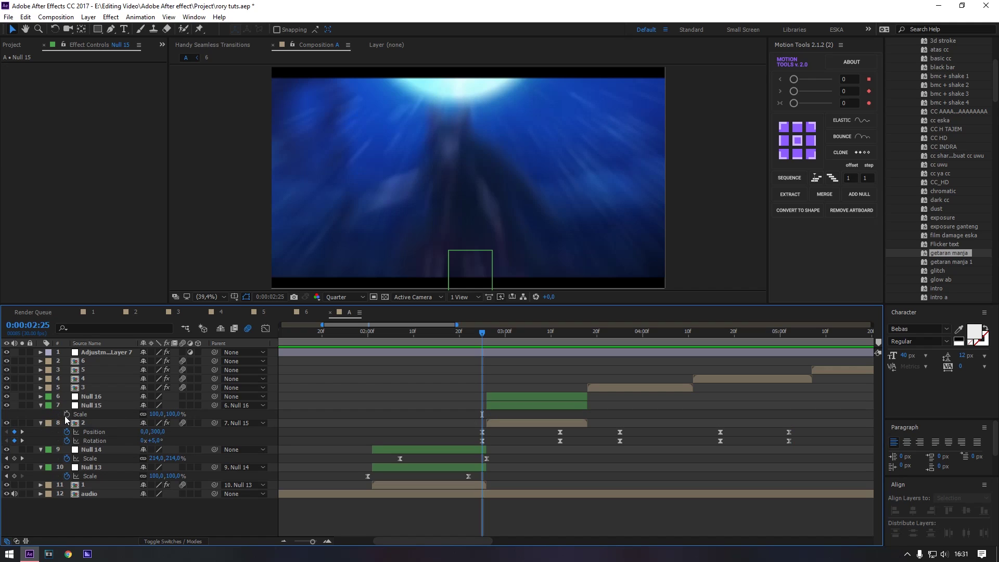
pyautogui.moveTo(481, 415); pyautogui.dragTo(560, 415)
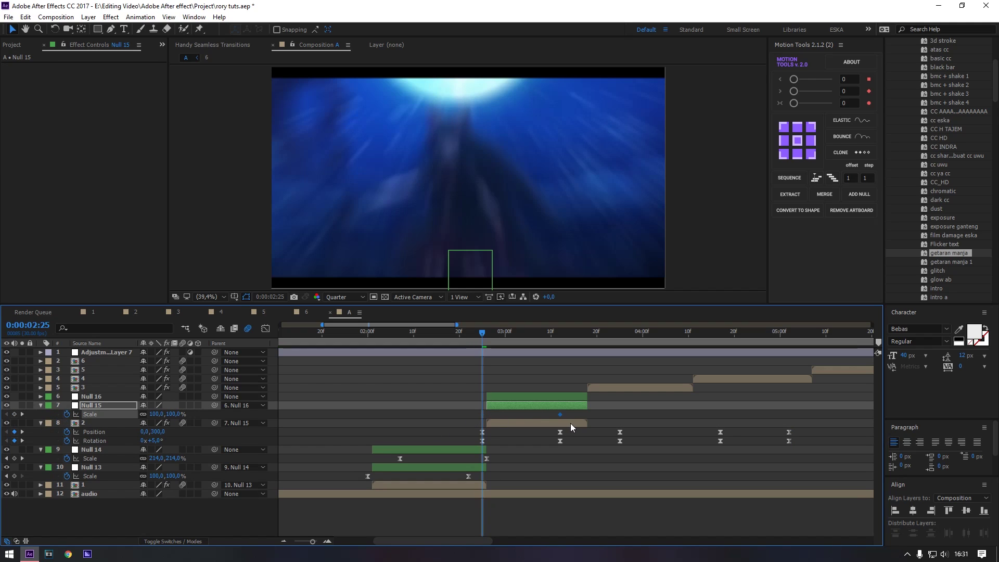
pyautogui.click(570, 423)
pyautogui.click(171, 414)
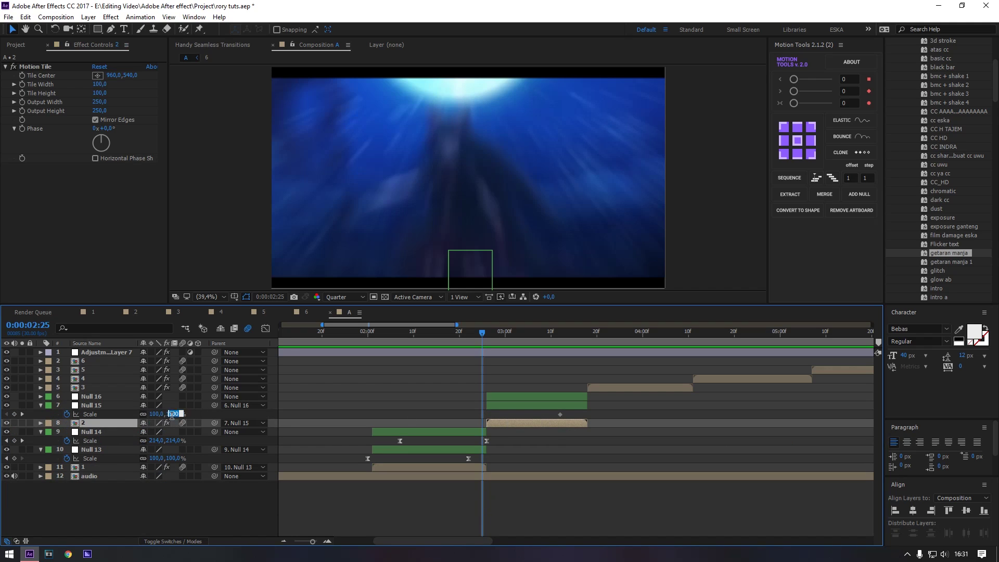
pyautogui.write('-20')
# Apply Easy Ease to both of Null 15's scale keyframes and move the ending one to 0:00:03:15
pyautogui.moveTo(596, 416); pyautogui.dragTo(452, 414)
pyautogui.press('F9')
pyautogui.click(520, 417)
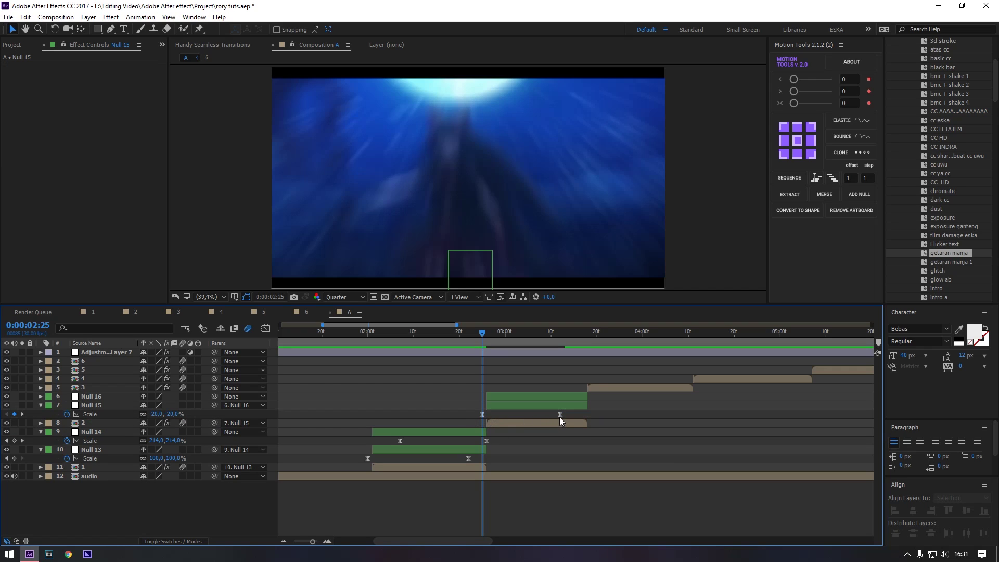
pyautogui.moveTo(560, 416)
pyautogui.mouseDown()
pyautogui.moveTo(583, 416)
pyautogui.moveTo(573, 417)
pyautogui.mouseUp()
pyautogui.press('pagedown')
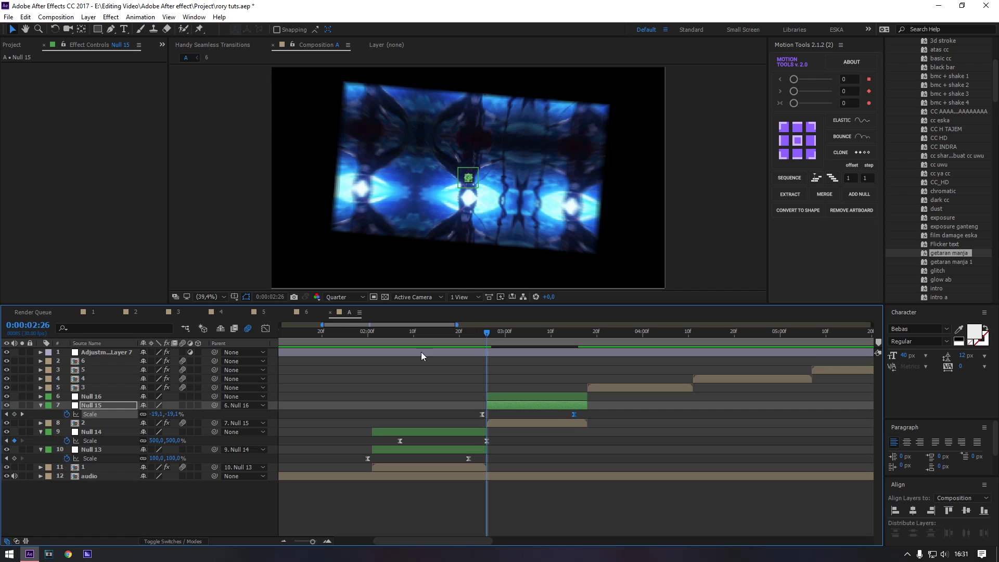
# Reshape Null 15's scale graph into a steep initial rise with a long ease-out, and preview the transition
pyautogui.click(266, 329)
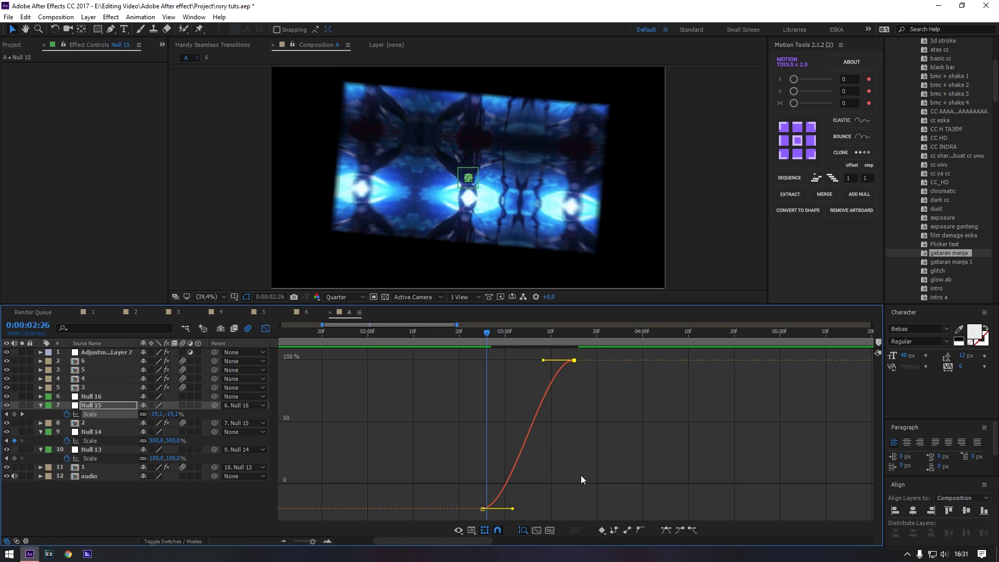
pyautogui.click(482, 508)
pyautogui.moveTo(544, 360); pyautogui.dragTo(452, 357)
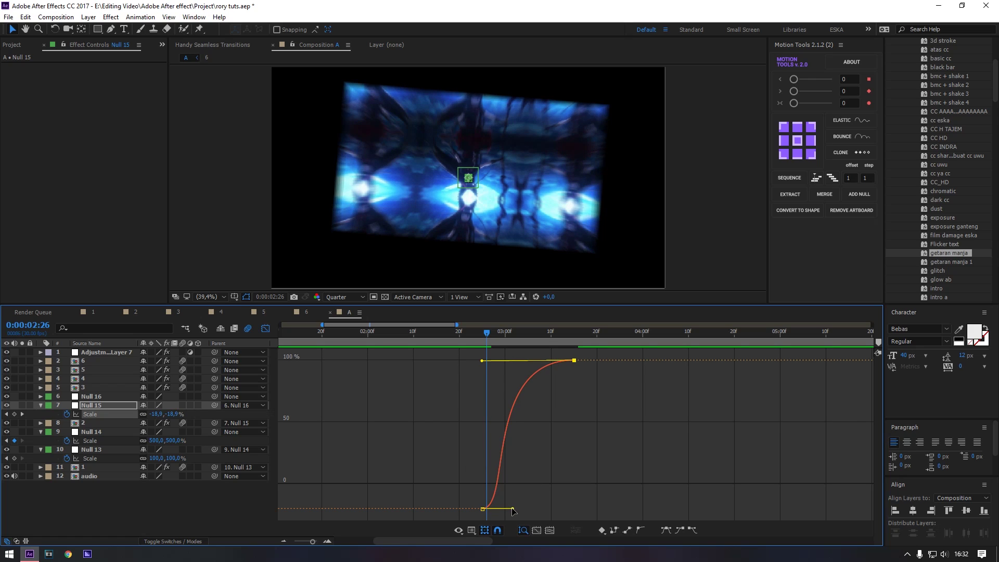
pyautogui.moveTo(512, 511); pyautogui.dragTo(413, 390)
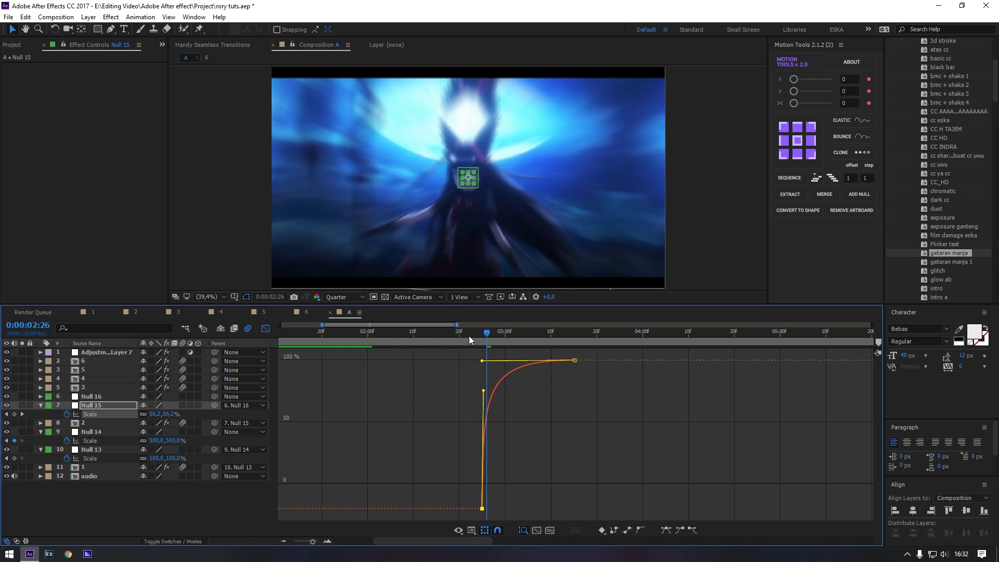
pyautogui.moveTo(469, 335); pyautogui.dragTo(444, 333)
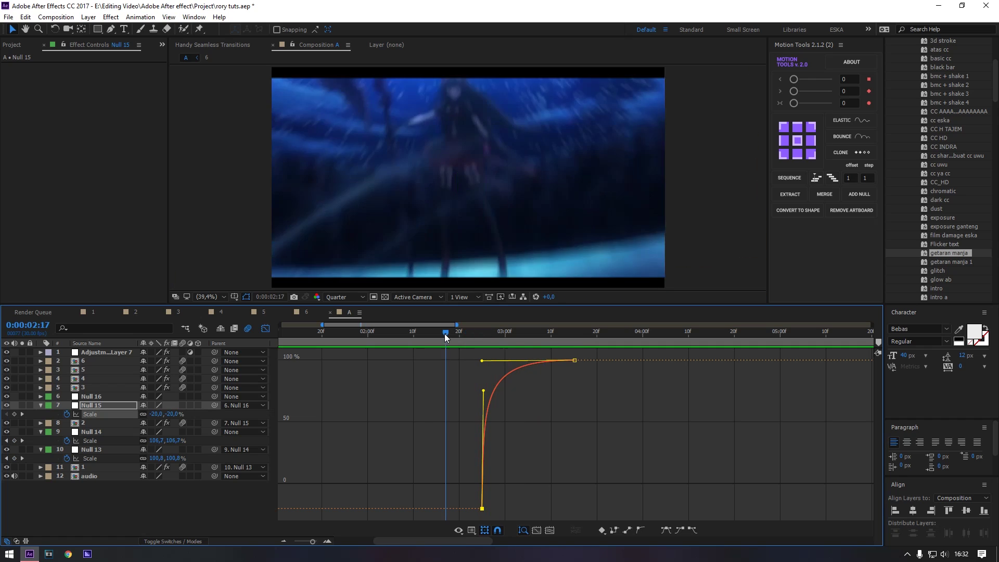
pyautogui.press('space')
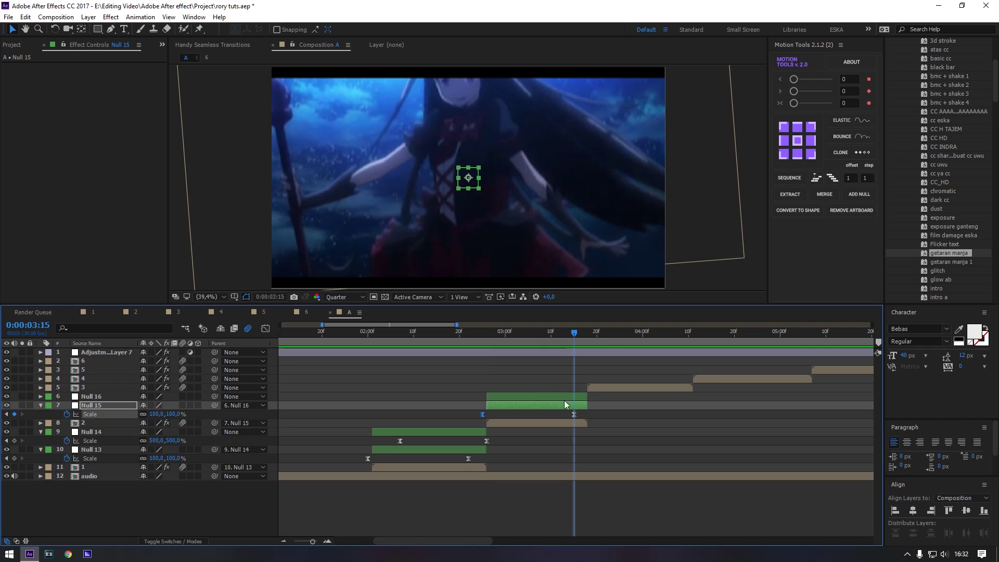
# Move Null 15's anchor point straight up to just below the character's face at 0:00:03:15, and scrub through the transition
pyautogui.click(565, 404)
pyautogui.press('y')
pyautogui.moveTo(468, 178); pyautogui.dragTo(467, 106)
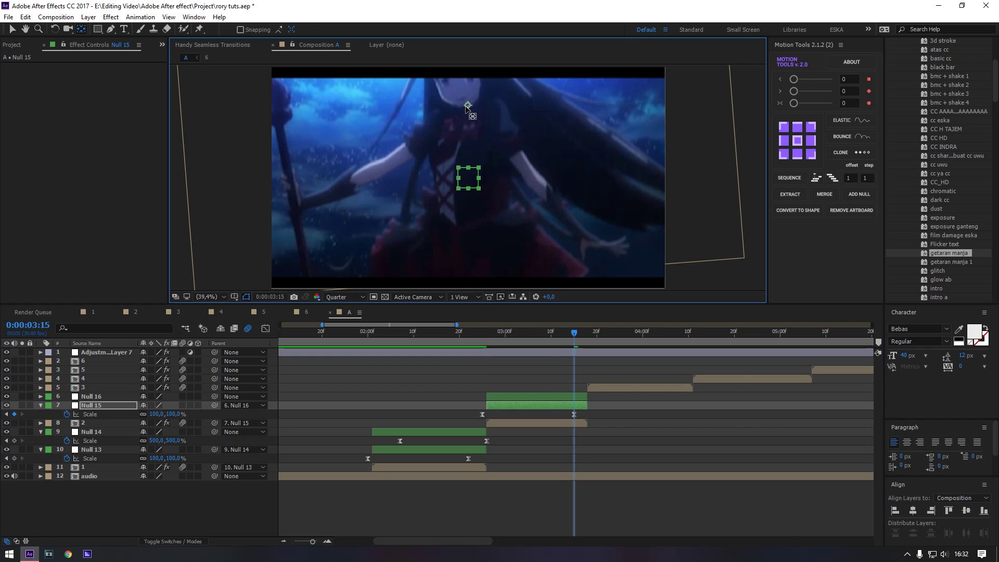
pyautogui.click(499, 335)
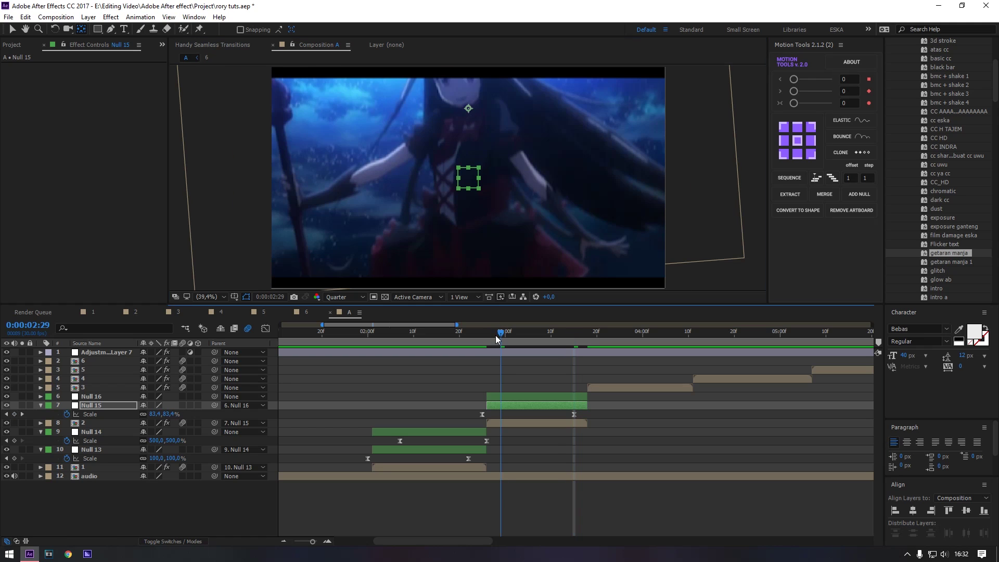
pyautogui.moveTo(496, 335)
pyautogui.mouseDown()
pyautogui.moveTo(402, 333)
pyautogui.moveTo(486, 332)
pyautogui.moveTo(509, 350)
pyautogui.moveTo(517, 336)
pyautogui.moveTo(505, 338)
pyautogui.mouseUp()
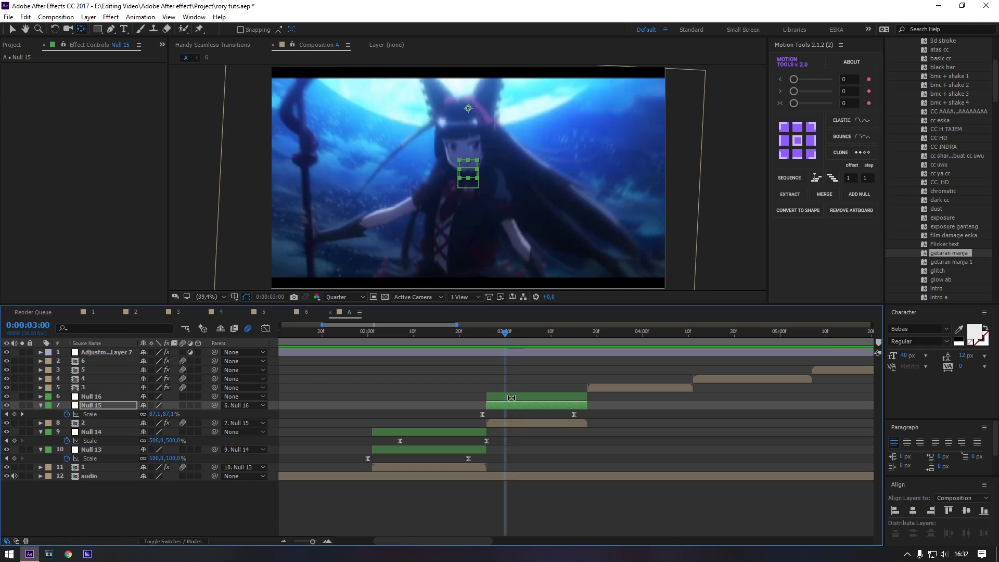
# Create scale and rotation keyframes on Null 16 at 0:00:03:00
pyautogui.click(512, 397)
pyautogui.press('s')
pyautogui.hotkey('shift', 'r')
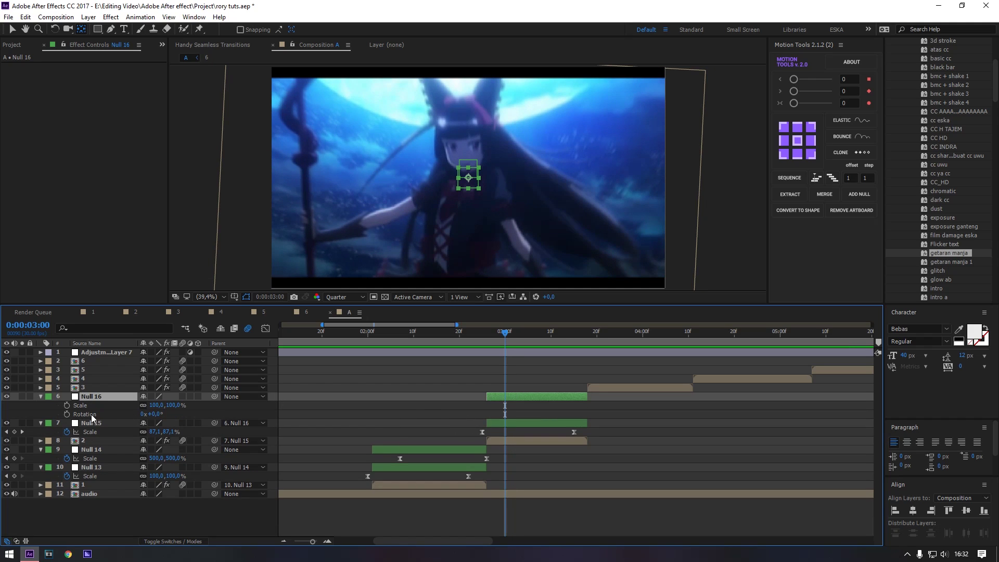
pyautogui.click(66, 414)
pyautogui.keyDown('shift'); pyautogui.click(66, 405); pyautogui.keyUp('shift')
pyautogui.click(70, 410)
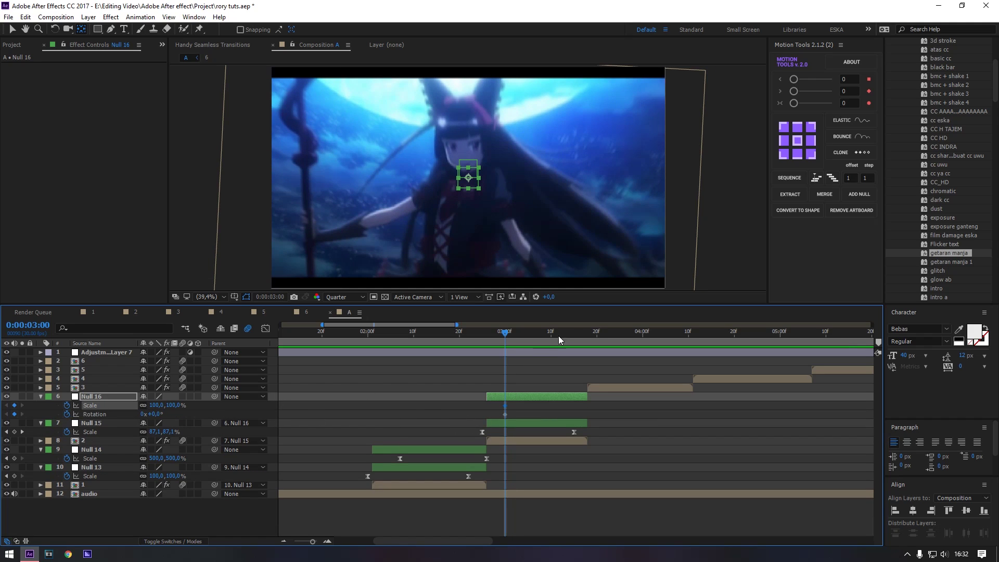
# Set Null 16's scale to -20% and rotation to -200° at 0:00:03:18, and apply Easy Ease to its scale and rotation keyframes
pyautogui.click(582, 332)
pyautogui.moveTo(582, 333)
pyautogui.mouseDown()
pyautogui.moveTo(591, 342)
pyautogui.moveTo(588, 333)
pyautogui.mouseUp()
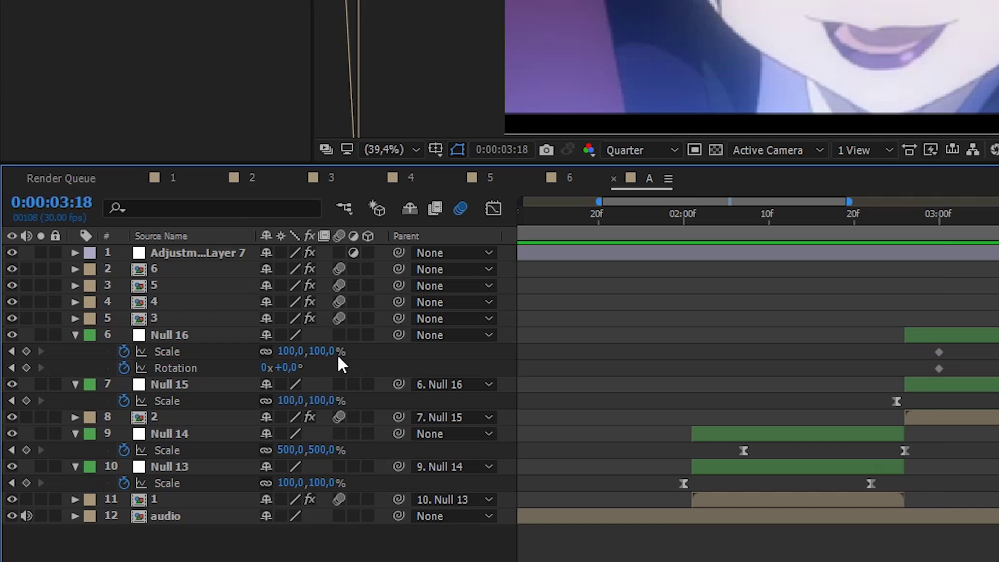
pyautogui.press('Return')
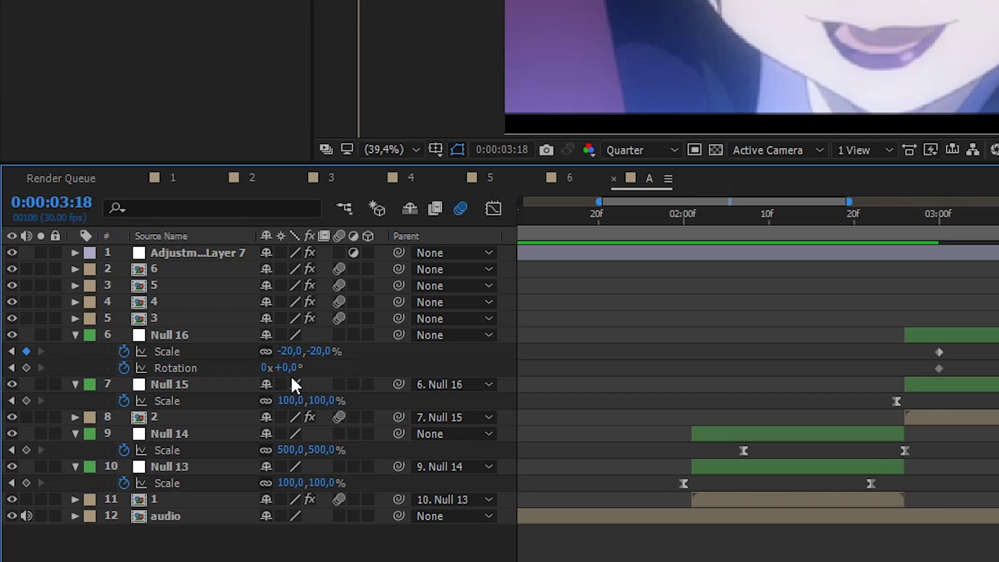
pyautogui.click(285, 368)
pyautogui.write('-200')
pyautogui.press('Return')
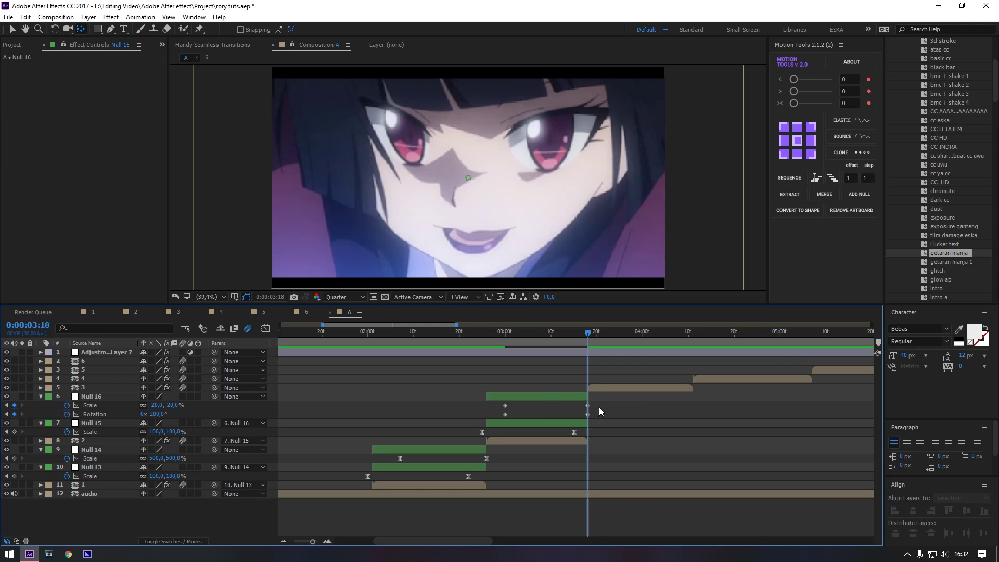
pyautogui.moveTo(598, 407); pyautogui.dragTo(502, 417)
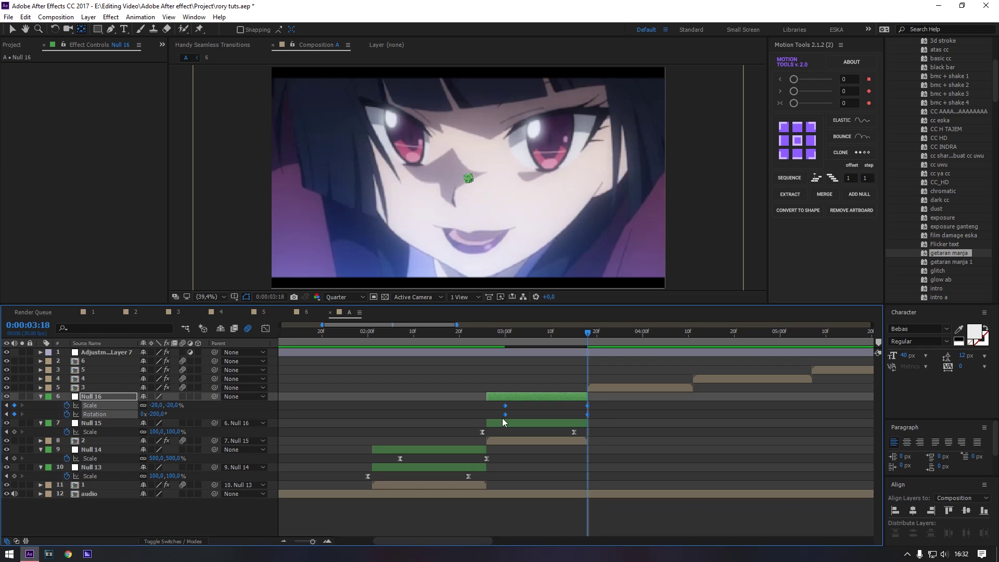
pyautogui.press('F9')
# Reshape Null 16's scale graph into a long, slow start with a steep drop at the ending keyframe
pyautogui.click(602, 410)
pyautogui.click(557, 407)
pyautogui.press('pageup')
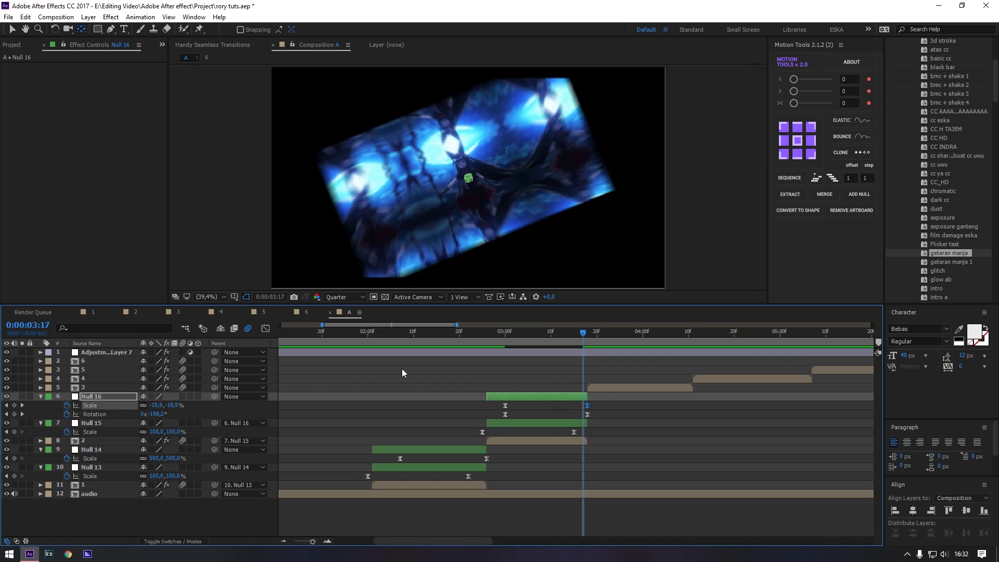
pyautogui.hotkey('shift', 'F3')
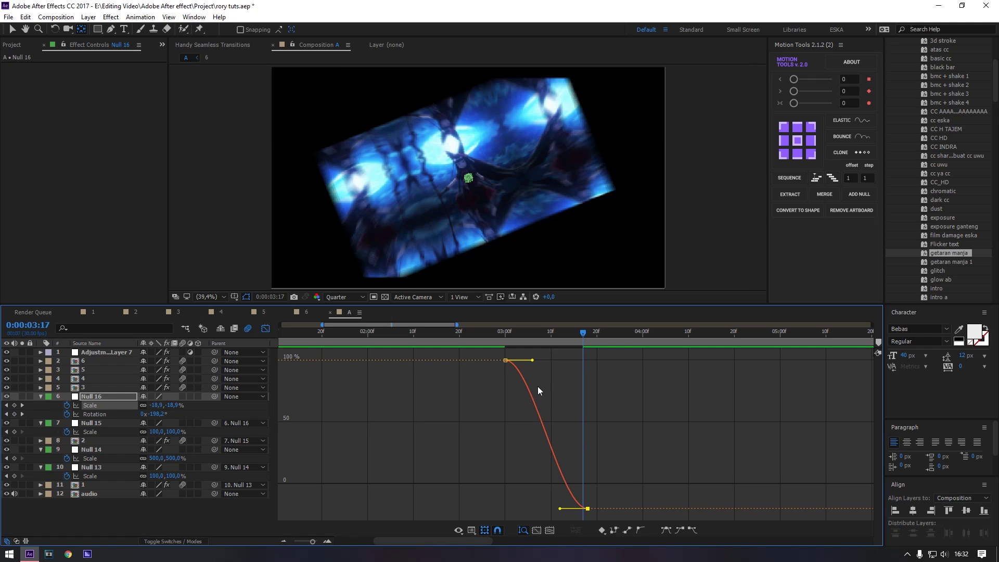
pyautogui.moveTo(533, 363); pyautogui.dragTo(614, 363)
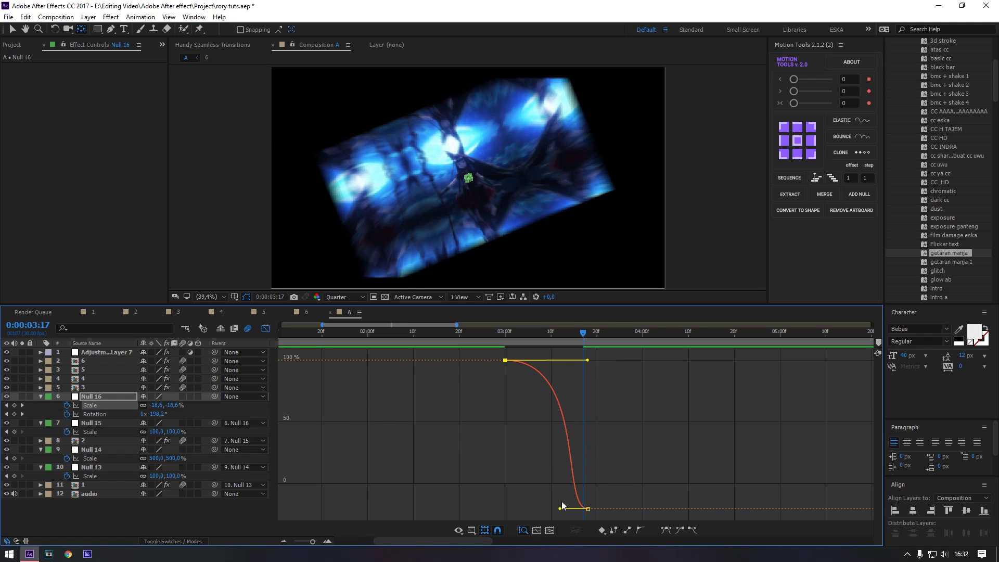
pyautogui.moveTo(561, 508); pyautogui.dragTo(670, 382)
# Reshape Null 16's rotation graph into a slow start with a steep final drop, and preview the transition
pyautogui.click(100, 412)
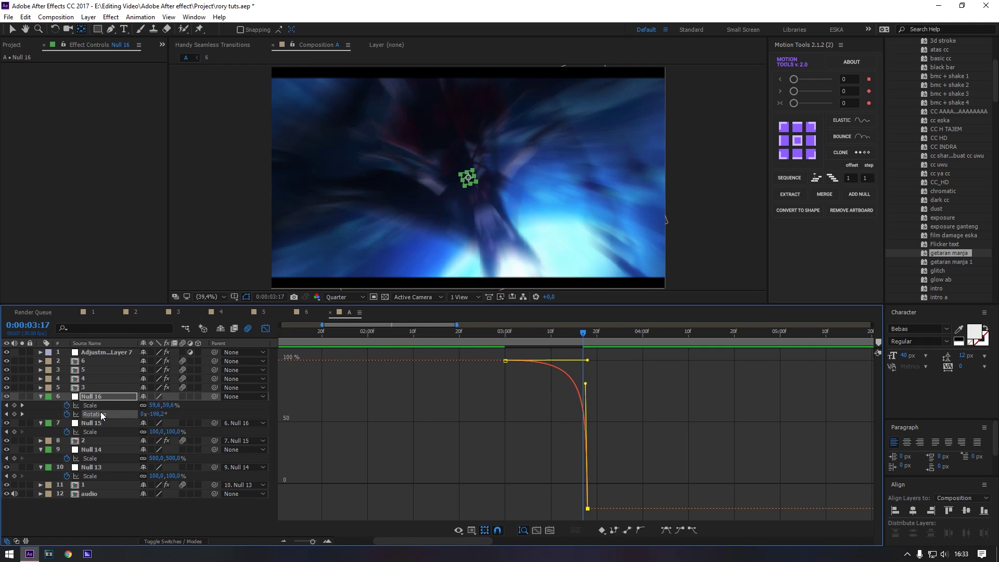
pyautogui.moveTo(679, 464); pyautogui.dragTo(616, 357)
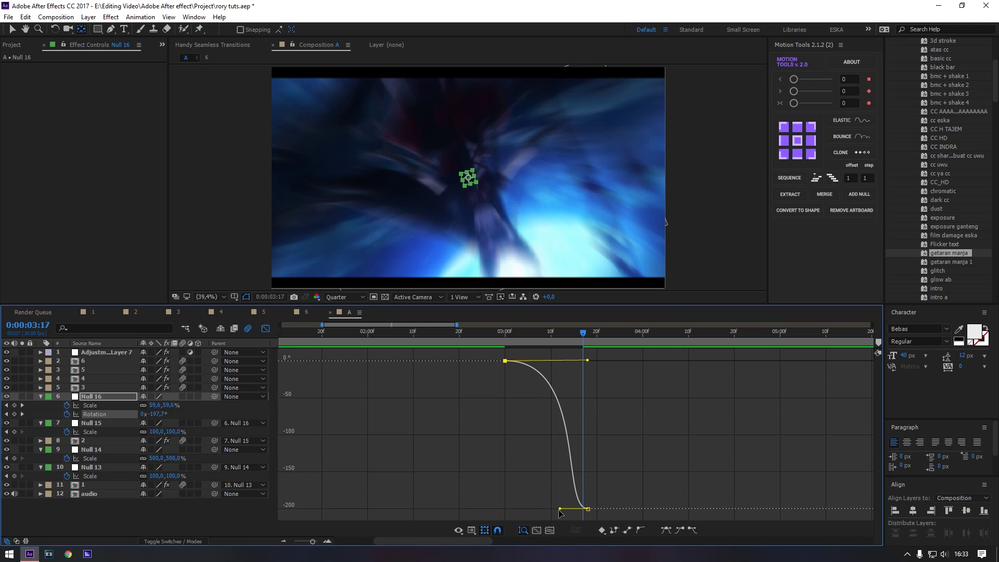
pyautogui.moveTo(559, 509); pyautogui.dragTo(751, 379)
pyautogui.moveTo(568, 332); pyautogui.dragTo(450, 333)
pyautogui.click(459, 333)
pyautogui.press('space')
# Move Null 16's starting rotation keyframe back to the start of its layer at 0:00:02:26
pyautogui.click(265, 328)
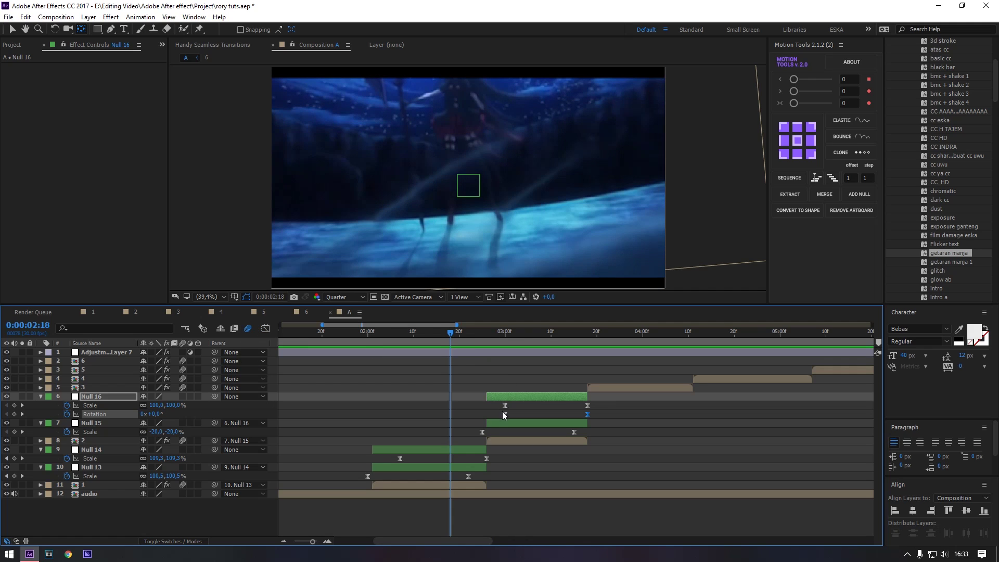
pyautogui.moveTo(505, 414); pyautogui.dragTo(487, 414)
pyautogui.click(492, 332)
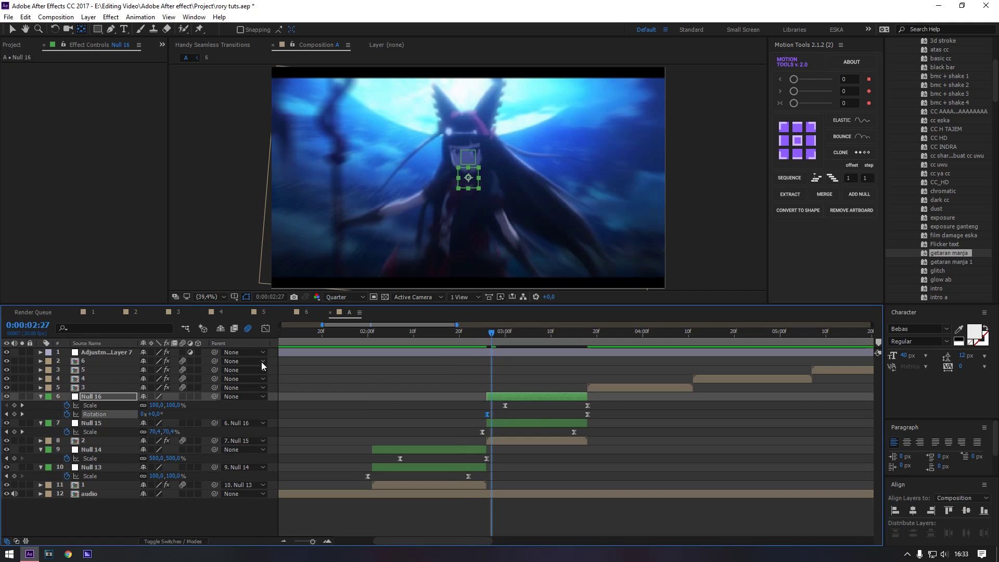
# Adjust Null 16's rotation graph to swing slightly positive before its steep final drop, and preview the transition
pyautogui.click(264, 328)
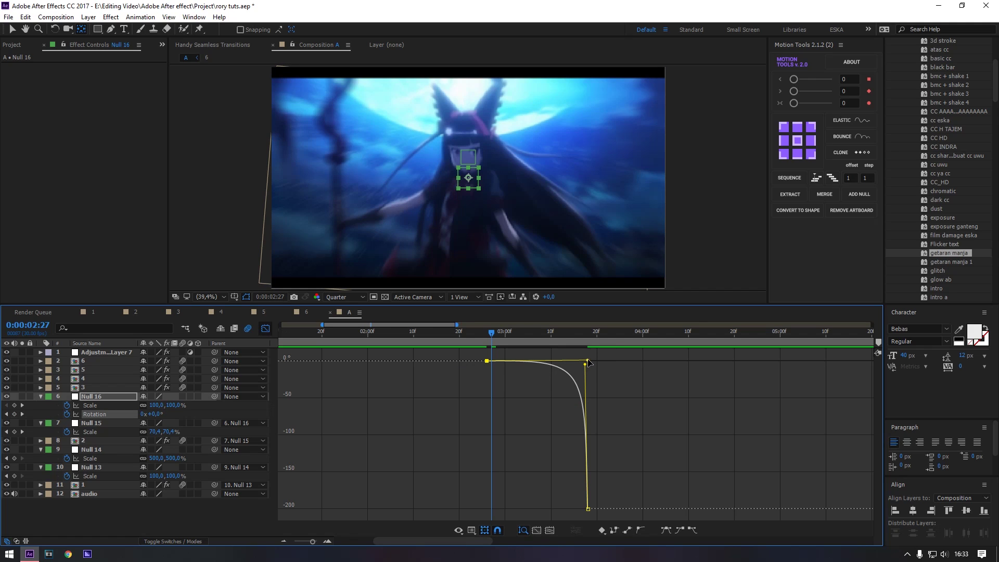
pyautogui.moveTo(588, 360); pyautogui.dragTo(598, 348)
pyautogui.press('space')
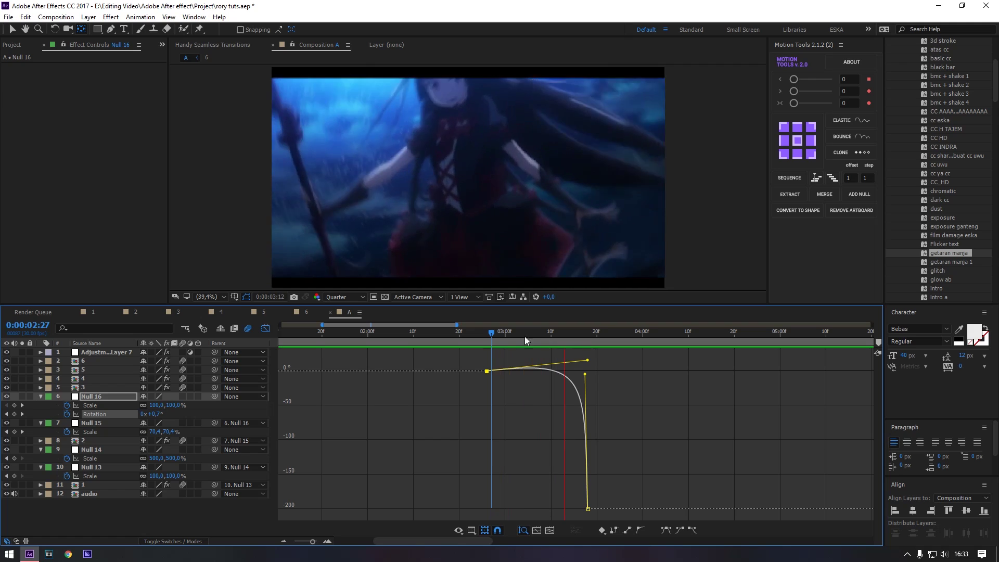
pyautogui.moveTo(477, 333); pyautogui.dragTo(463, 333)
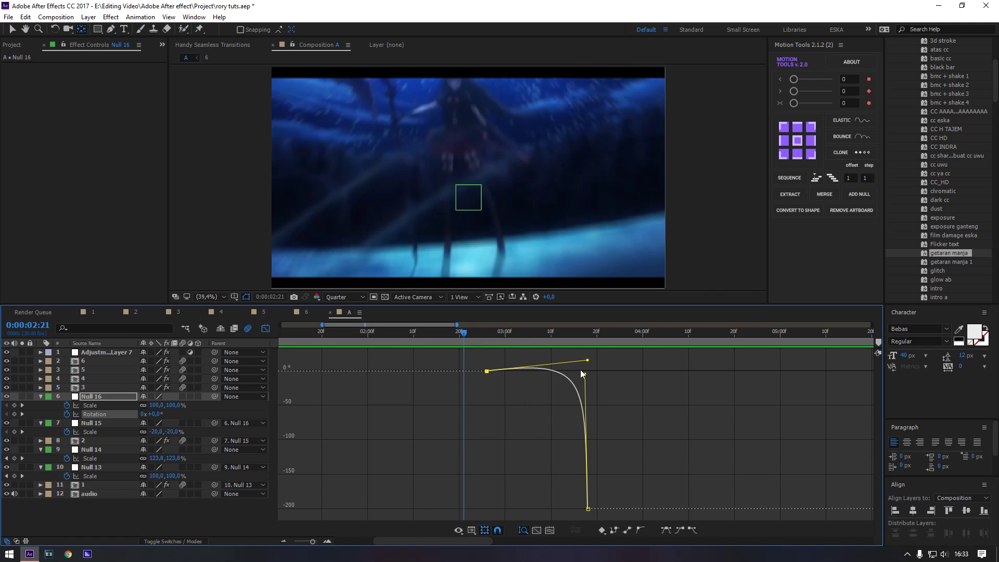
pyautogui.moveTo(585, 374); pyautogui.dragTo(616, 390)
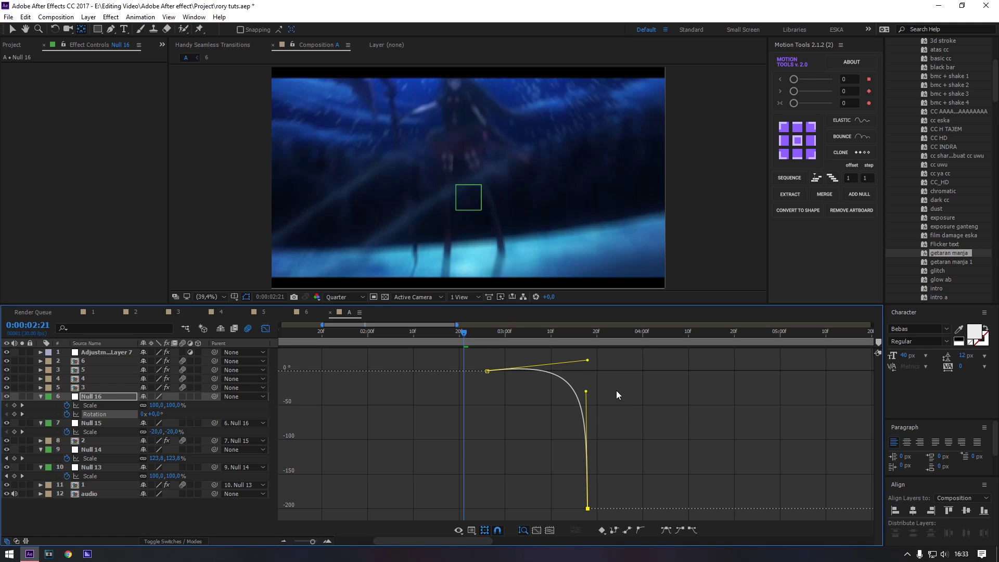
pyautogui.press('space')
pyautogui.click(485, 332)
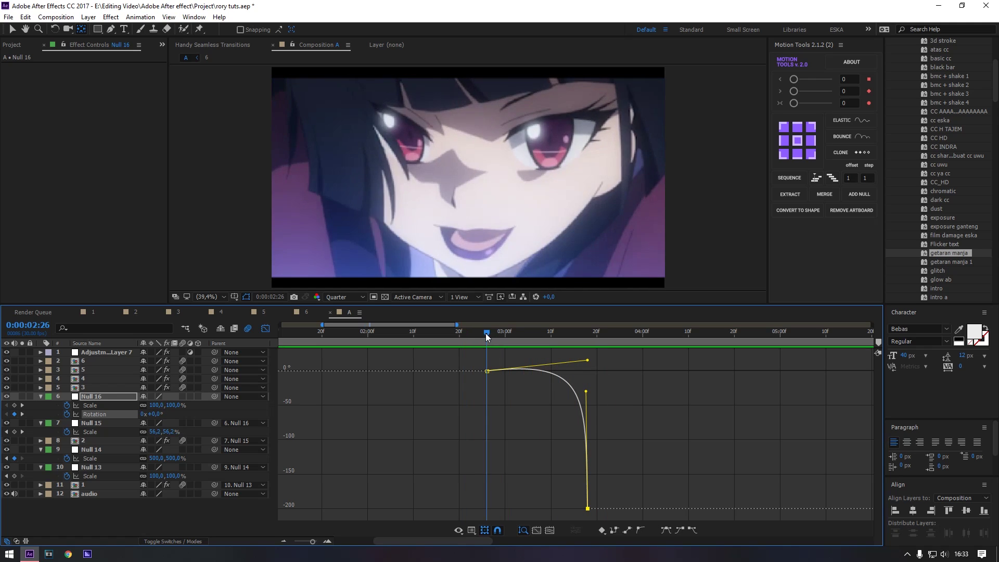
pyautogui.click(458, 331)
pyautogui.click(425, 330)
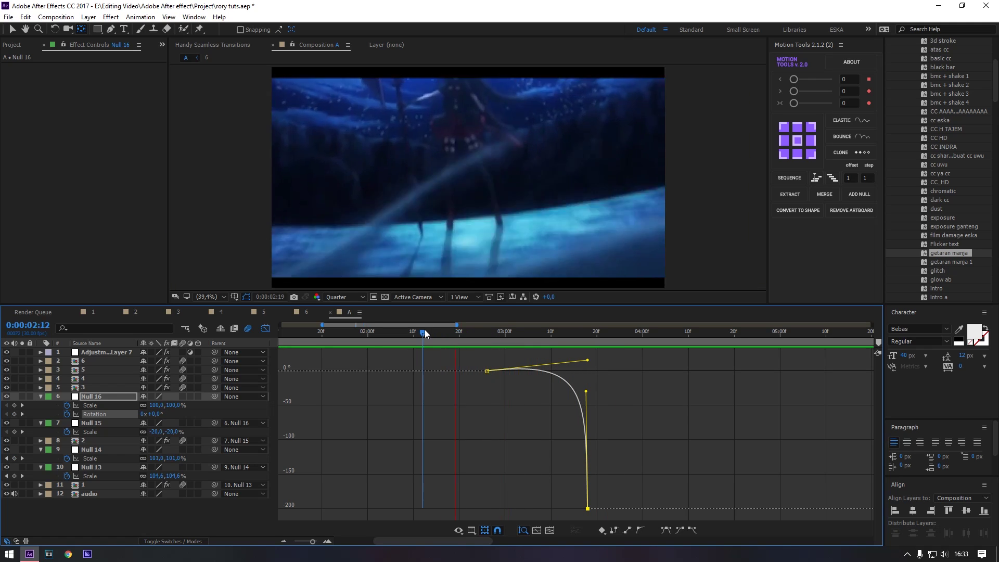
pyautogui.click(385, 332)
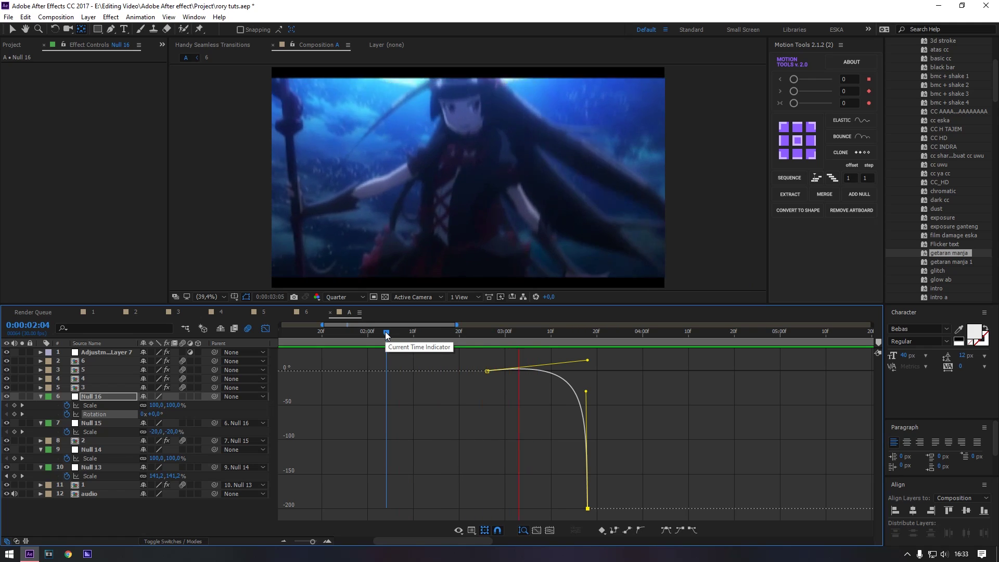
# Add two chained parent nulls to clip 3 with Motion Tools at 0:00:03:18
pyautogui.click(265, 329)
pyautogui.click(575, 332)
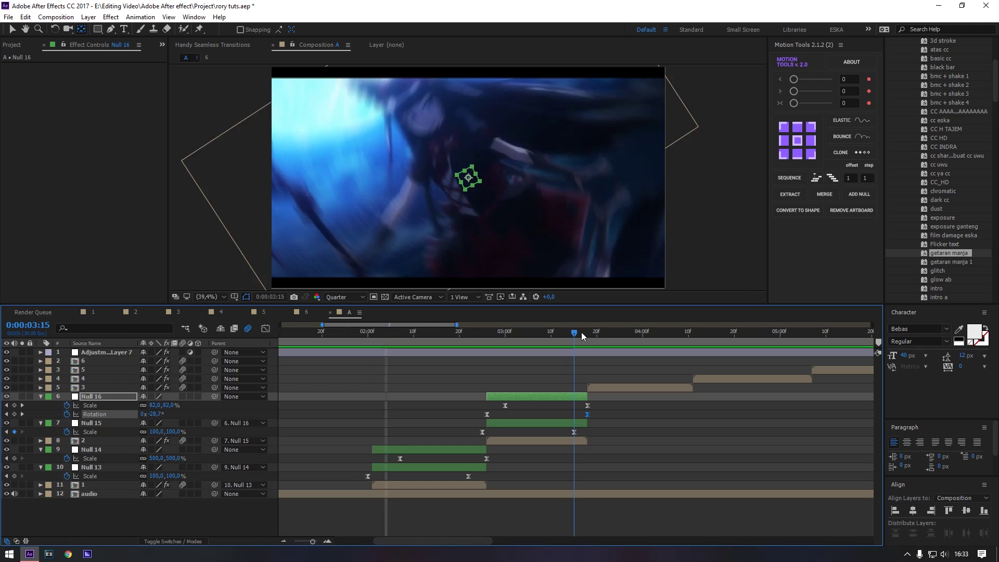
pyautogui.click(587, 333)
pyautogui.moveTo(614, 364); pyautogui.dragTo(518, 389)
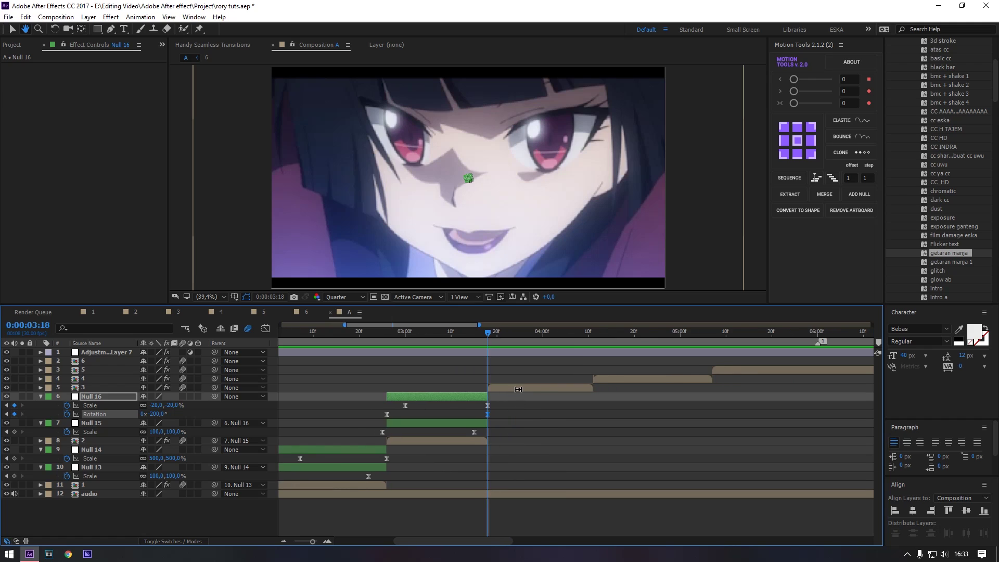
pyautogui.click(518, 389)
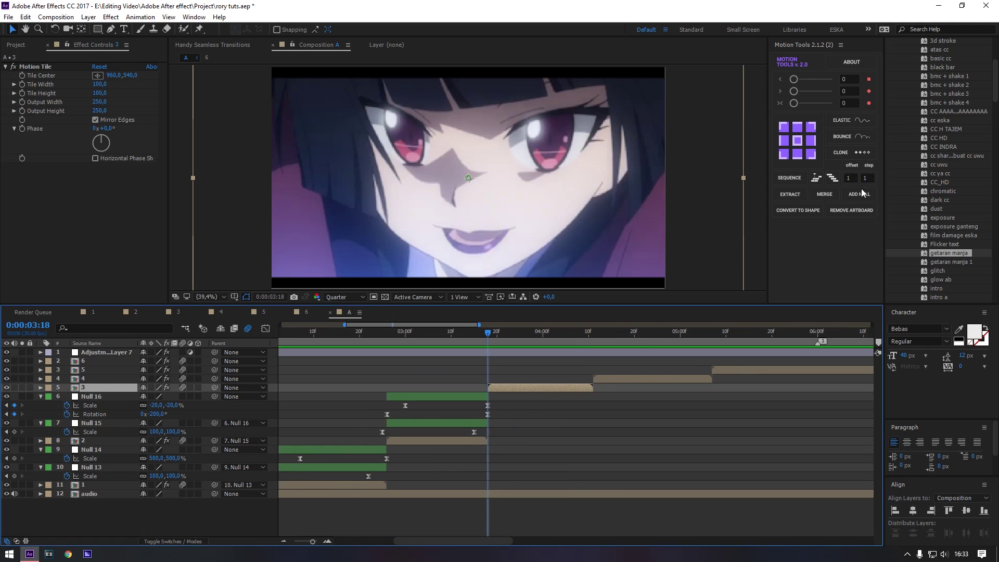
pyautogui.click(860, 193)
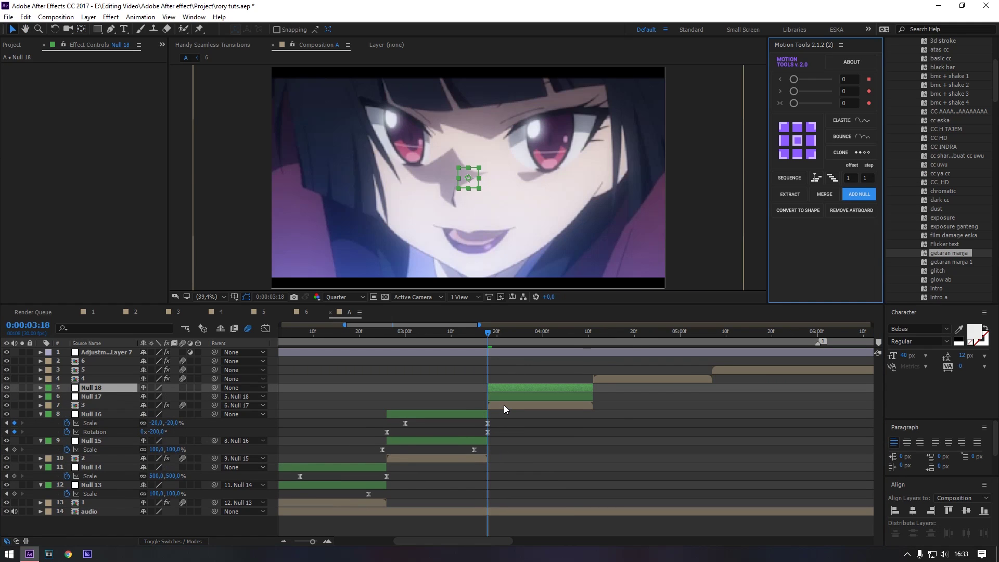
# Shift all of clip 3's position and rotation shake keyframes one frame earlier, to start at 0:00:03:17
pyautogui.click(504, 405)
pyautogui.press('u')
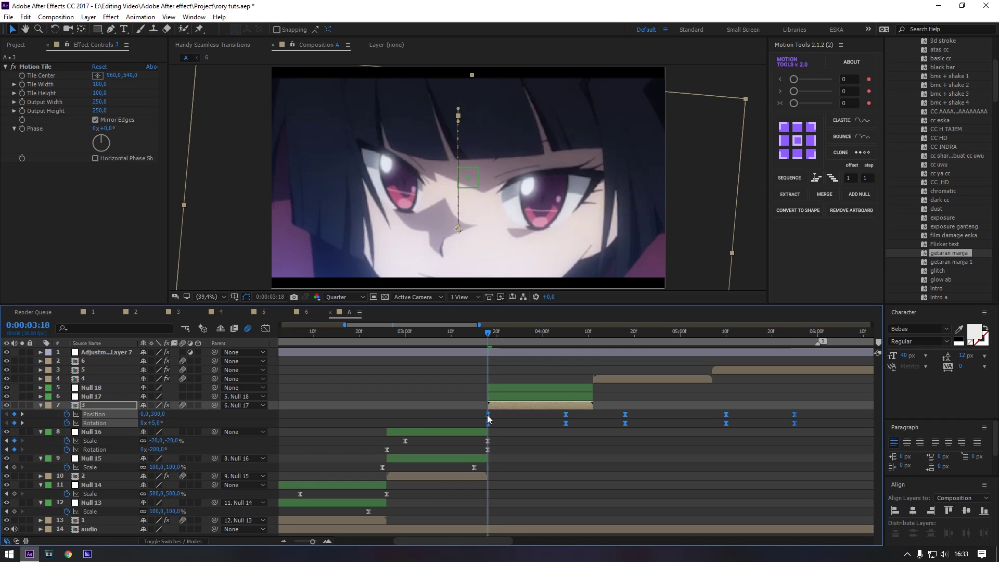
pyautogui.moveTo(487, 415); pyautogui.dragTo(483, 414)
# Create scale and rotation keyframes on Null 17 at 0:00:03:18
pyautogui.click(492, 395)
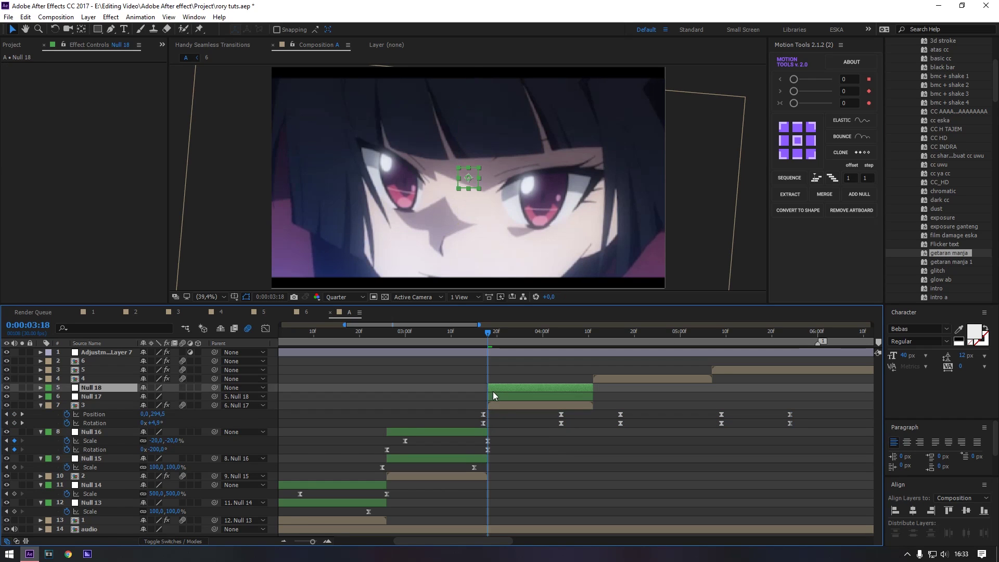
pyautogui.press('s')
pyautogui.click(492, 415)
pyautogui.press('u')
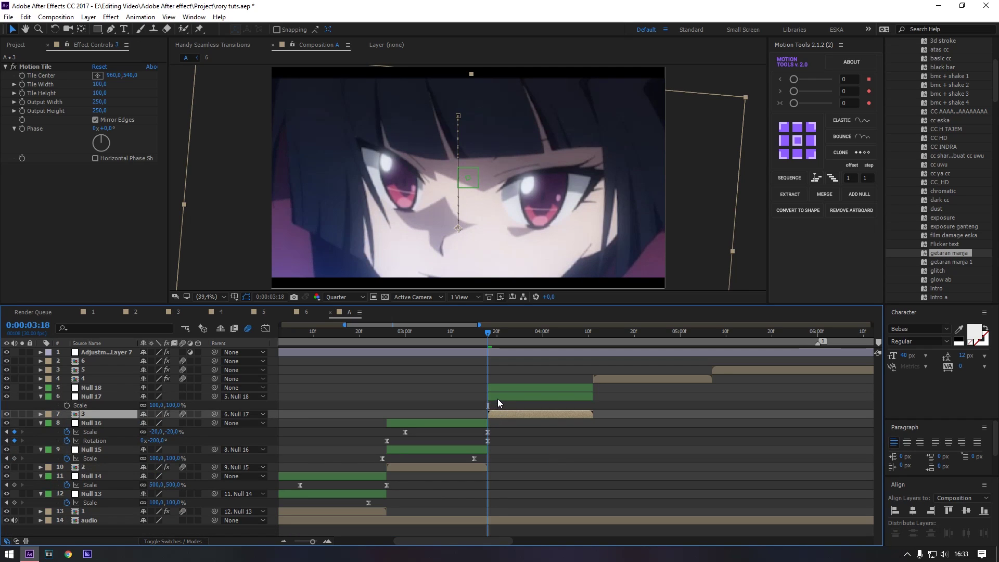
pyautogui.click(497, 398)
pyautogui.hotkey('shift', 'r')
pyautogui.click(66, 405)
pyautogui.click(67, 414)
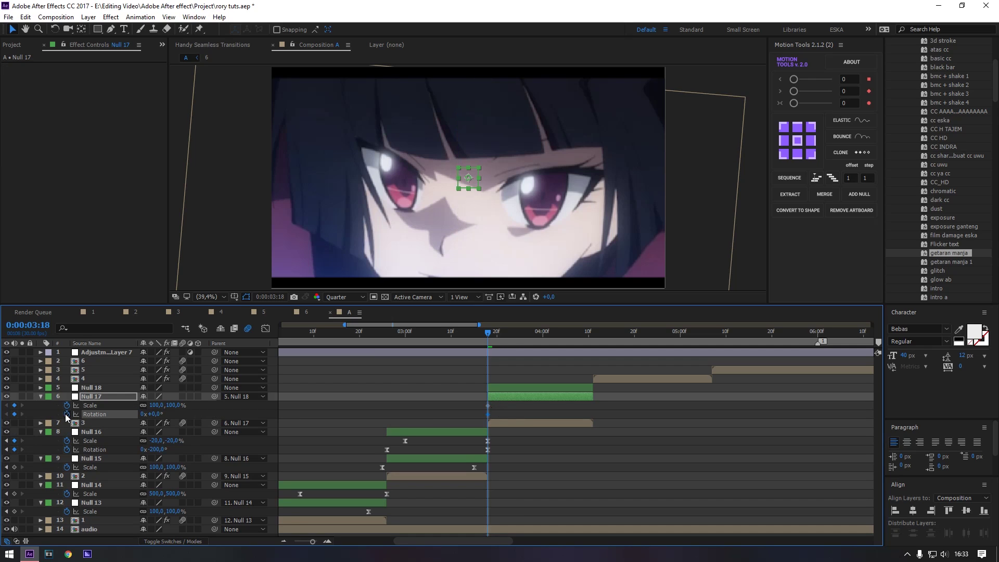
# Move Null 17's scale and rotation keyframes together to about 0:00:04:06
pyautogui.moveTo(495, 405); pyautogui.dragTo(479, 415)
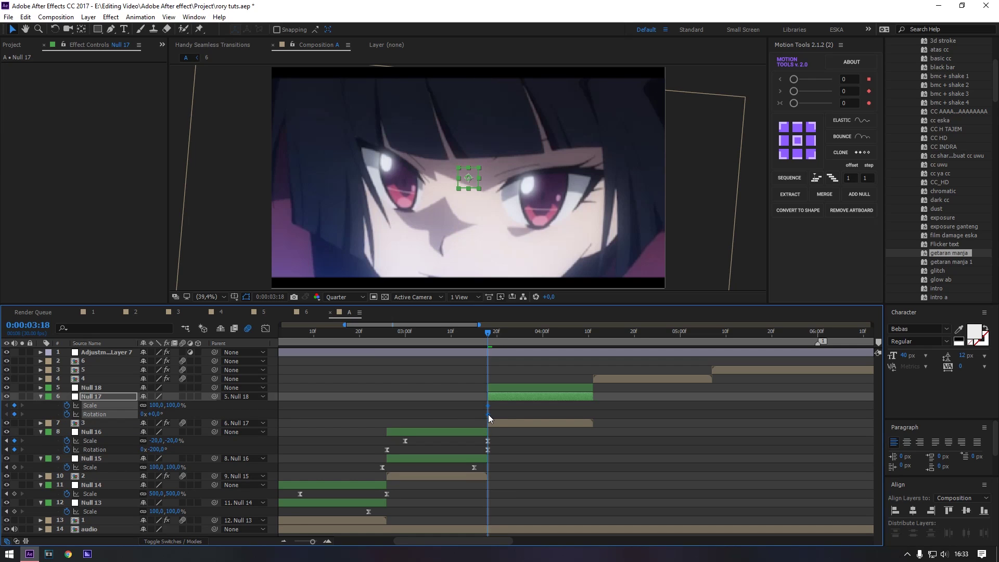
pyautogui.moveTo(567, 417); pyautogui.dragTo(570, 417)
pyautogui.click(525, 411)
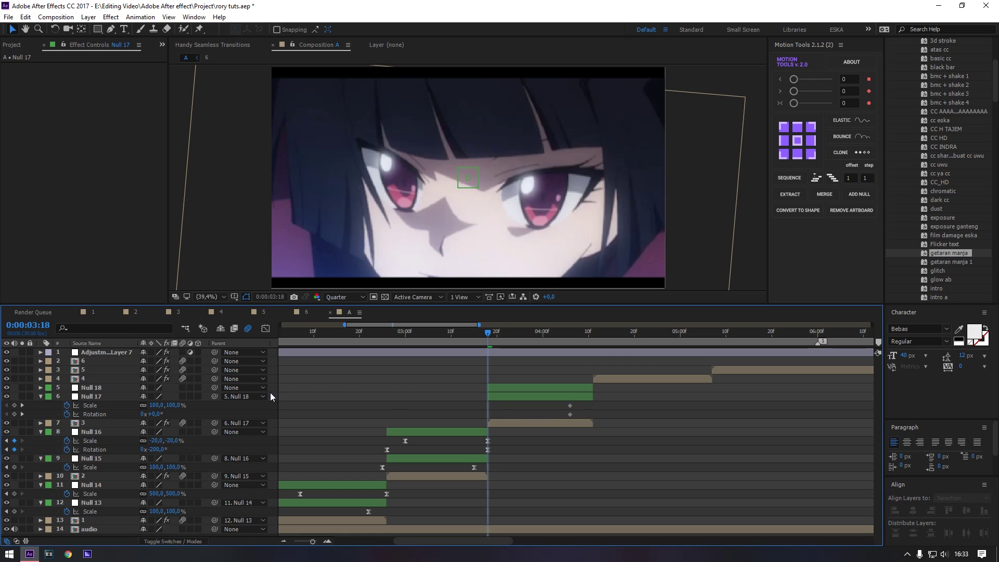
# Set Null 17's scale to 500% and rotation to 200° at 0:00:03:17, and apply Easy Ease to all its keyframes
pyautogui.click(484, 332)
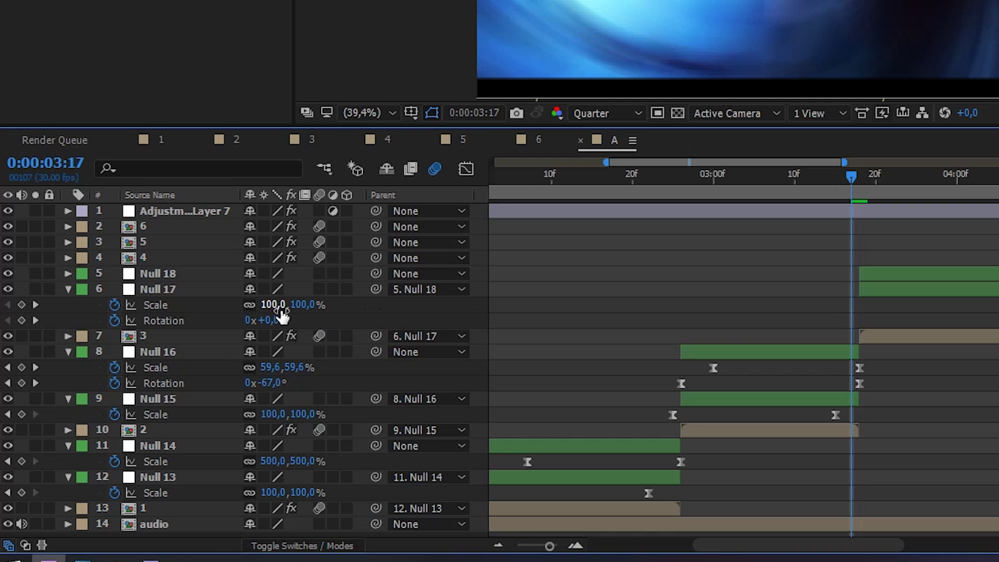
pyautogui.click(276, 306)
pyautogui.write('500')
pyautogui.press('Return')
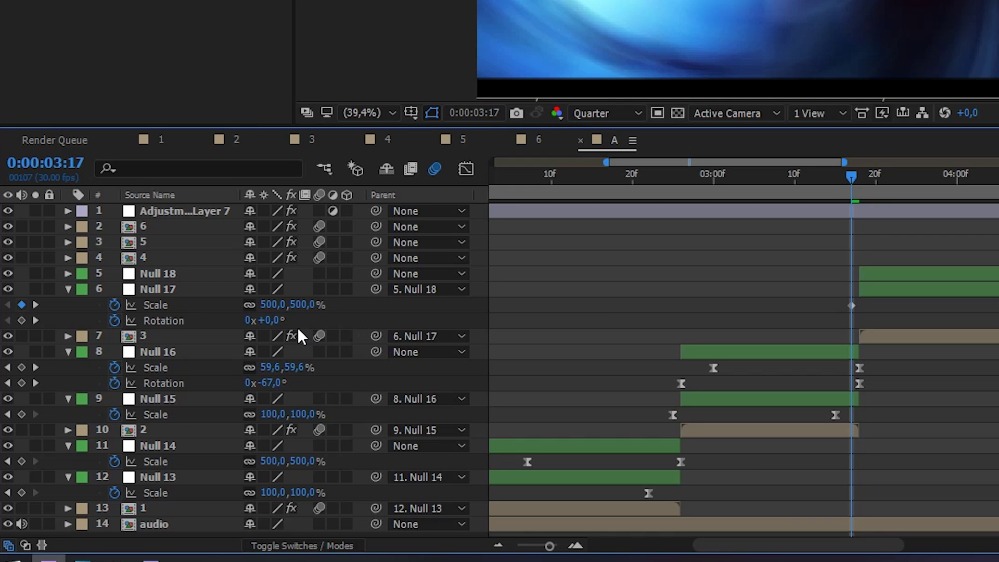
pyautogui.click(273, 320)
pyautogui.write('200')
pyautogui.press('Return')
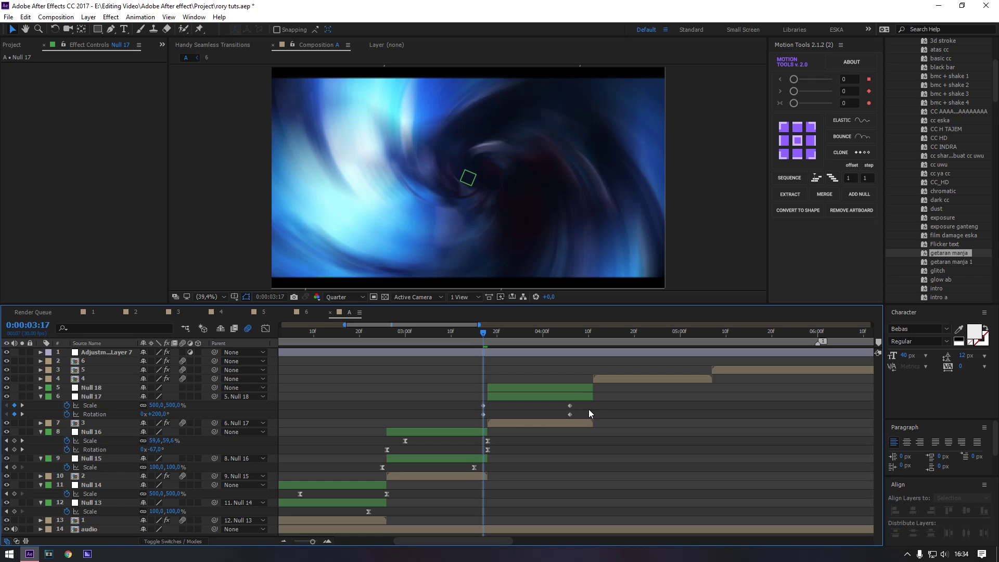
pyautogui.moveTo(520, 423); pyautogui.dragTo(457, 418)
pyautogui.press('F9')
# Reshape Null 17's scale curve so it drops steeply from 500% and eases slowly into 100%
pyautogui.press('pagedown')
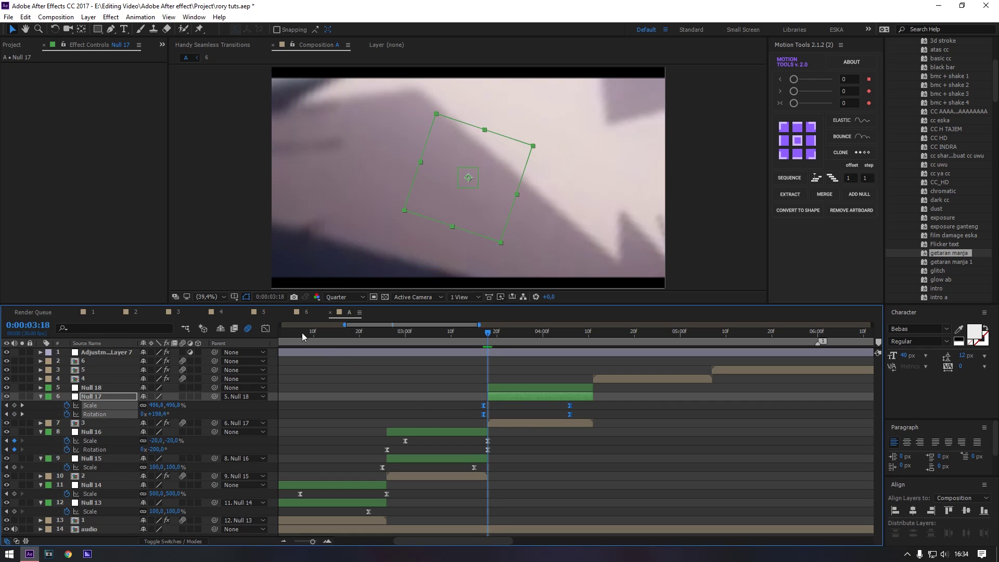
pyautogui.click(266, 328)
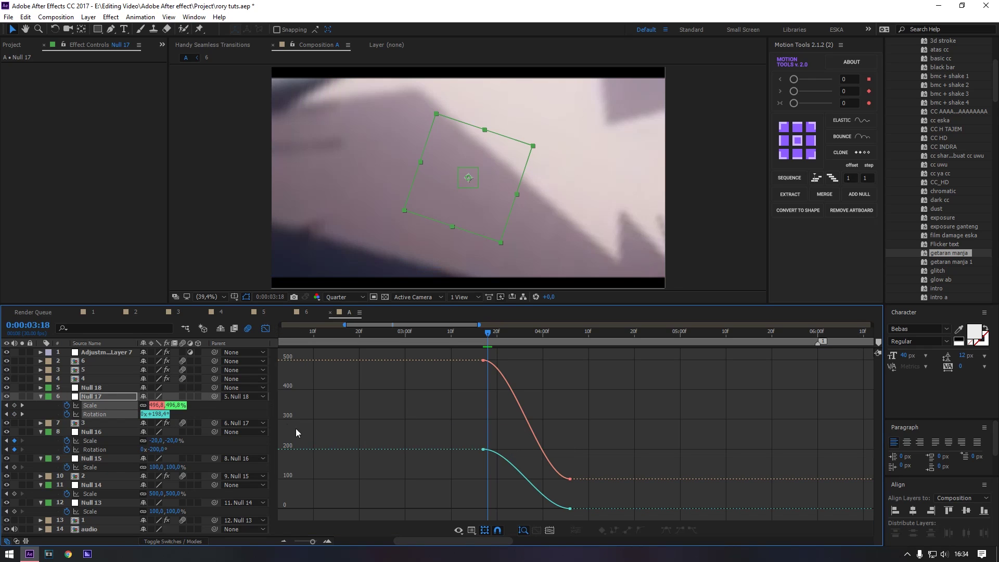
pyautogui.click(201, 415)
pyautogui.click(118, 406)
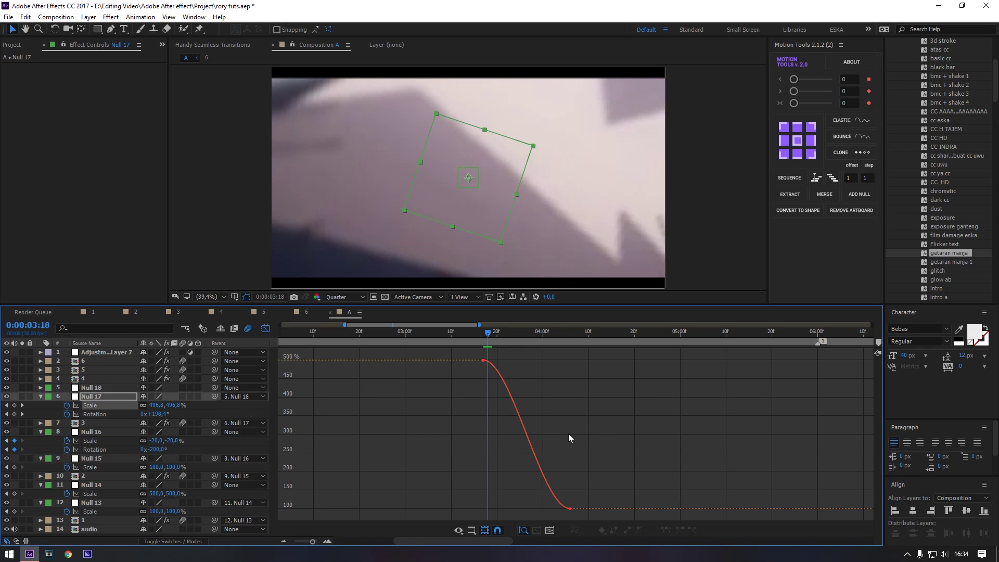
pyautogui.moveTo(622, 464); pyautogui.dragTo(527, 507)
pyautogui.moveTo(606, 490)
pyautogui.mouseDown()
pyautogui.moveTo(530, 518)
pyautogui.moveTo(466, 510)
pyautogui.mouseUp()
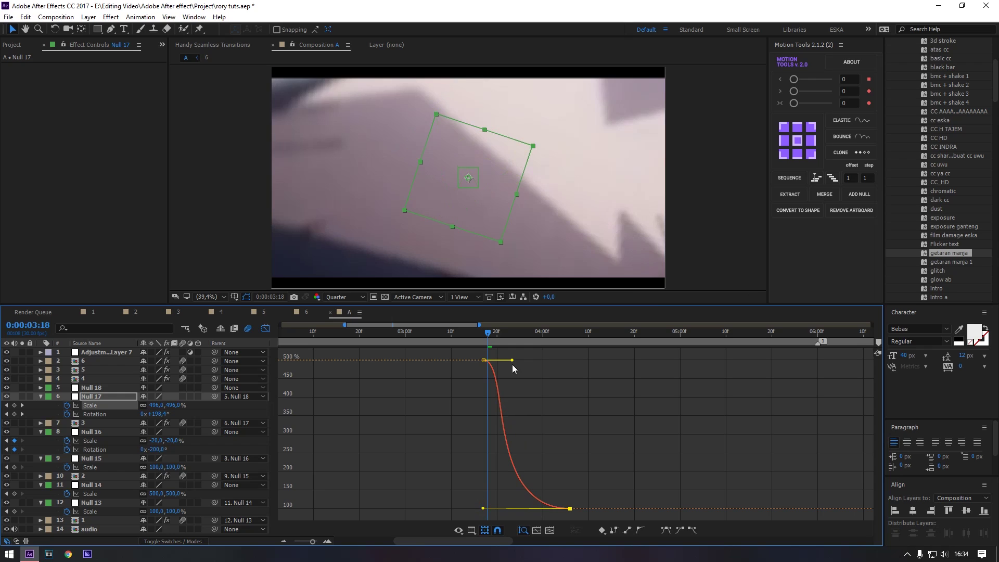
pyautogui.moveTo(512, 360); pyautogui.dragTo(485, 492)
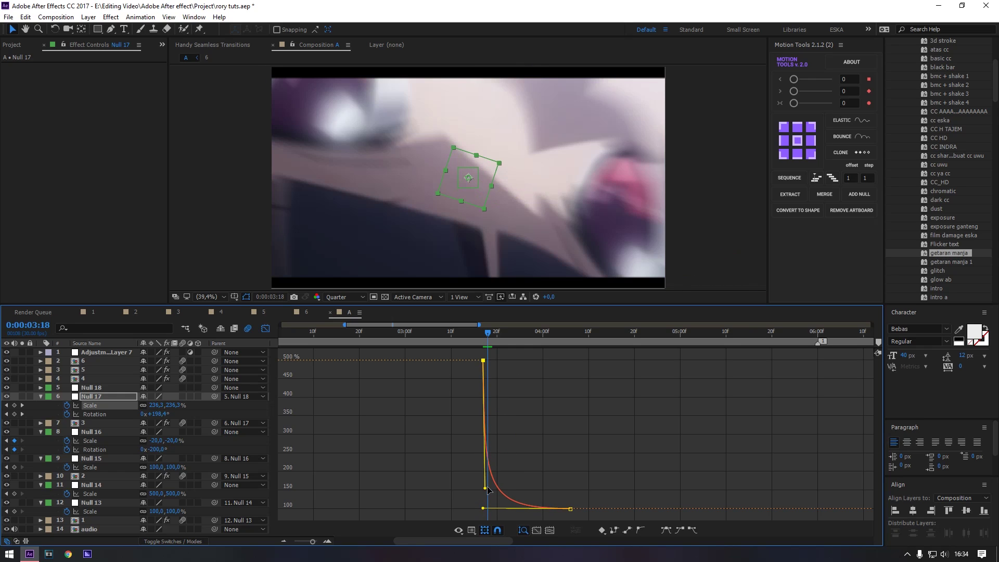
# Reshape Null 17's rotation curve to fall steeply from 200° and ease slowly into 0°, ending at 0:00:04:10
pyautogui.click(111, 414)
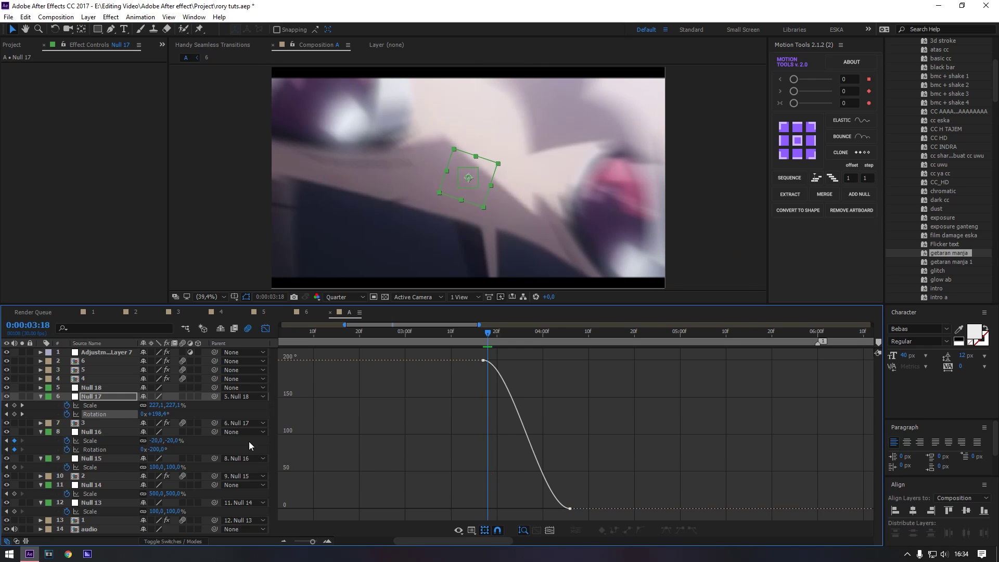
pyautogui.moveTo(598, 462); pyautogui.dragTo(455, 516)
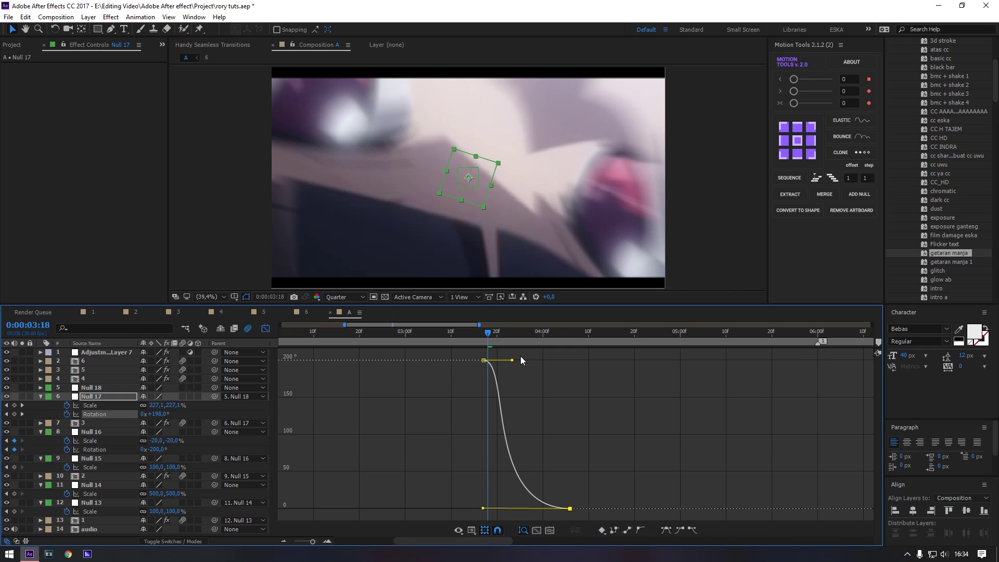
pyautogui.moveTo(513, 360); pyautogui.dragTo(463, 495)
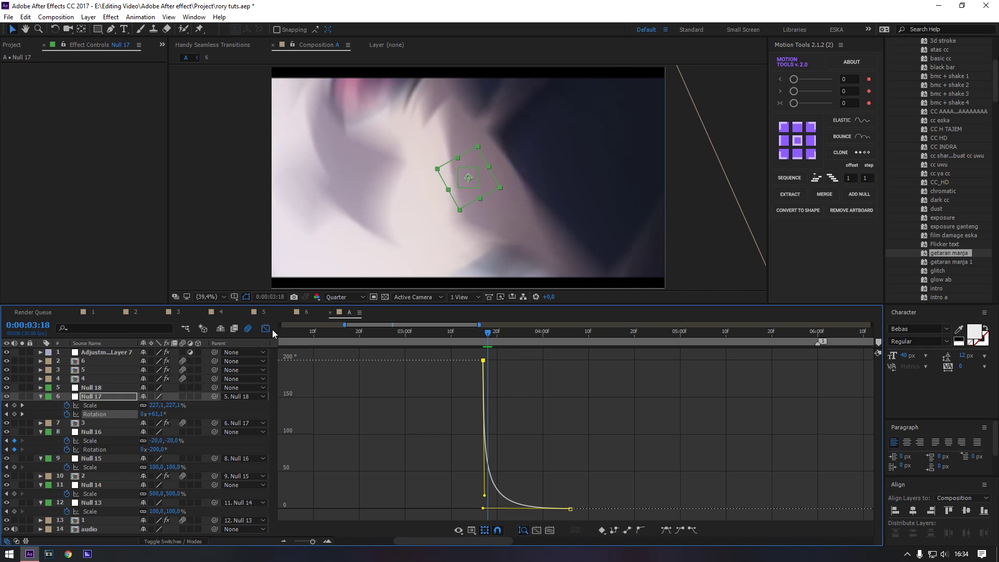
pyautogui.click(271, 329)
# Keyframe Null 18's scale at 100% at 0:00:03:23 and -20% at 0:00:04:11, with Easy Ease
pyautogui.moveTo(476, 333); pyautogui.dragTo(511, 358)
pyautogui.click(520, 388)
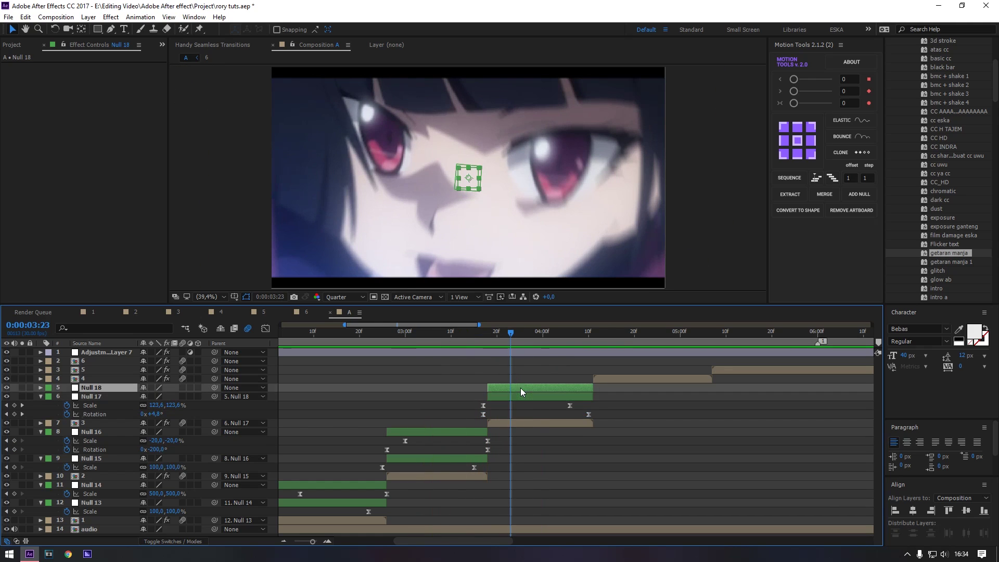
pyautogui.hotkey('alt', 'shift', 's')
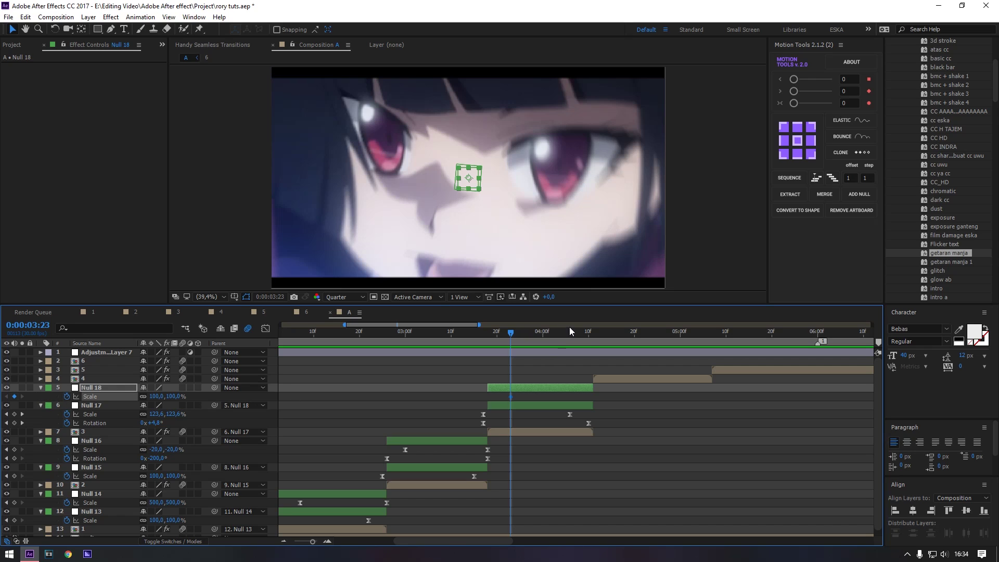
pyautogui.click(592, 332)
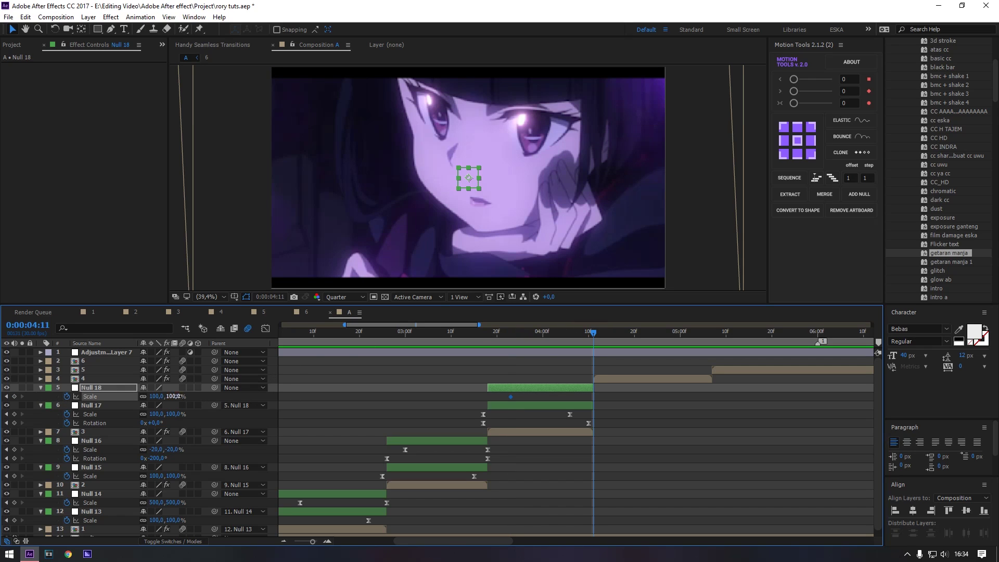
pyautogui.click(178, 397)
pyautogui.write('-20')
pyautogui.press('Return')
# Reshape Null 18's scale curve to start slowly and plunge sharply at its last keyframe, and preview the transition
pyautogui.press('pageup')
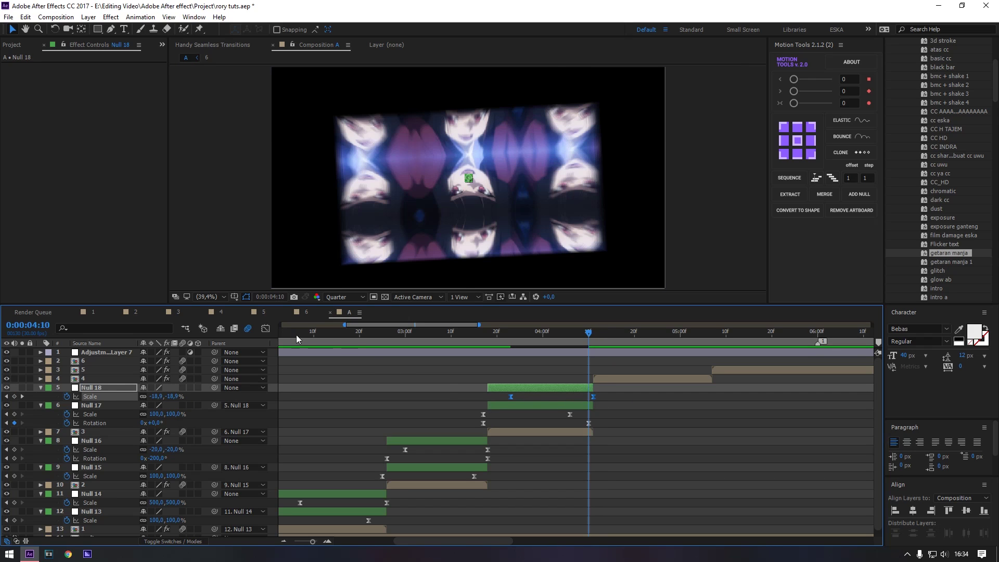
pyautogui.click(266, 328)
pyautogui.moveTo(520, 453); pyautogui.dragTo(649, 528)
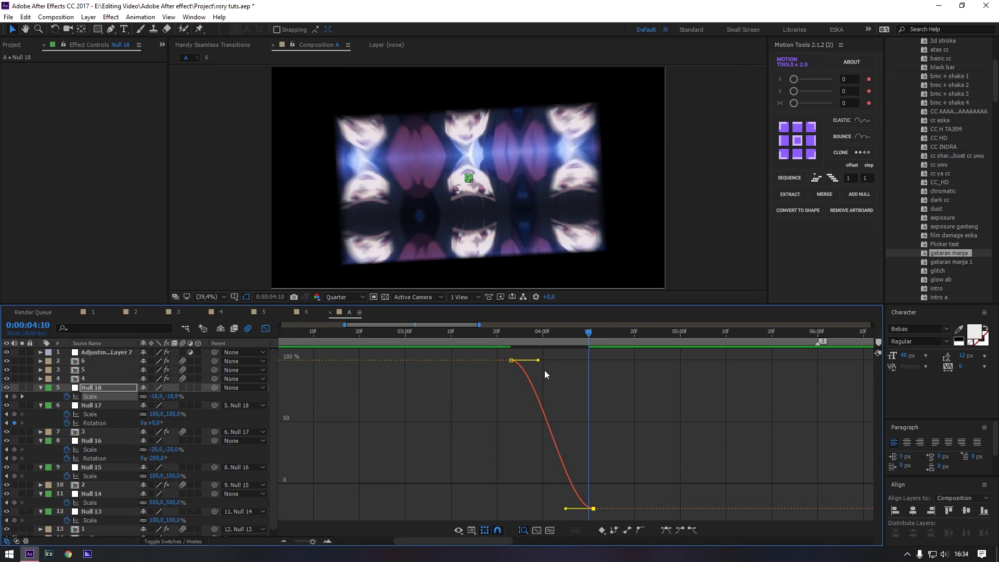
pyautogui.moveTo(540, 363); pyautogui.dragTo(622, 361)
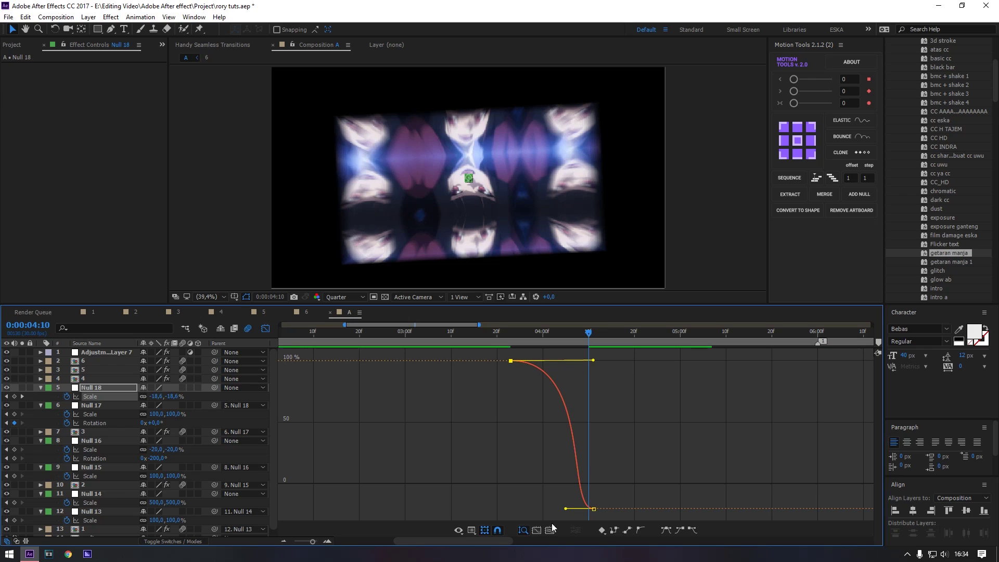
pyautogui.moveTo(566, 509); pyautogui.dragTo(591, 408)
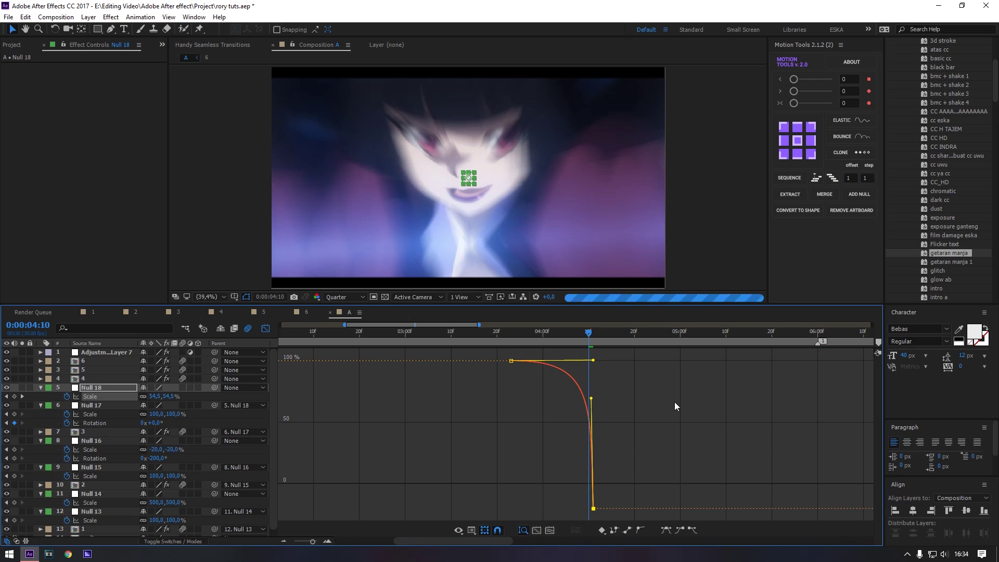
pyautogui.moveTo(697, 415); pyautogui.dragTo(709, 425)
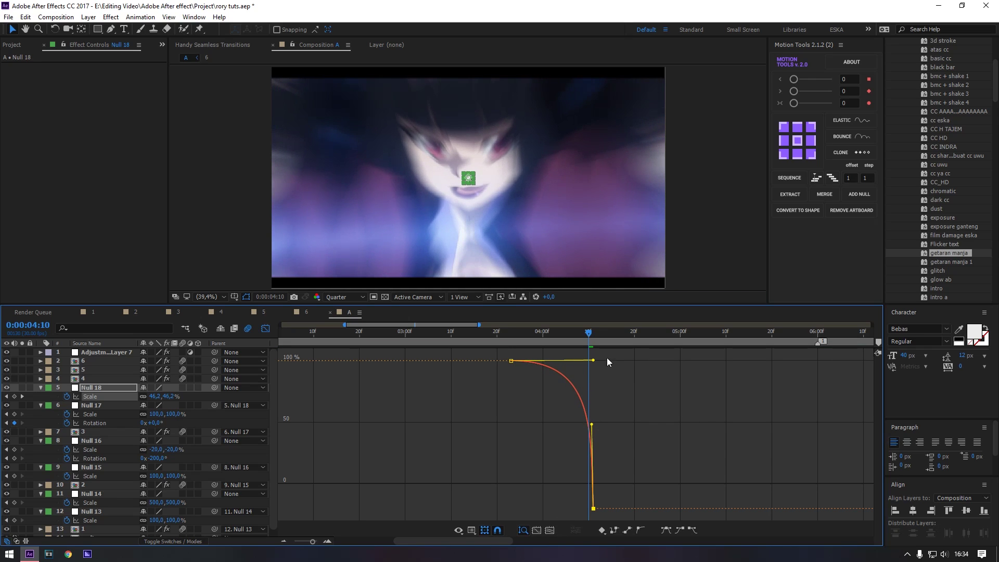
pyautogui.moveTo(581, 335); pyautogui.dragTo(448, 330)
pyautogui.press('space')
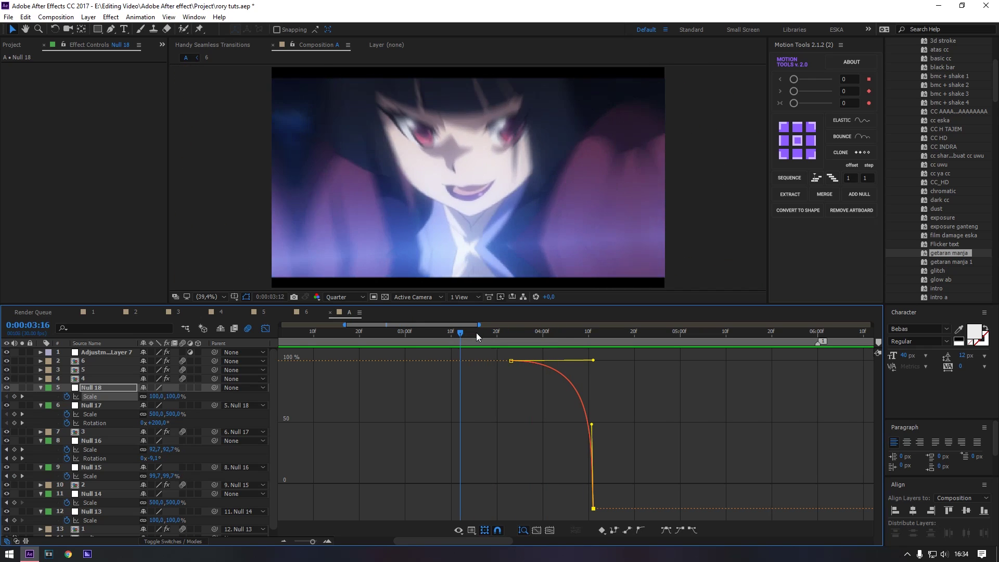
pyautogui.click(476, 332)
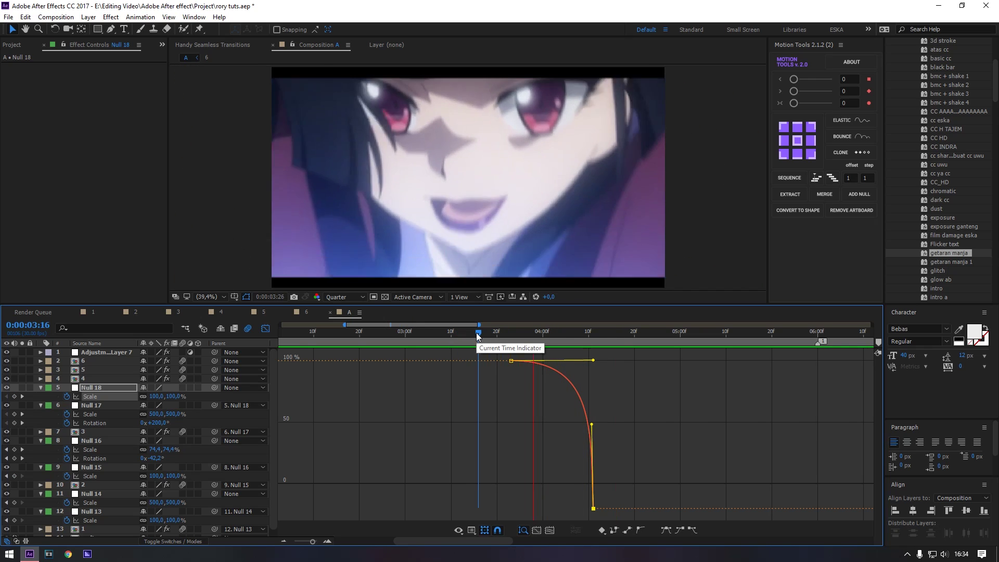
pyautogui.click(430, 330)
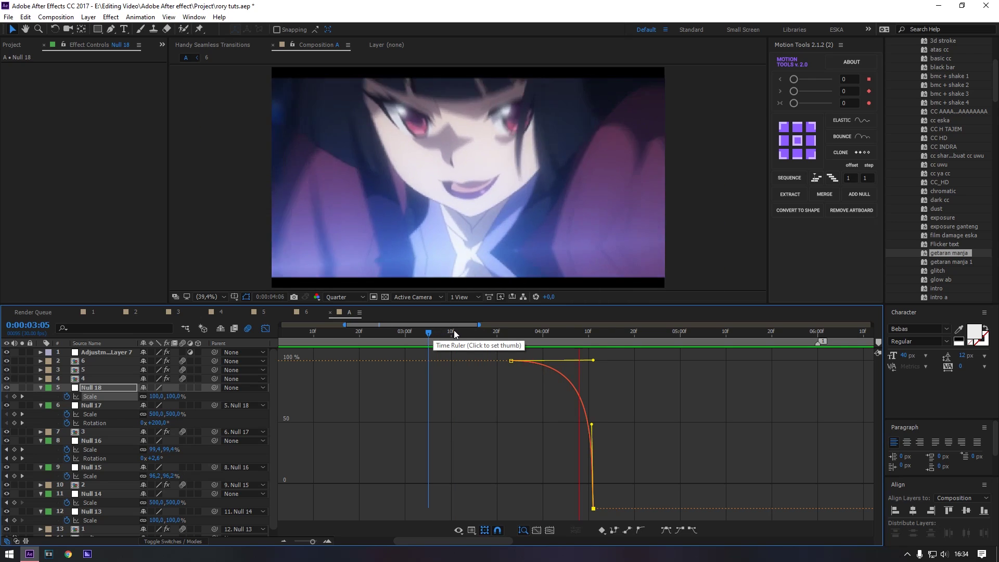
pyautogui.hotkey('shift', 'F3')
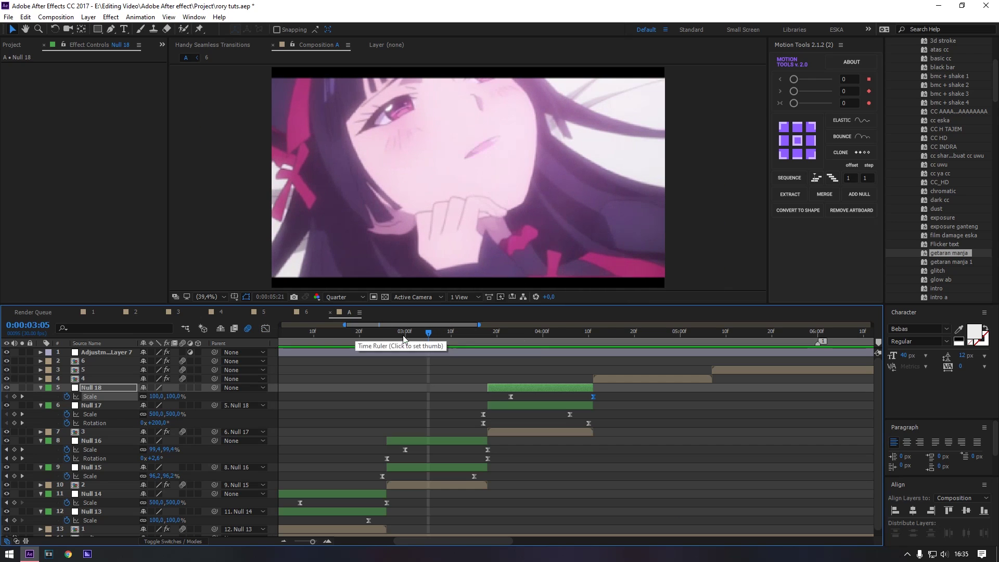
# Add two chained nulls at 0:00:04:11 spanning clip 4, with clip 4 parented to the lower one
pyautogui.click(567, 338)
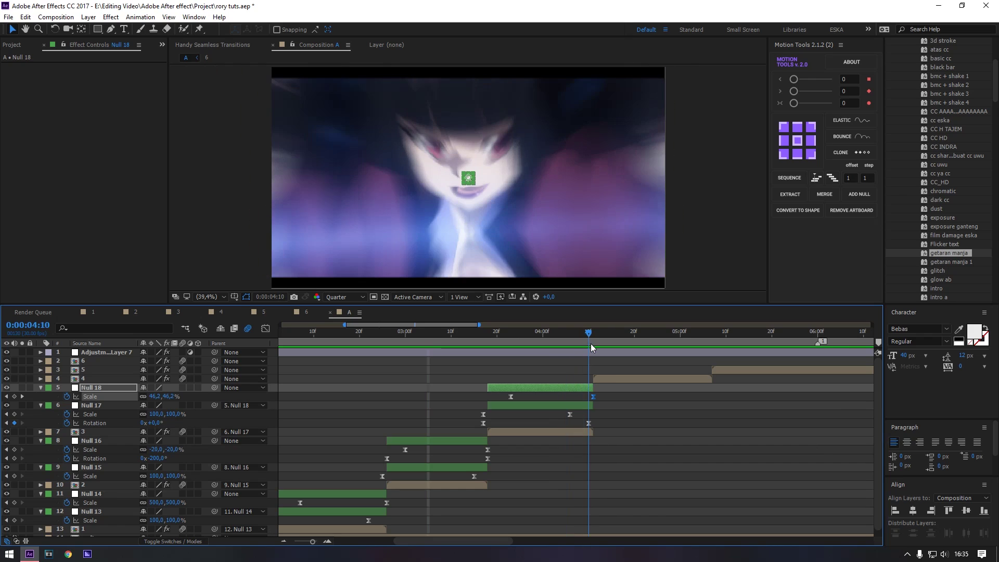
pyautogui.click(597, 376)
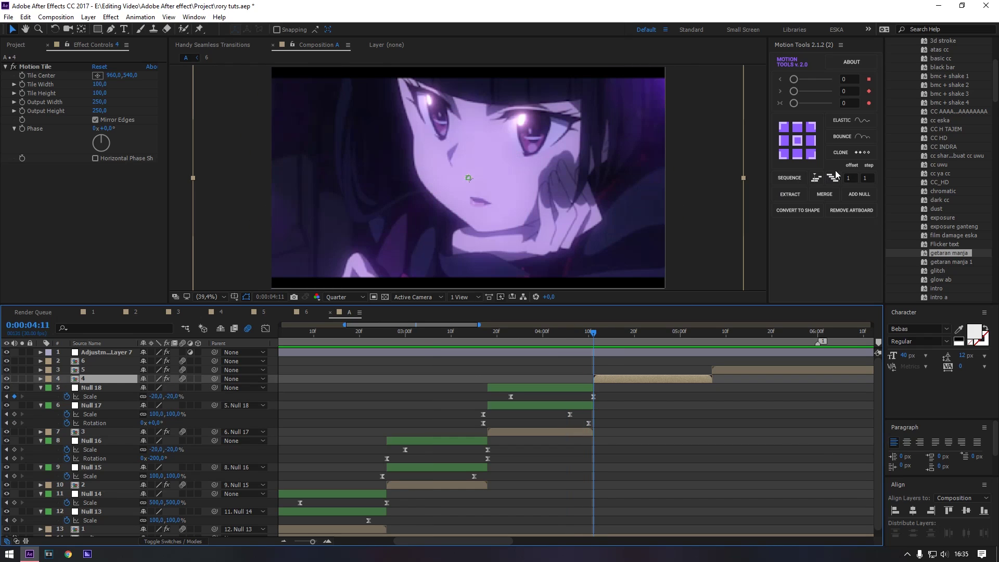
pyautogui.click(855, 195)
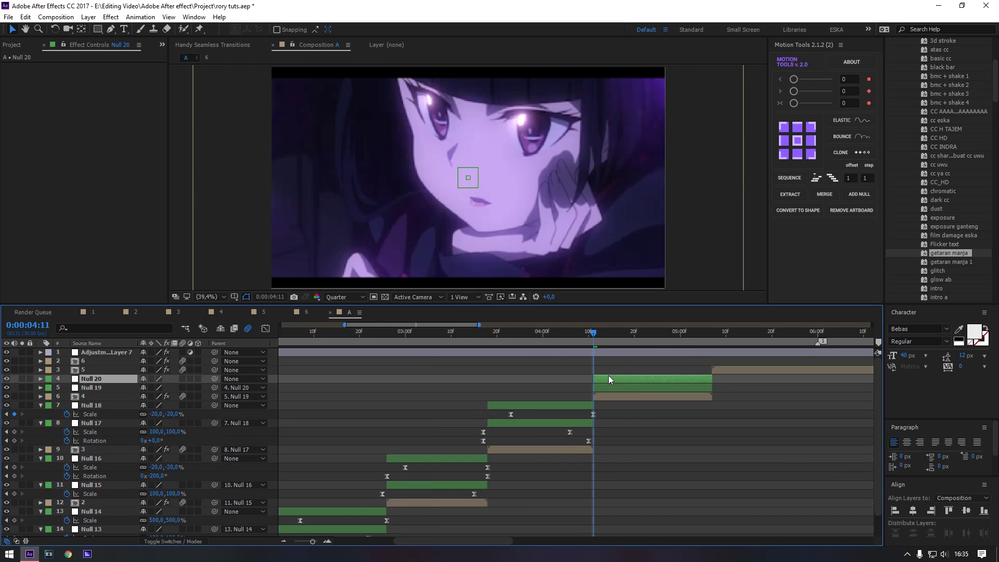
# Shift all of clip 4's position and rotation shake keyframes one frame earlier, to start at 0:00:04:10
pyautogui.click(611, 397)
pyautogui.press('u')
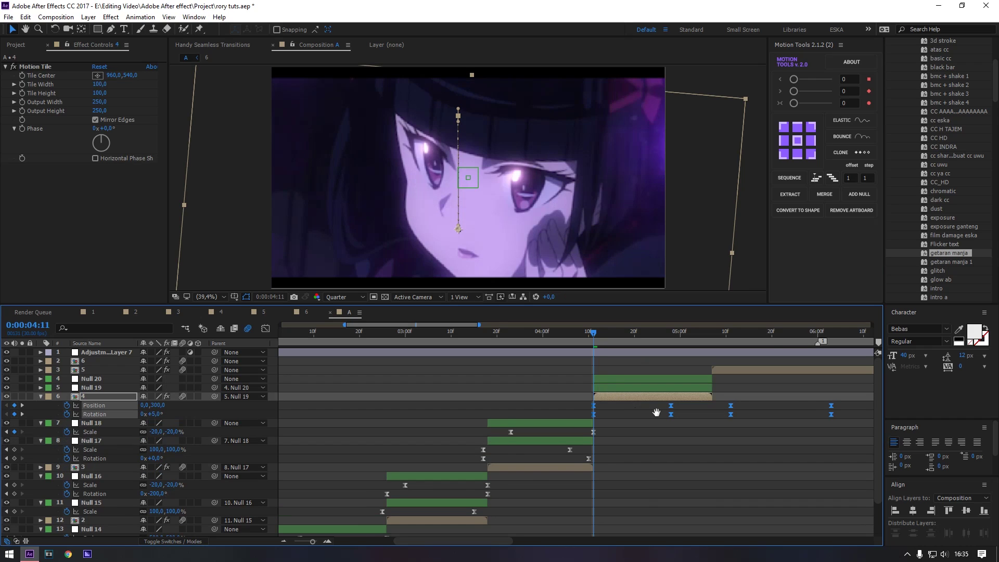
pyautogui.moveTo(646, 422); pyautogui.dragTo(611, 406)
pyautogui.click(603, 407)
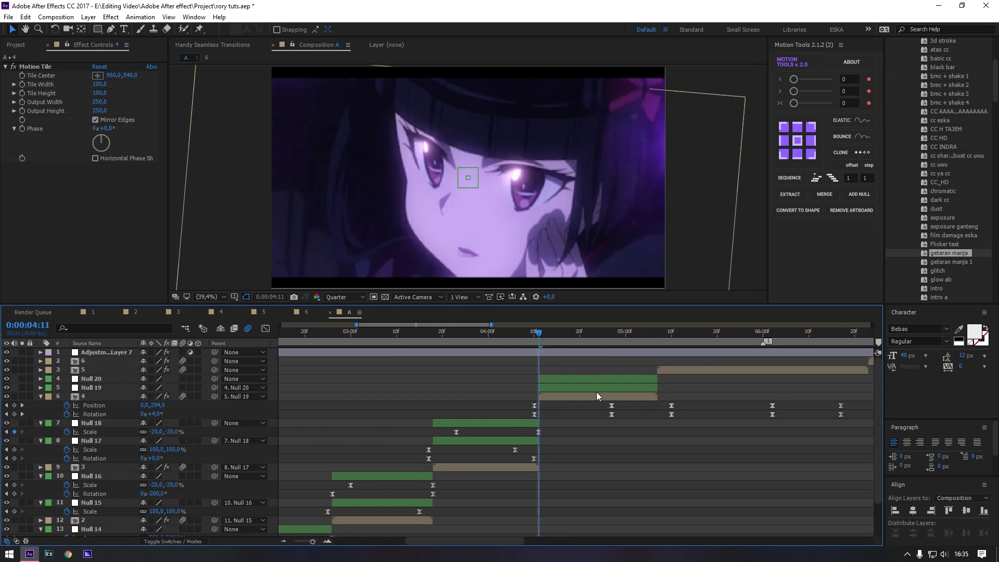
pyautogui.click(556, 395)
pyautogui.press('u')
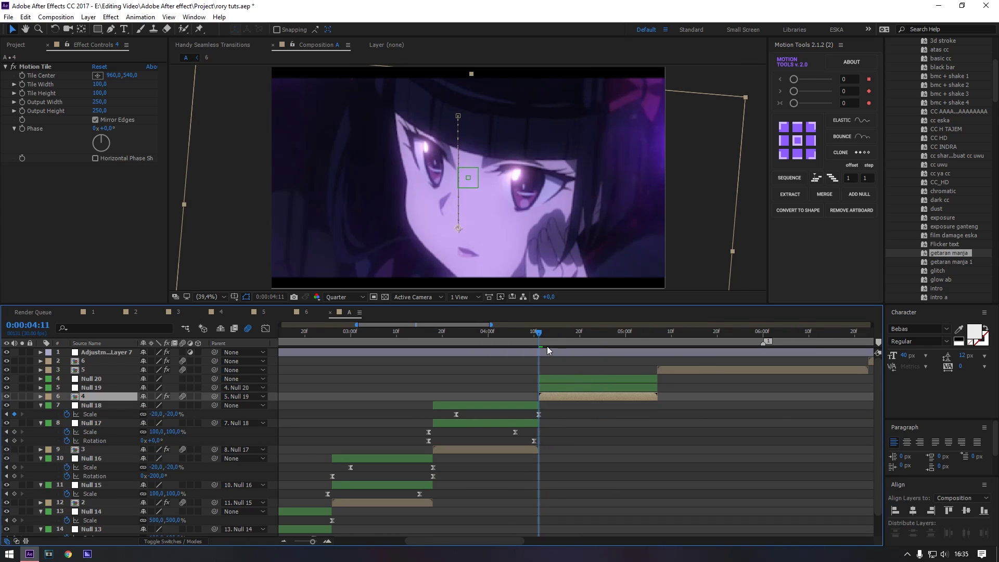
# Keyframe Null 19's scale at 500% at 0:00:04:10 and 100% at about 0:00:05:02, with Easy Ease
pyautogui.press('pageup')
pyautogui.click(551, 388)
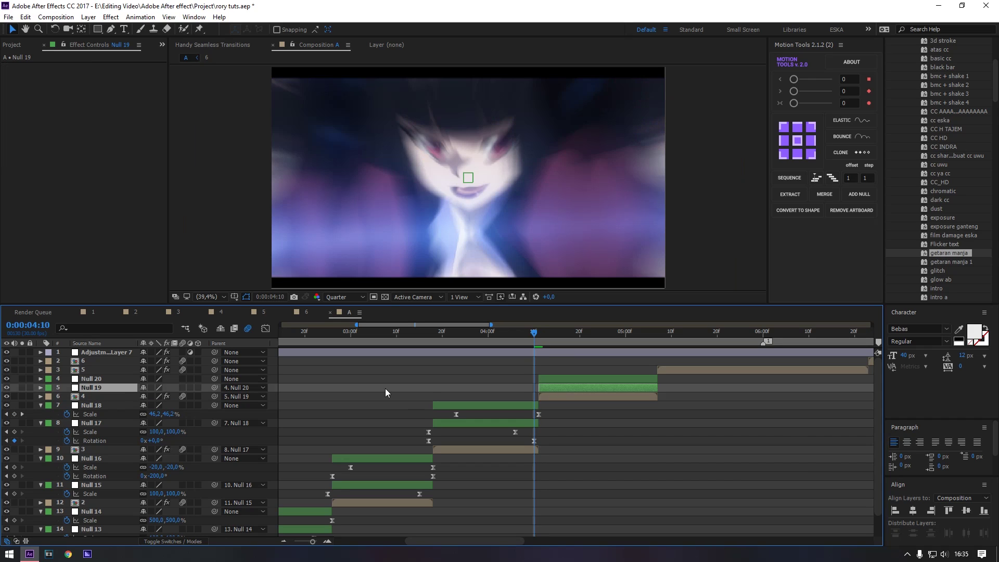
pyautogui.press('s')
pyautogui.click(67, 396)
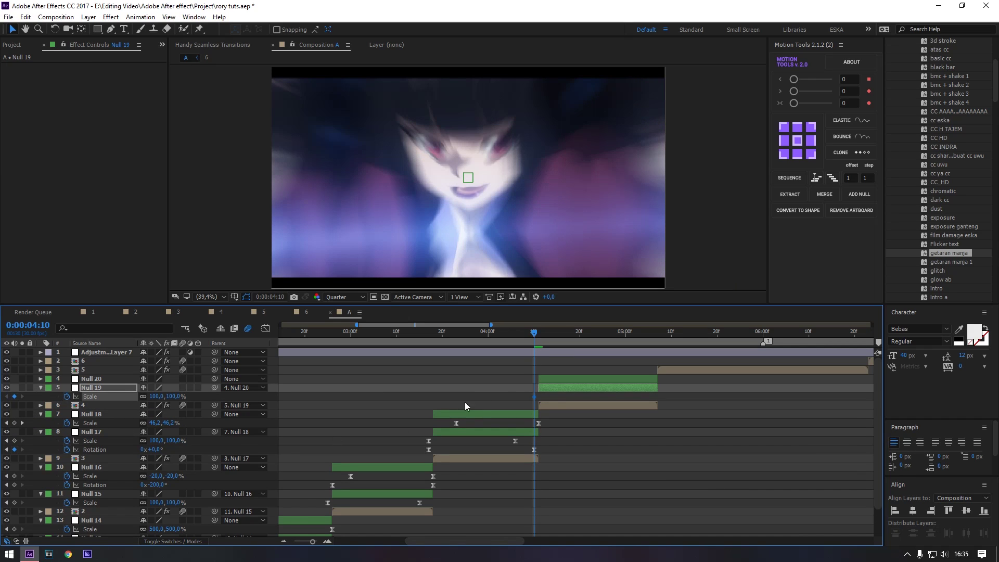
pyautogui.moveTo(631, 401); pyautogui.dragTo(634, 402)
pyautogui.click(173, 397)
pyautogui.write('500')
pyautogui.press('Return')
# Reshape Null 19's scale curve to drop steeply from 500% and ease slowly into 100%, and preview it
pyautogui.press('pagedown')
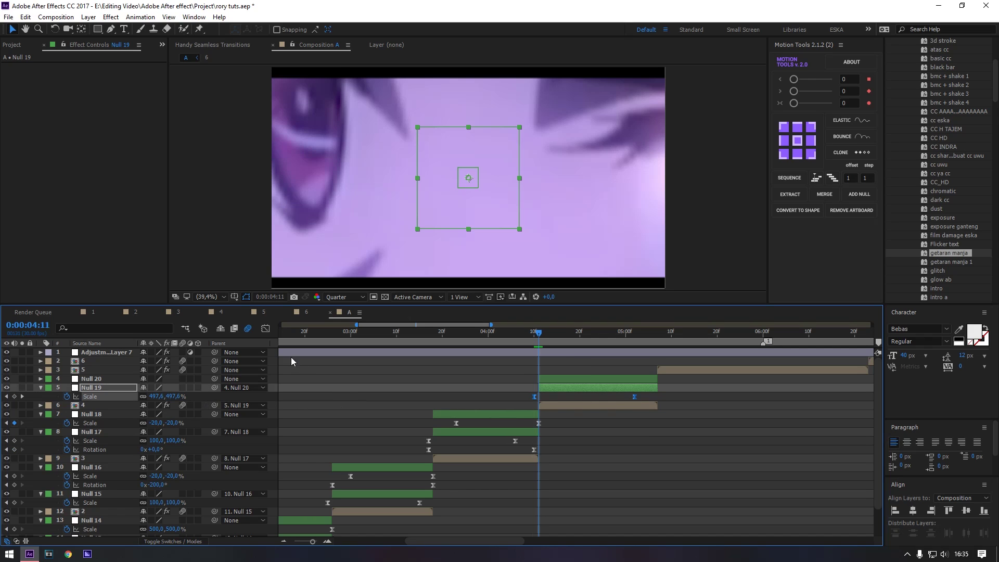
pyautogui.click(266, 329)
pyautogui.moveTo(735, 446); pyautogui.dragTo(514, 510)
pyautogui.moveTo(567, 360); pyautogui.dragTo(482, 508)
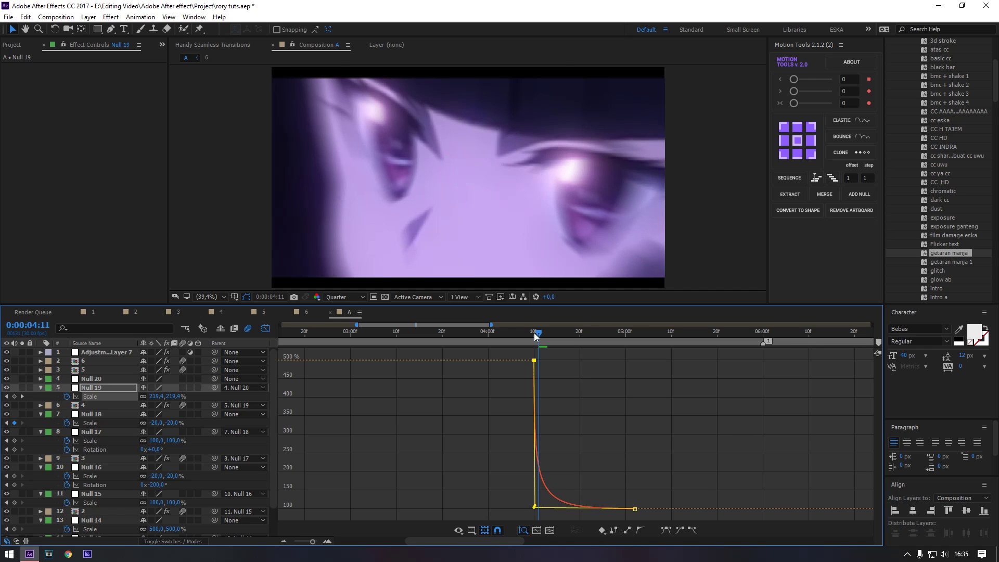
pyautogui.press('space')
pyautogui.hotkey('shift', 'F3')
# Keyframe Null 20's scale at 100% at 0:00:04:16 and 500% at 0:00:05:07, with Easy Ease
pyautogui.click(584, 378)
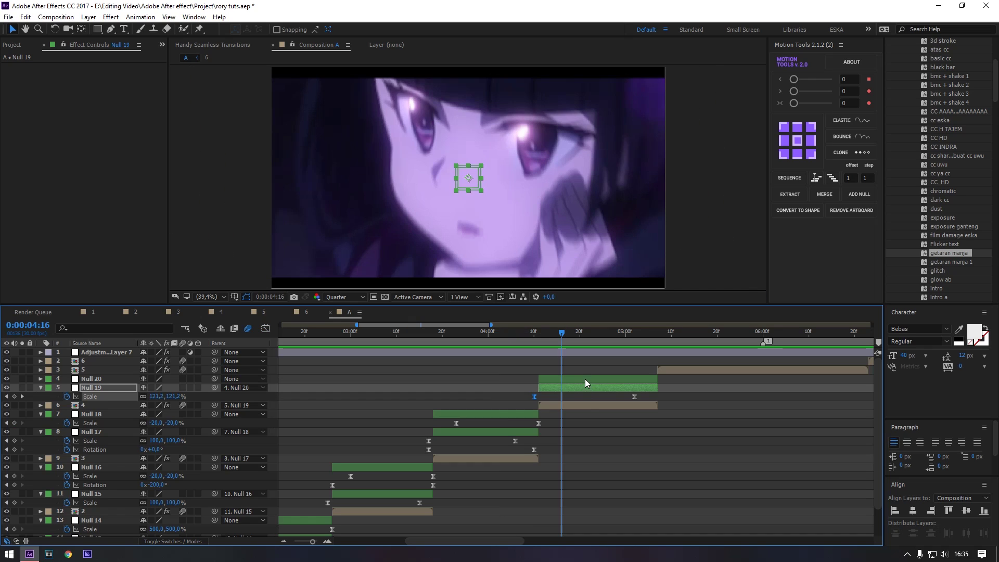
pyautogui.hotkey('alt', 'shift', 's')
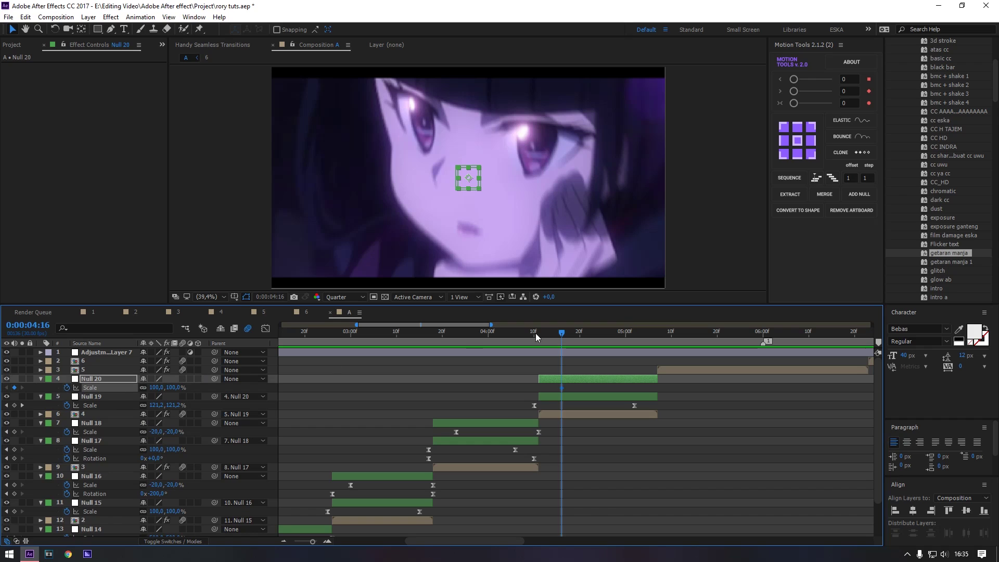
pyautogui.click(658, 332)
pyautogui.click(174, 387)
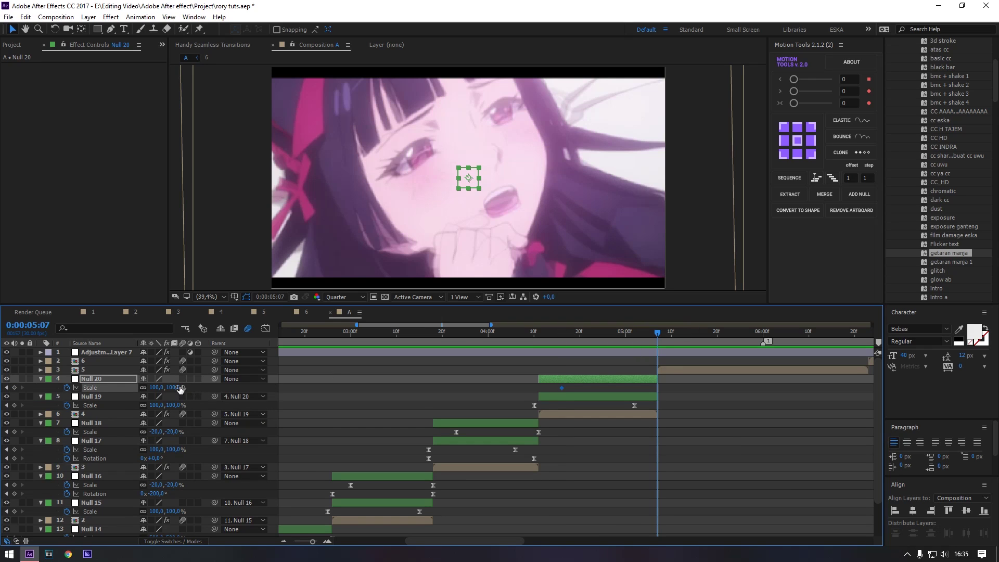
pyautogui.write('500')
pyautogui.click(299, 386)
pyautogui.moveTo(689, 386); pyautogui.dragTo(533, 388)
pyautogui.press('F9')
# Reshape Null 20's scale curve to leave 100% slowly and rise steeply into 500%
pyautogui.click(265, 328)
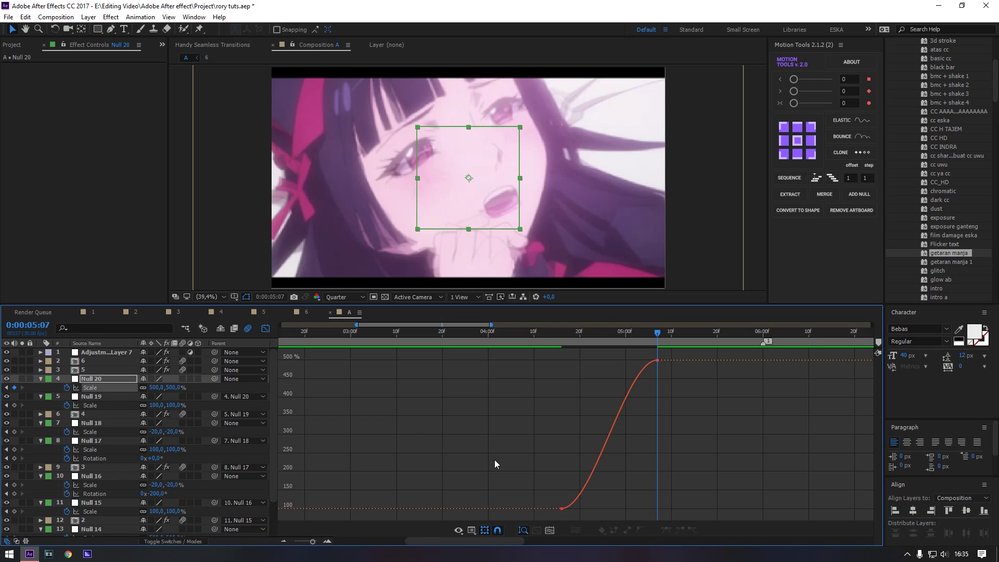
pyautogui.moveTo(593, 508); pyautogui.dragTo(679, 507)
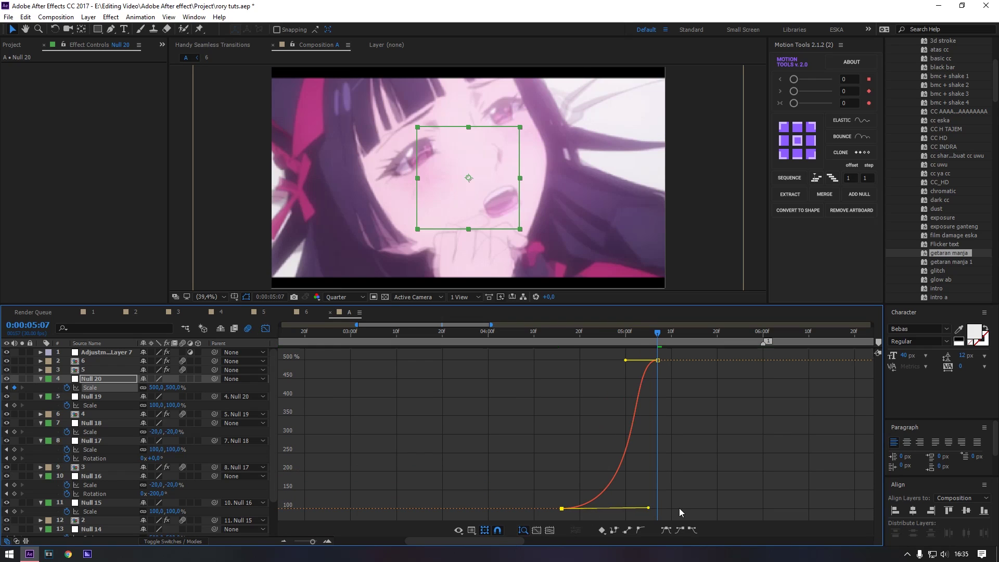
pyautogui.moveTo(625, 360); pyautogui.dragTo(734, 501)
pyautogui.moveTo(650, 333); pyautogui.dragTo(562, 335)
pyautogui.hotkey('shift', 'F3')
# Move Null 20's anchor point horizontally to well beyond the frame's right edge with the Pan Behind tool, and fit the composition view
pyautogui.scroll(-3, 676, 168)
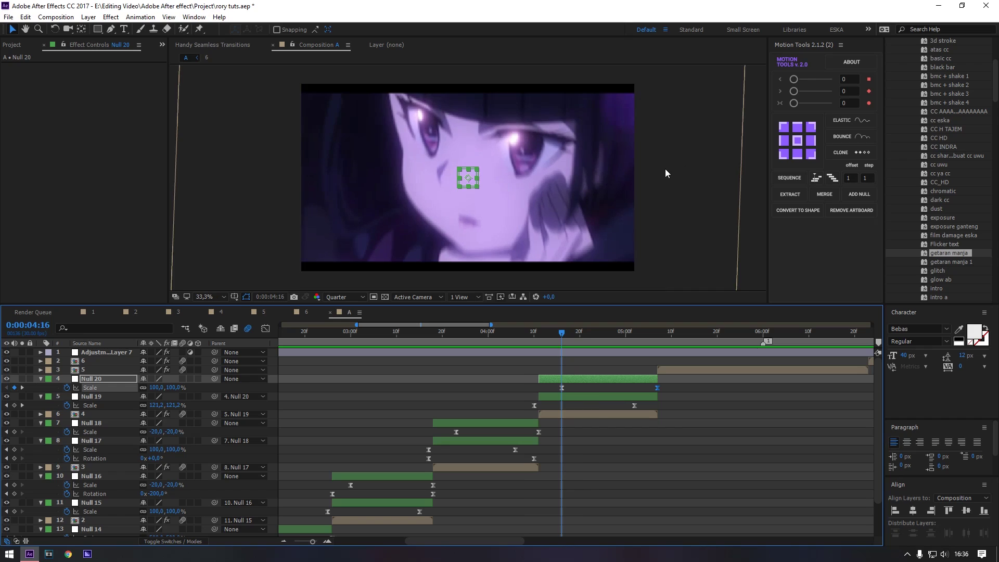
pyautogui.click(554, 380)
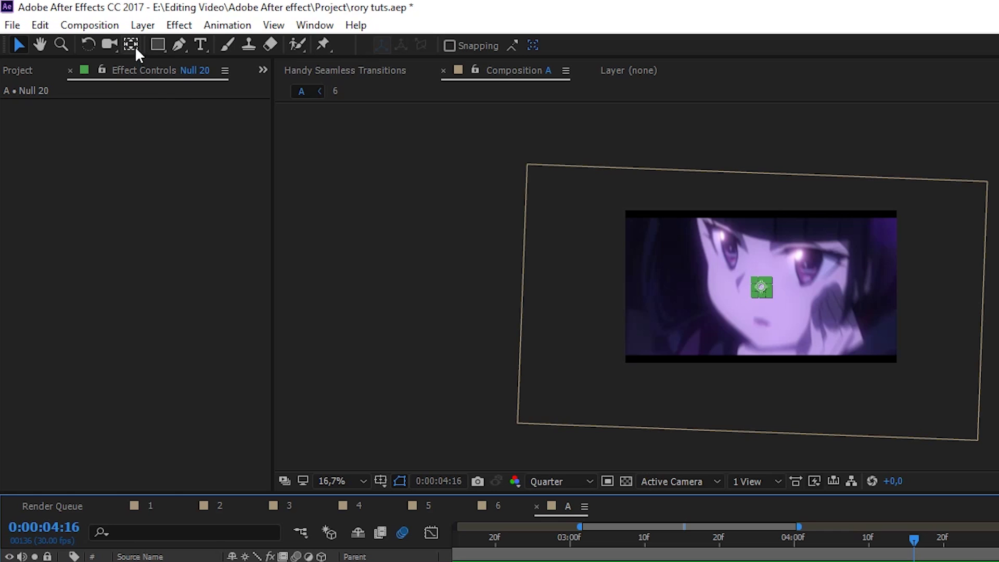
pyautogui.click(81, 28)
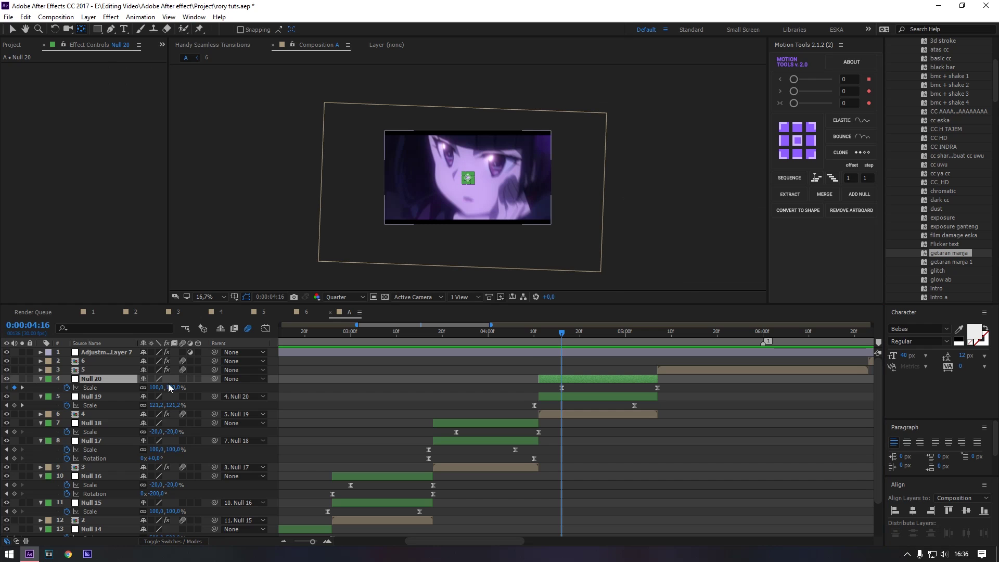
pyautogui.click(40, 379)
pyautogui.click(41, 380)
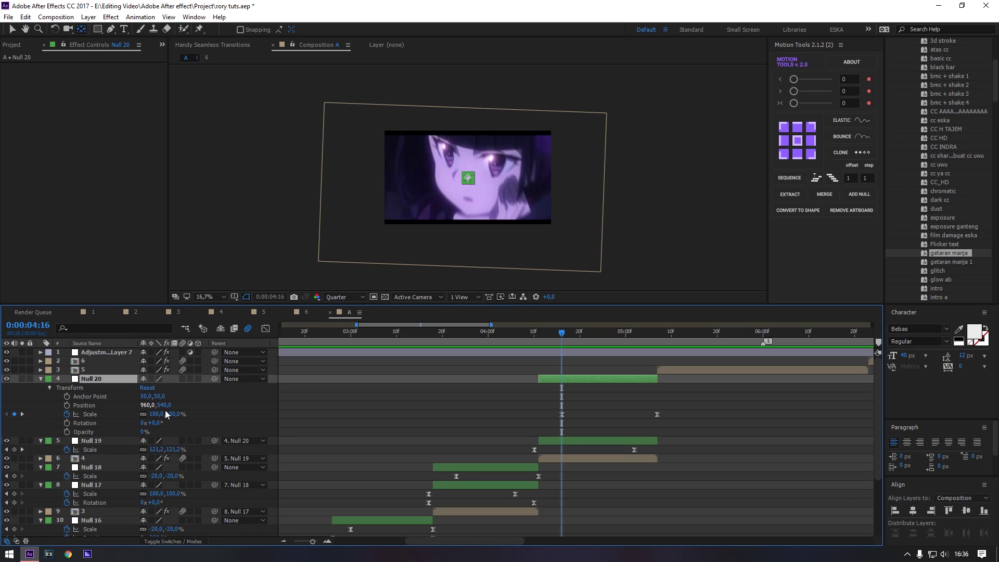
pyautogui.click(561, 414)
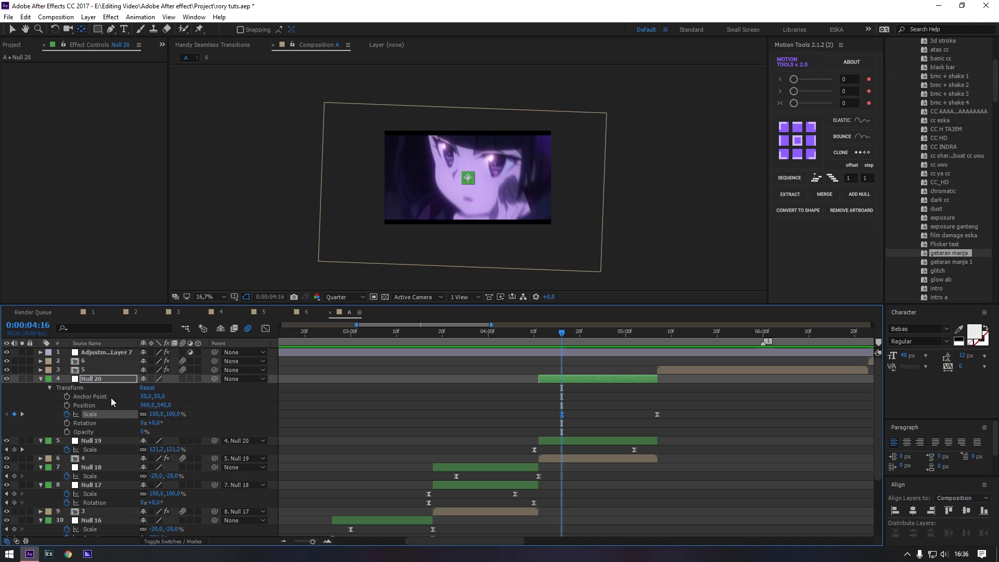
pyautogui.click(103, 378)
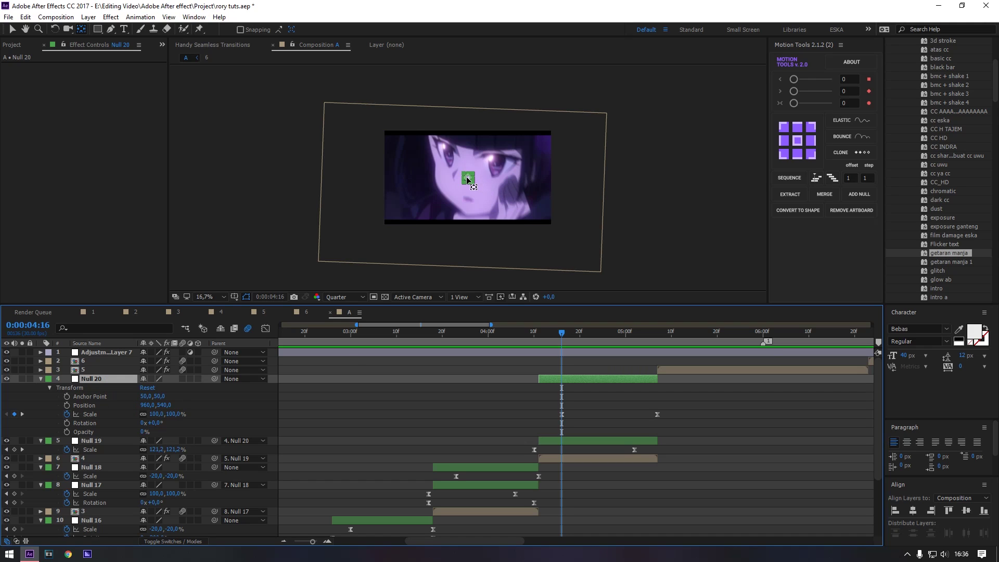
pyautogui.moveTo(466, 177); pyautogui.dragTo(538, 180)
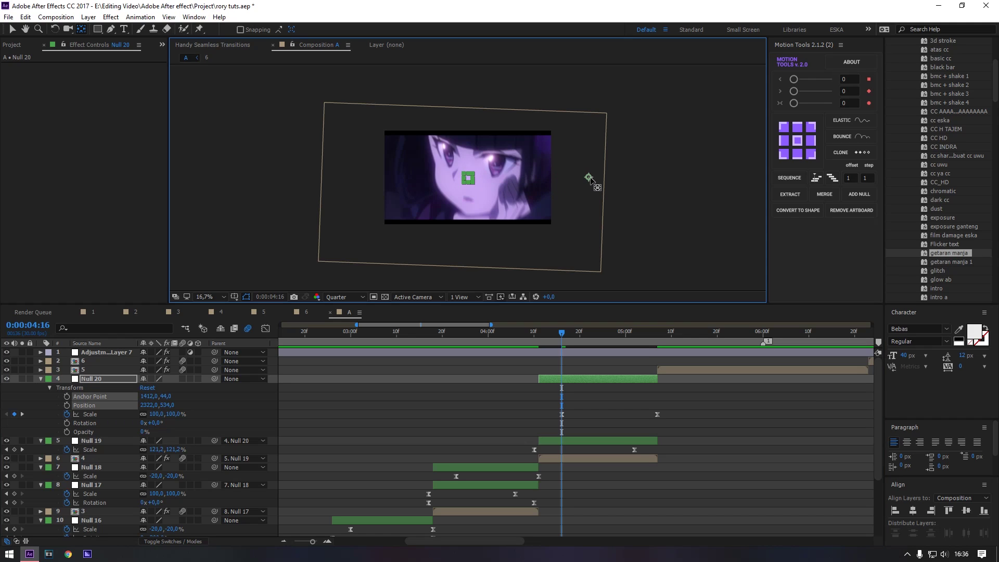
pyautogui.moveTo(607, 180); pyautogui.dragTo(614, 179)
pyautogui.click(41, 378)
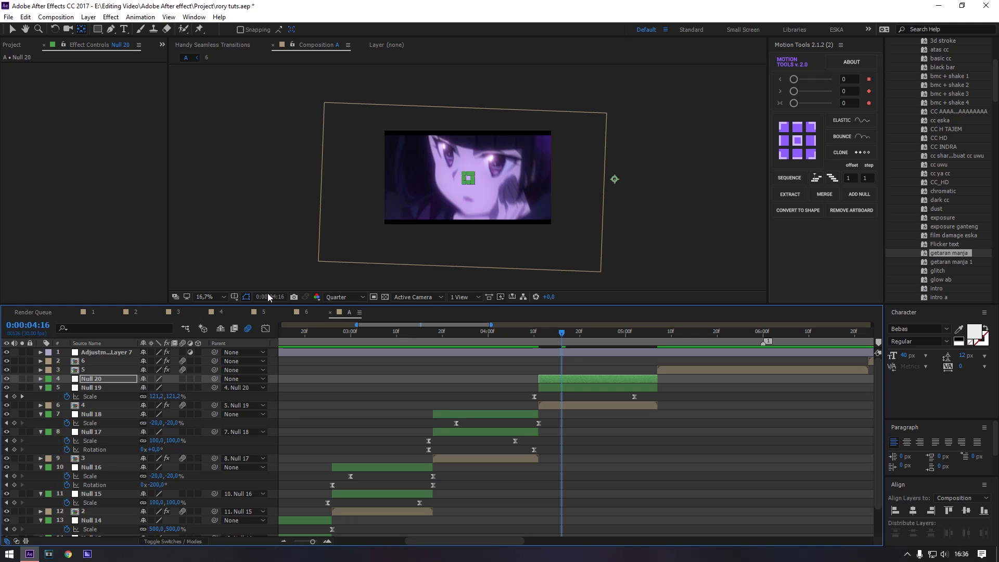
pyautogui.click(200, 298)
pyautogui.click(210, 308)
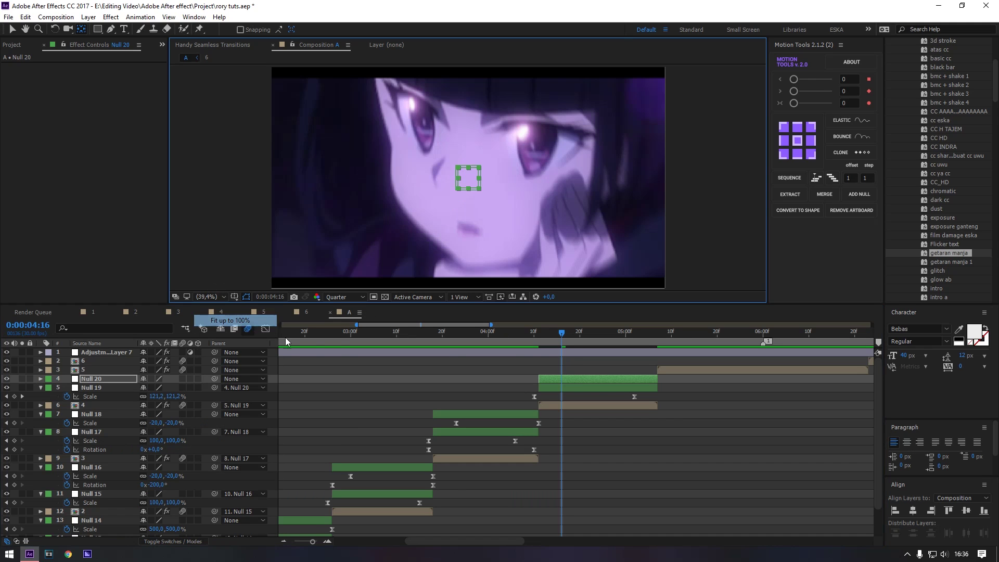
# Preview Null 20's zoom and move its first scale keyframe to 0:00:04:11
pyautogui.press('space')
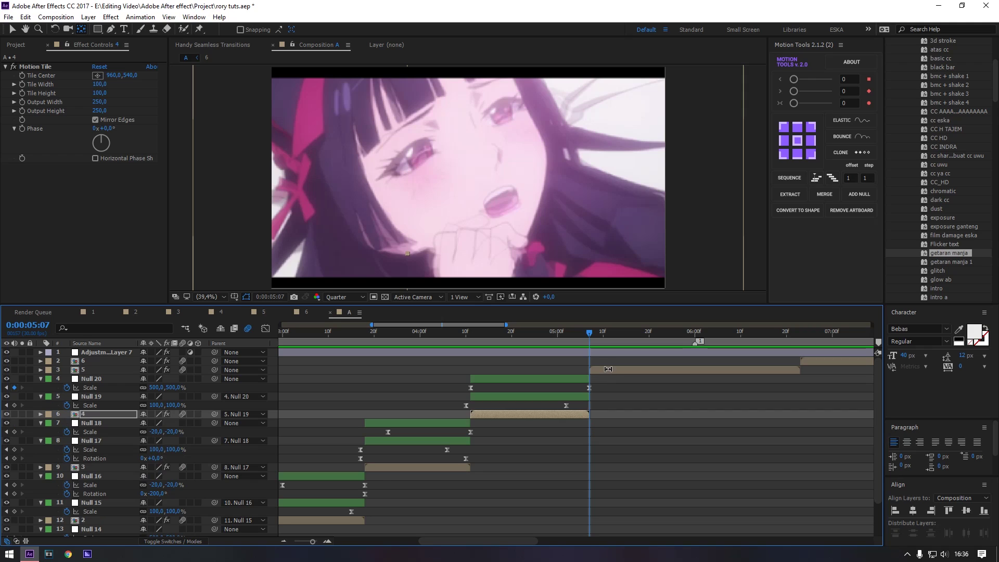
pyautogui.click(610, 370)
pyautogui.press('space')
pyautogui.moveTo(611, 383); pyautogui.dragTo(522, 407)
# Parent clip 5 to two chained nulls and give it the getaran manja shake, starting its position and rotation keyframes at 0:00:05:06
pyautogui.press('y')
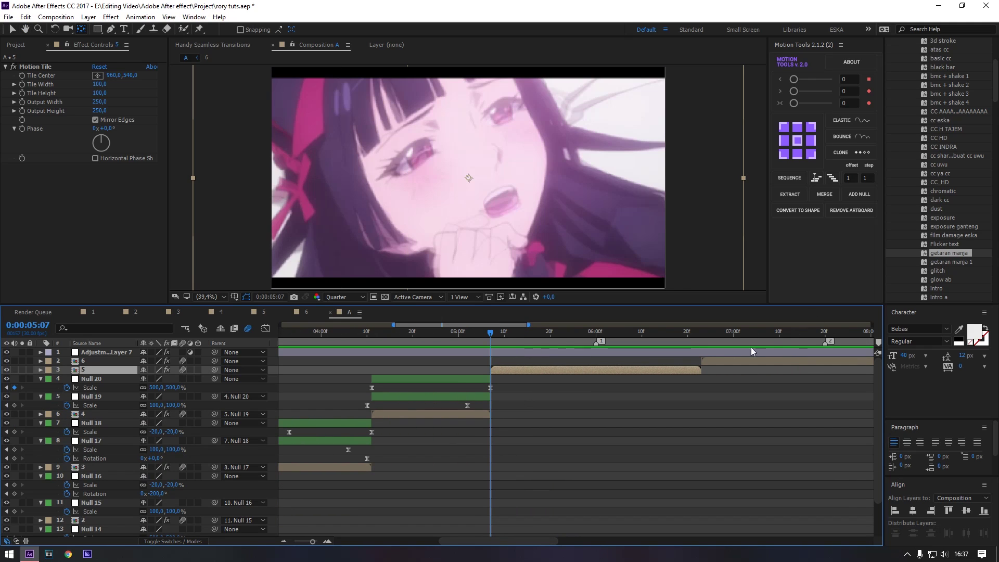
pyautogui.click(862, 193)
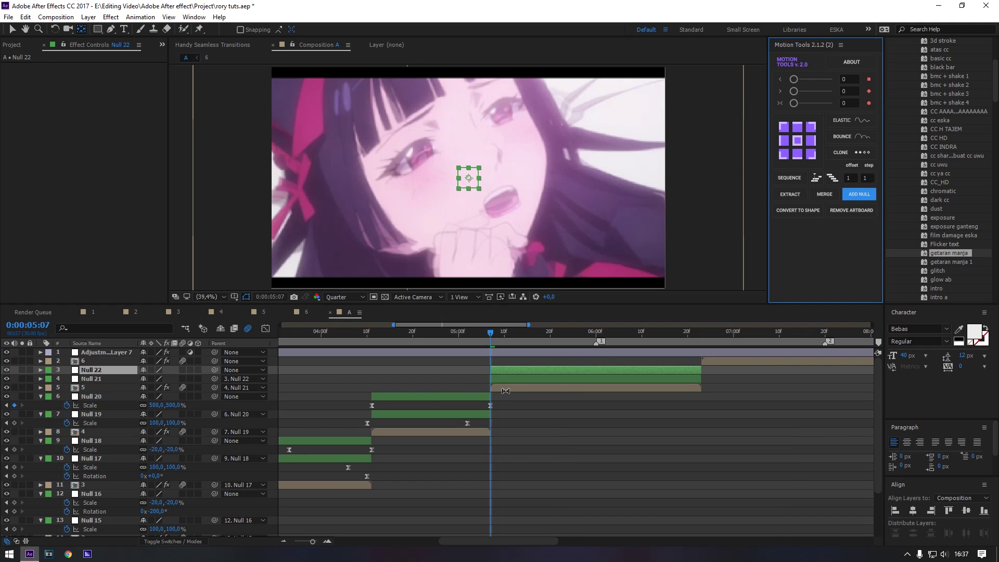
pyautogui.click(505, 388)
pyautogui.press('u')
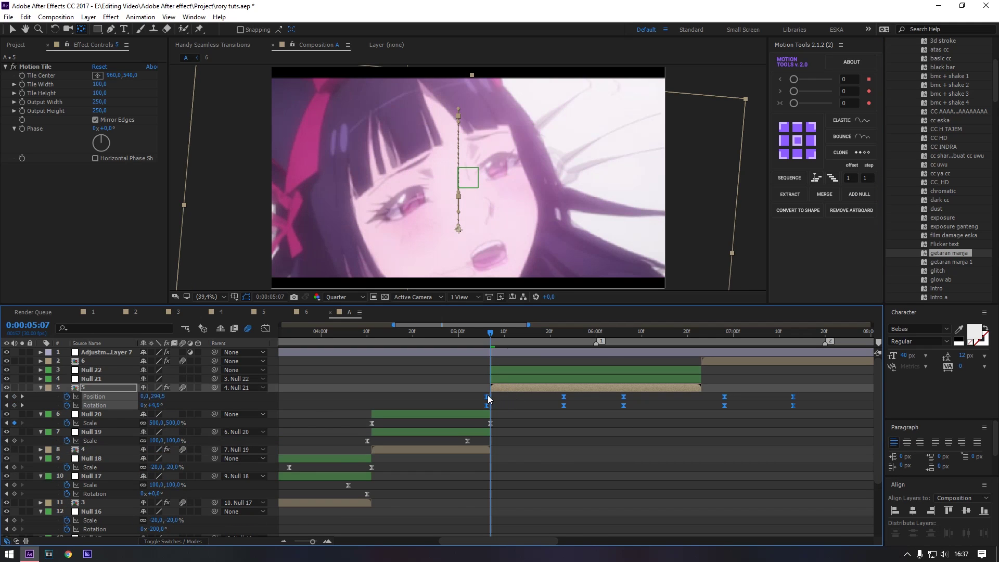
pyautogui.click(489, 398)
# Preview clip 5's shake and move its third position and rotation keyframes to 0:00:06:00 and the fourth to 0:00:06:20
pyautogui.press('space')
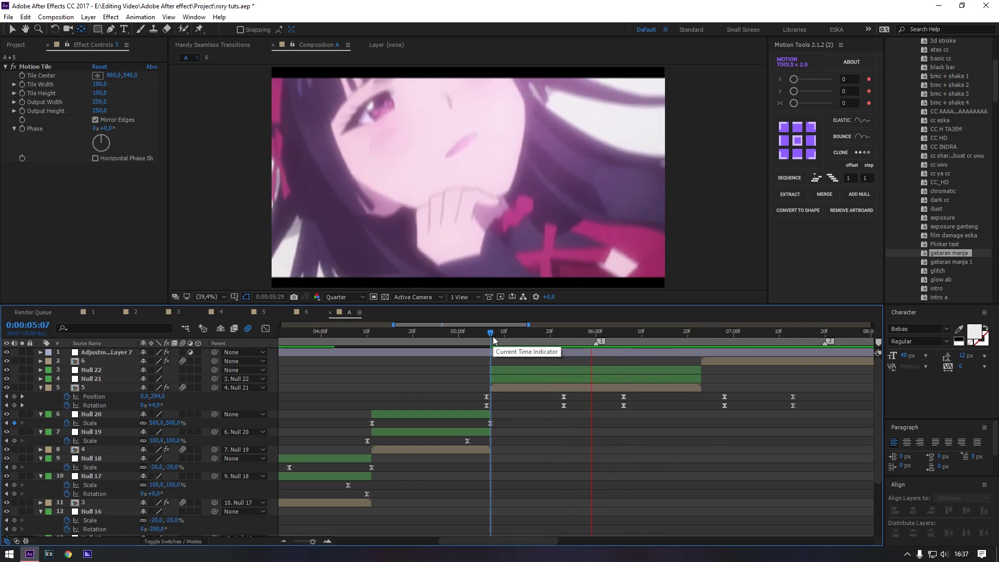
pyautogui.click(597, 336)
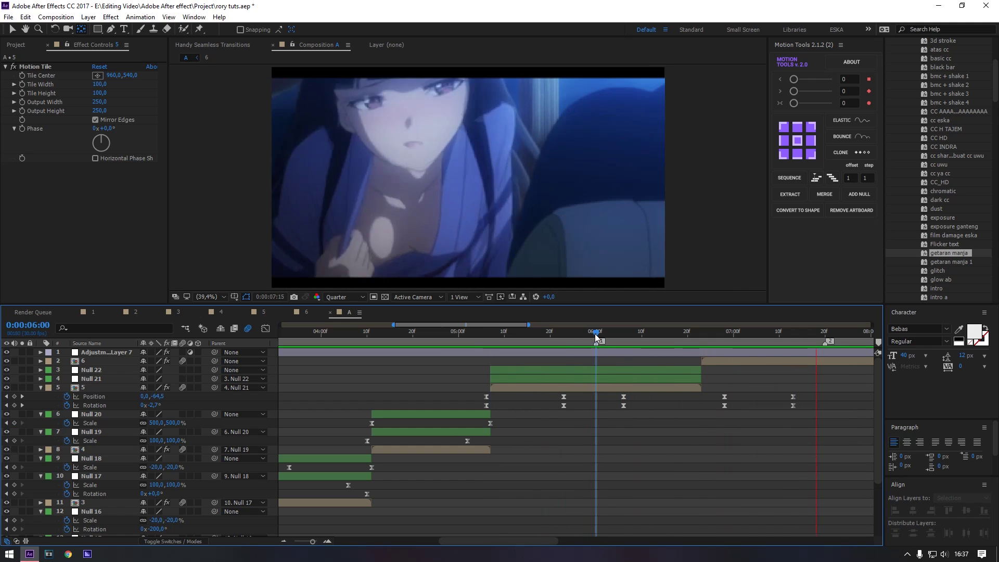
pyautogui.press('space')
pyautogui.moveTo(637, 398); pyautogui.dragTo(596, 405)
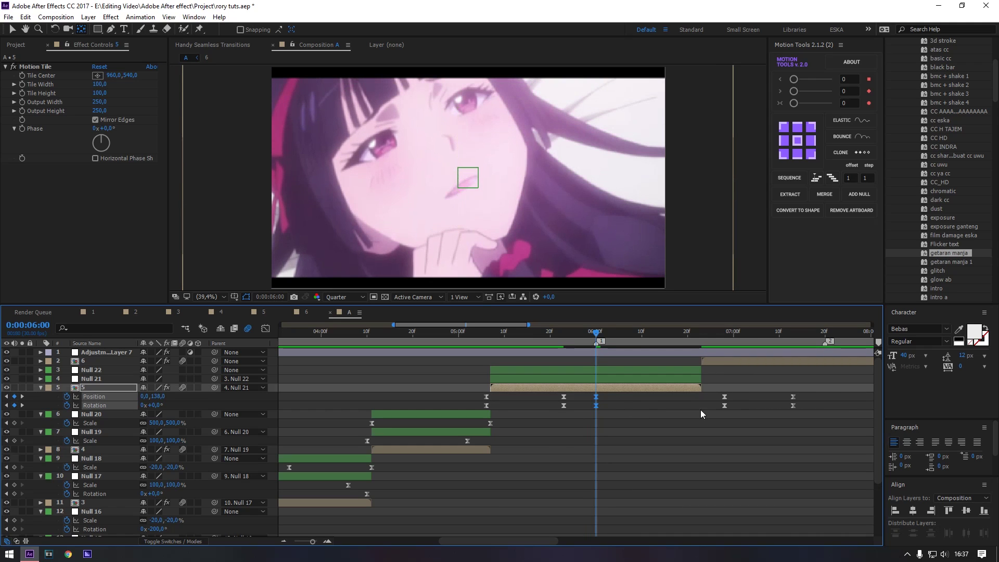
pyautogui.moveTo(723, 405); pyautogui.dragTo(688, 406)
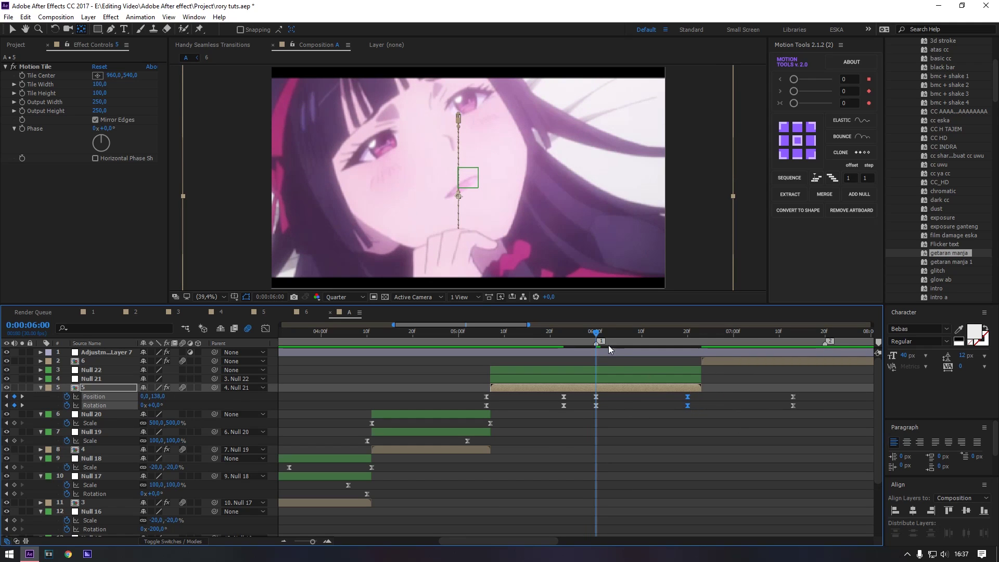
# Keyframe Null 21's scale at -20% at 0:00:05:06 and 100% at 0:00:06:00, with Easy Ease
pyautogui.moveTo(597, 338); pyautogui.dragTo(486, 339)
pyautogui.click(500, 379)
pyautogui.press('s')
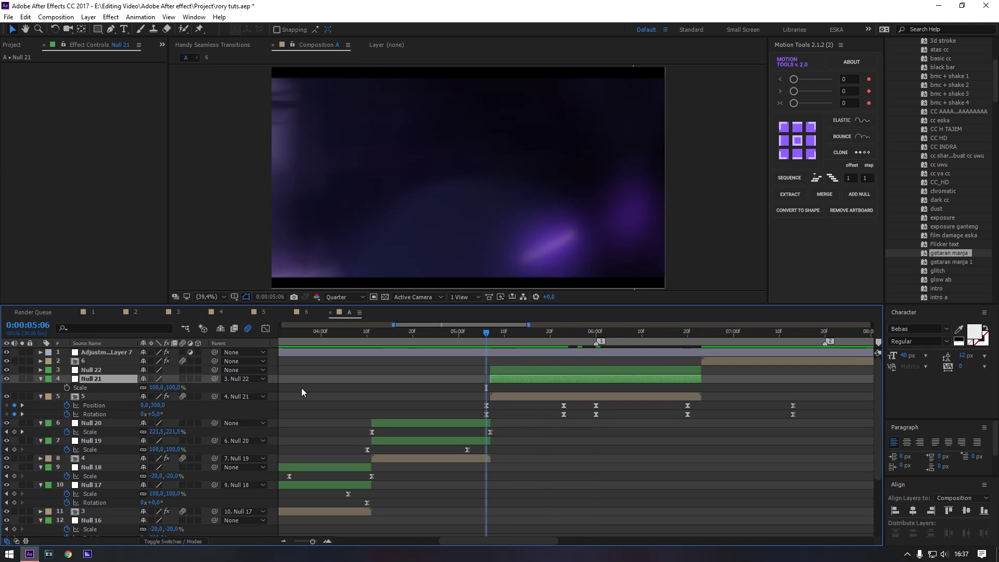
pyautogui.click(67, 388)
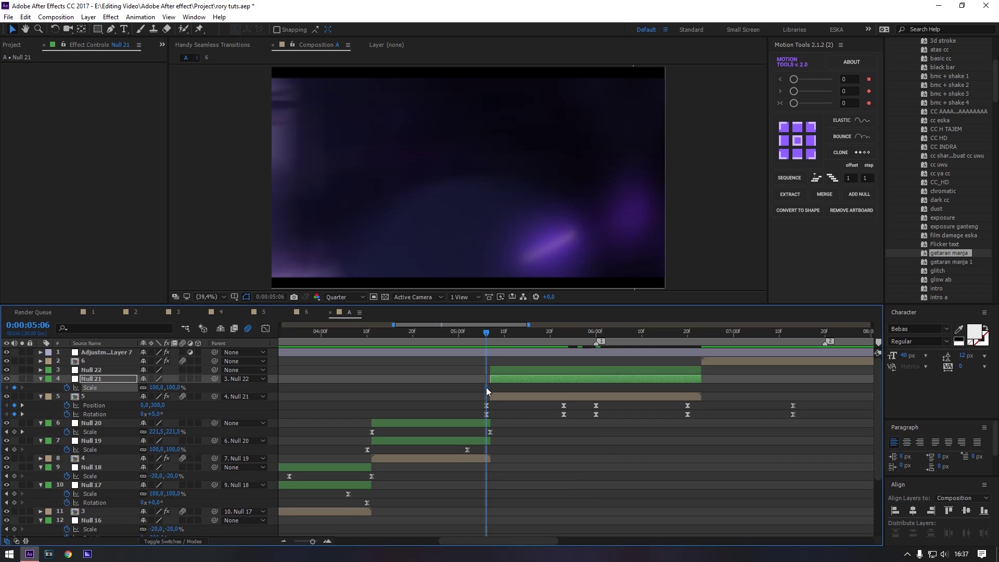
pyautogui.moveTo(487, 388); pyautogui.dragTo(588, 397)
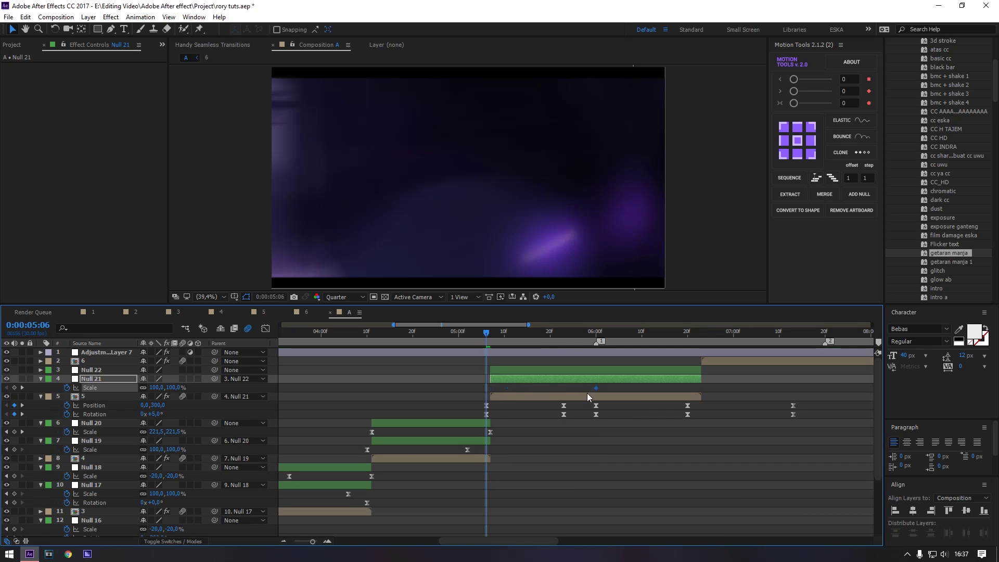
pyautogui.click(172, 388)
pyautogui.write('-20')
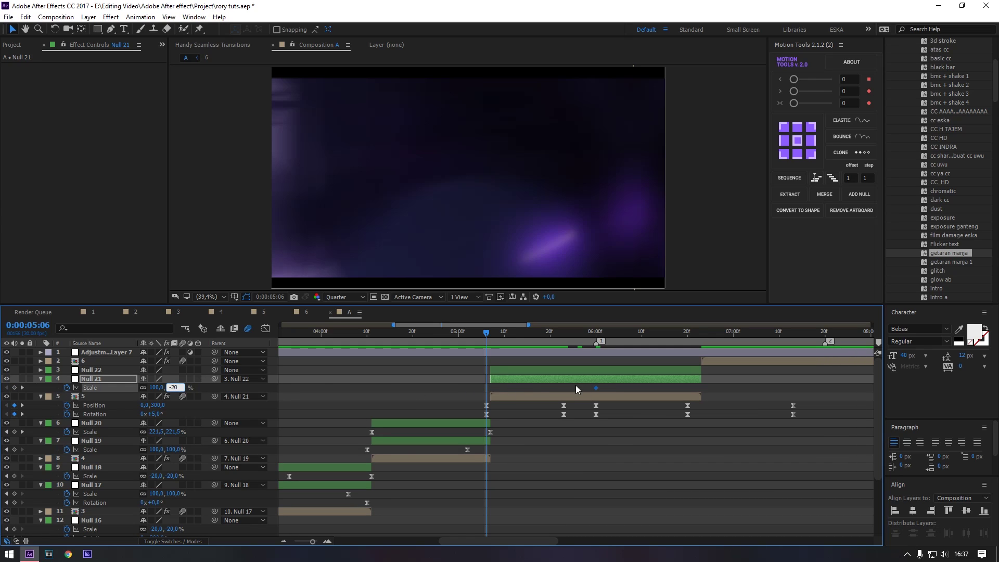
pyautogui.press('Return')
pyautogui.press('pagedown')
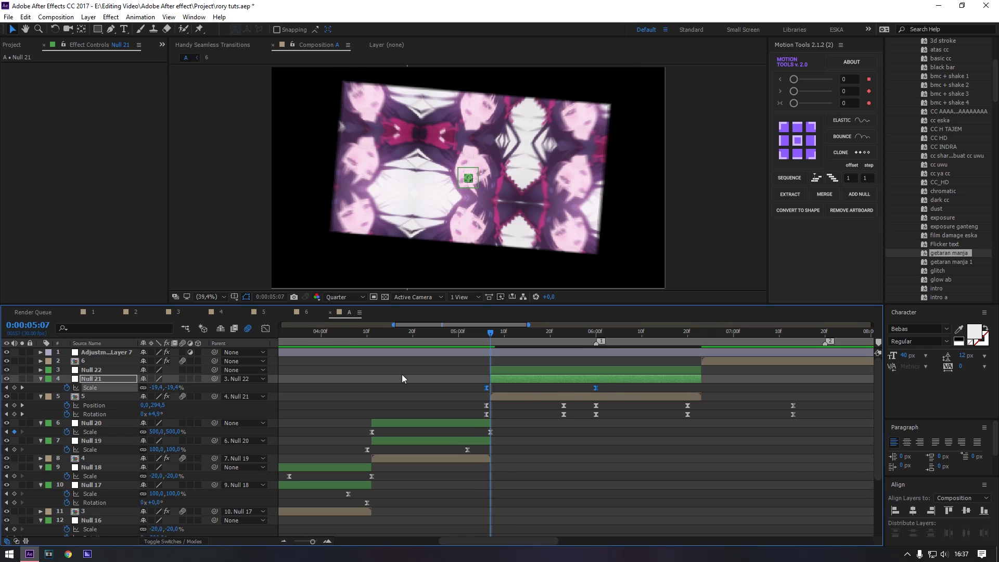
# Reshape Null 21's scale curve to rise steeply from -20% and ease slowly into 100%
pyautogui.click(265, 328)
pyautogui.moveTo(582, 453); pyautogui.dragTo(434, 528)
pyautogui.moveTo(560, 362); pyautogui.dragTo(479, 363)
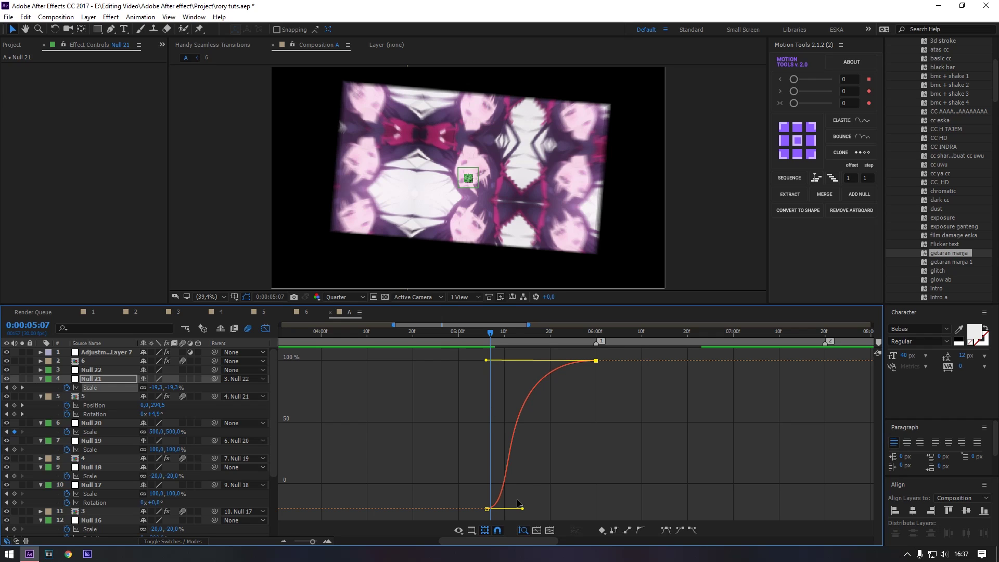
pyautogui.moveTo(518, 504); pyautogui.dragTo(442, 413)
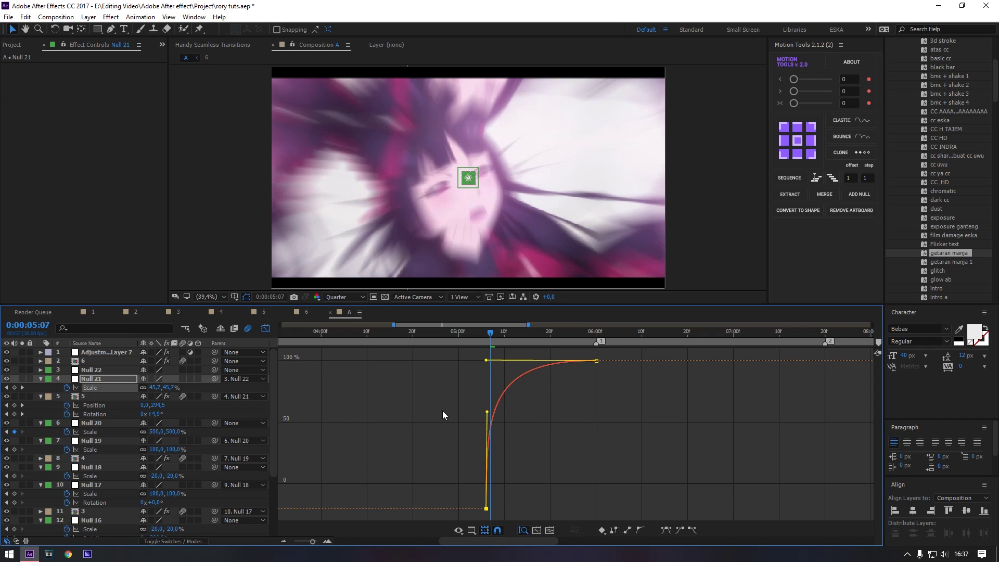
pyautogui.click(265, 328)
# At 0:00:06:00, move Null 21's anchor point beyond the frame's right edge to about 1724, 80, and fit the composition view
pyautogui.click(595, 342)
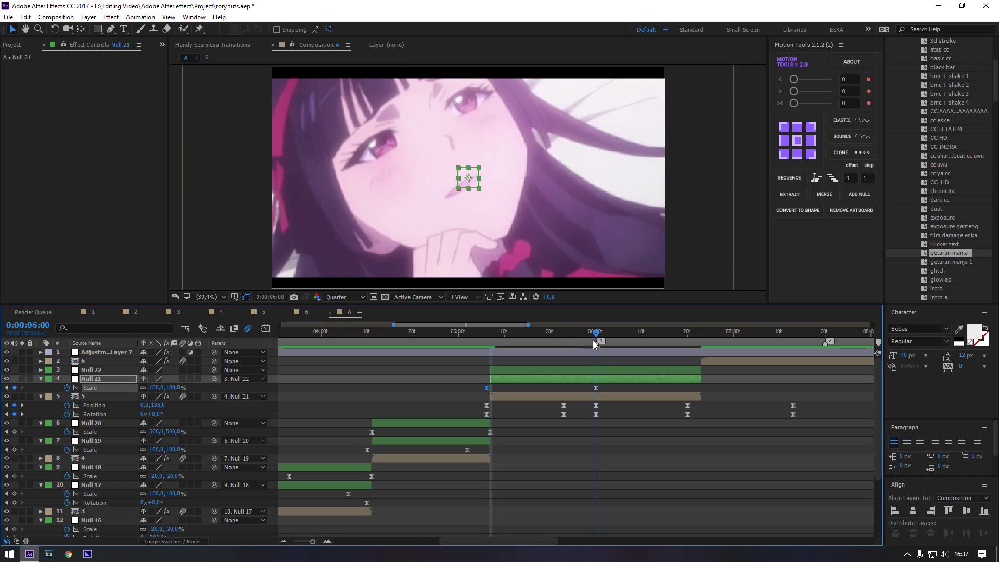
pyautogui.click(600, 378)
pyautogui.press('y')
pyautogui.scroll(-3, 454, 238)
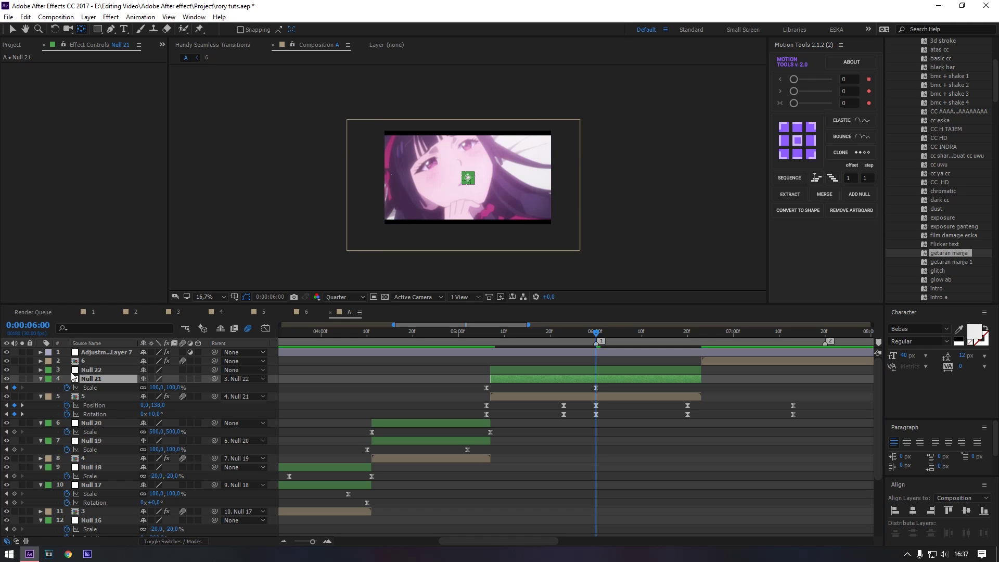
pyautogui.doubleClick(42, 379)
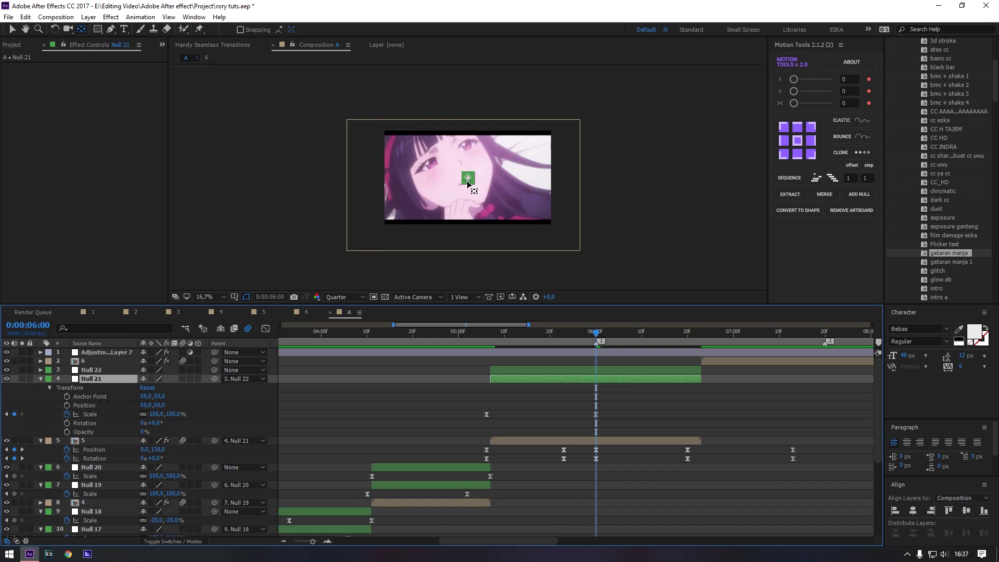
pyautogui.moveTo(468, 183); pyautogui.dragTo(563, 179)
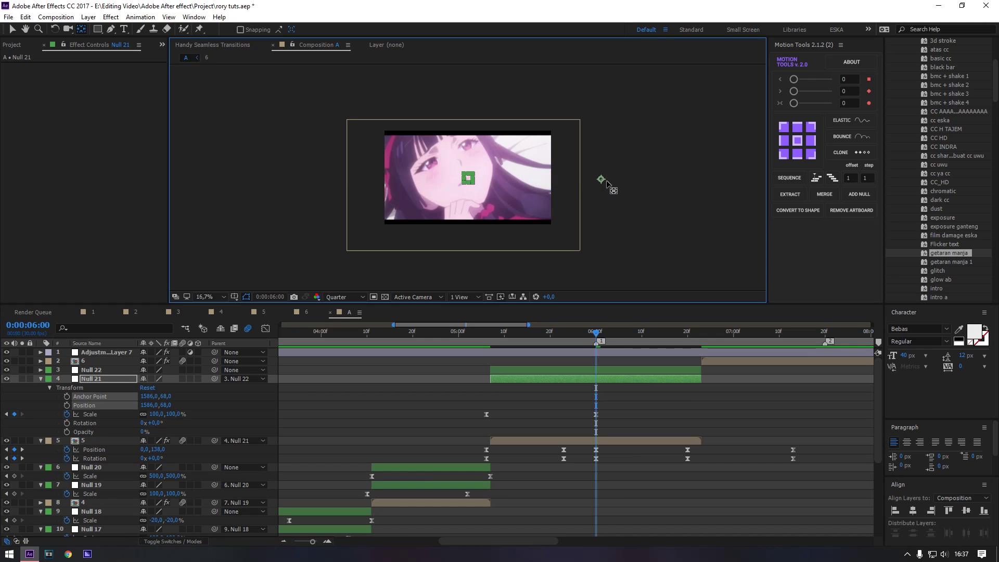
pyautogui.moveTo(607, 180); pyautogui.dragTo(613, 180)
pyautogui.click(41, 378)
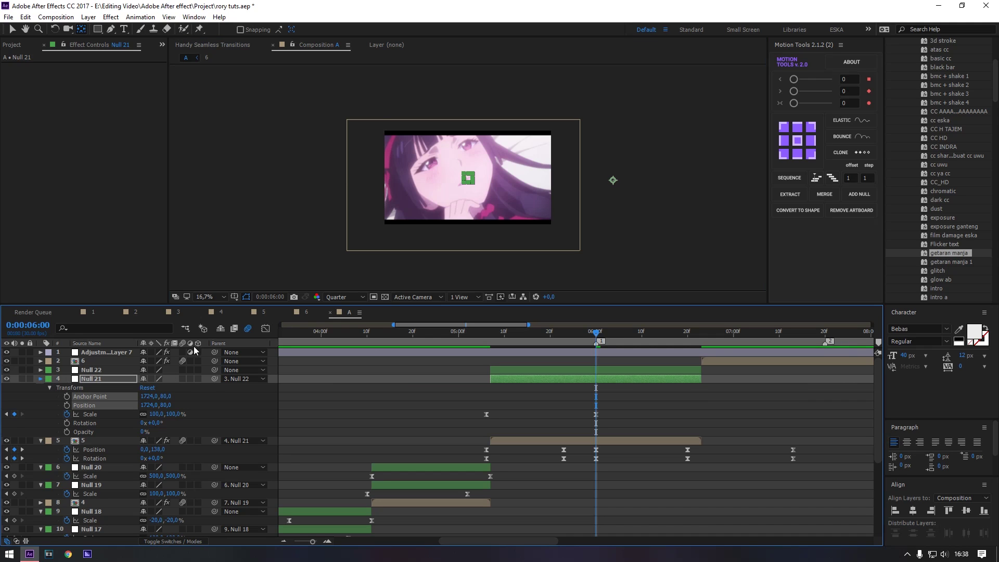
pyautogui.click(211, 297)
pyautogui.click(217, 321)
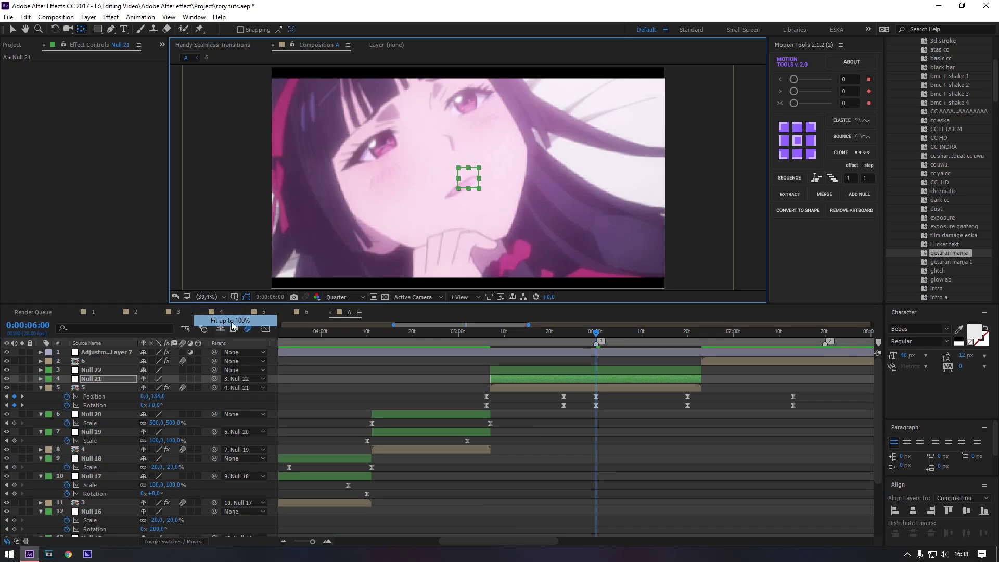
# Show Null 21's scale keyframes, collapse clip 5's properties and preview the transition from 0:00:05:04
pyautogui.press('s')
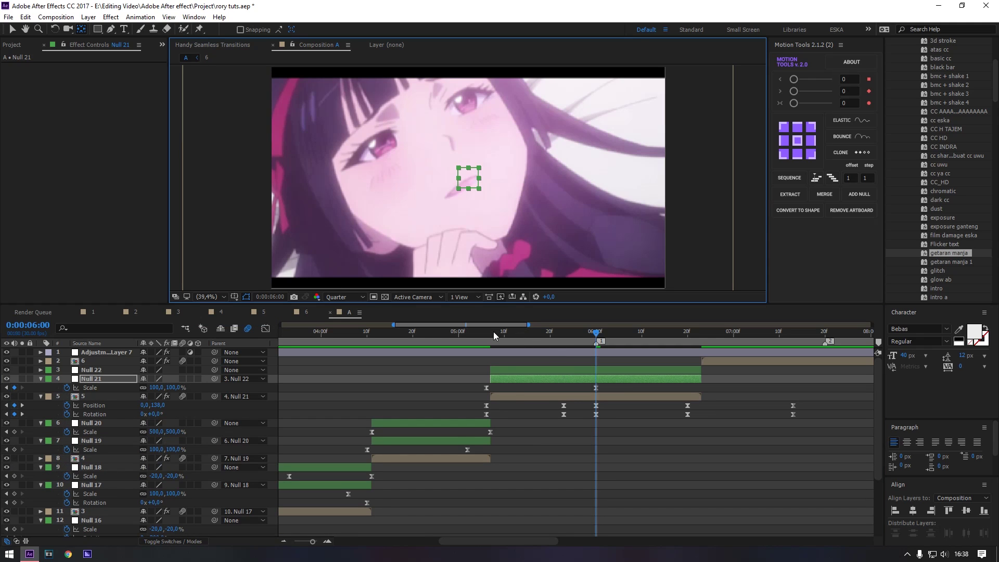
pyautogui.click(523, 399)
pyautogui.press('u')
pyautogui.click(477, 332)
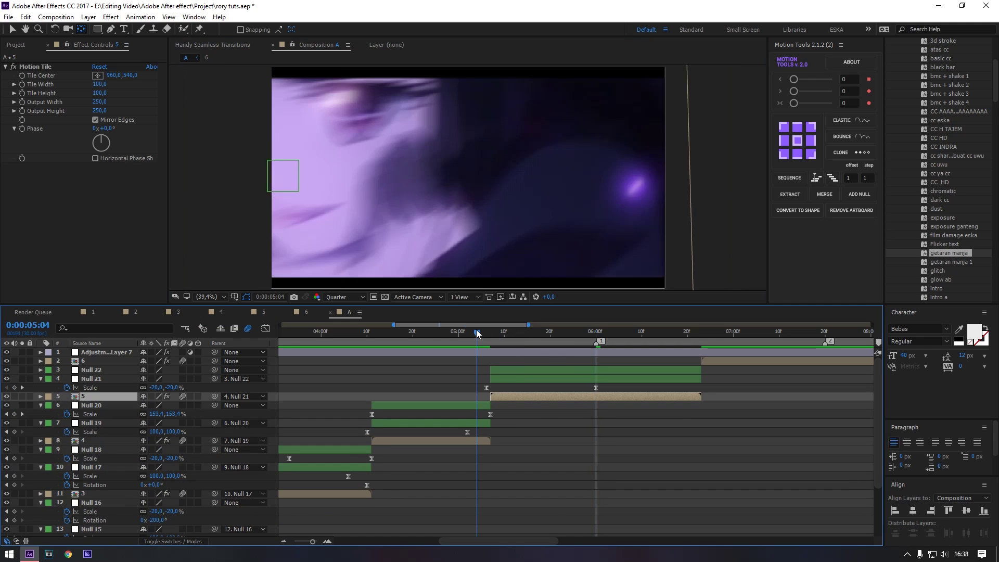
pyautogui.press('space')
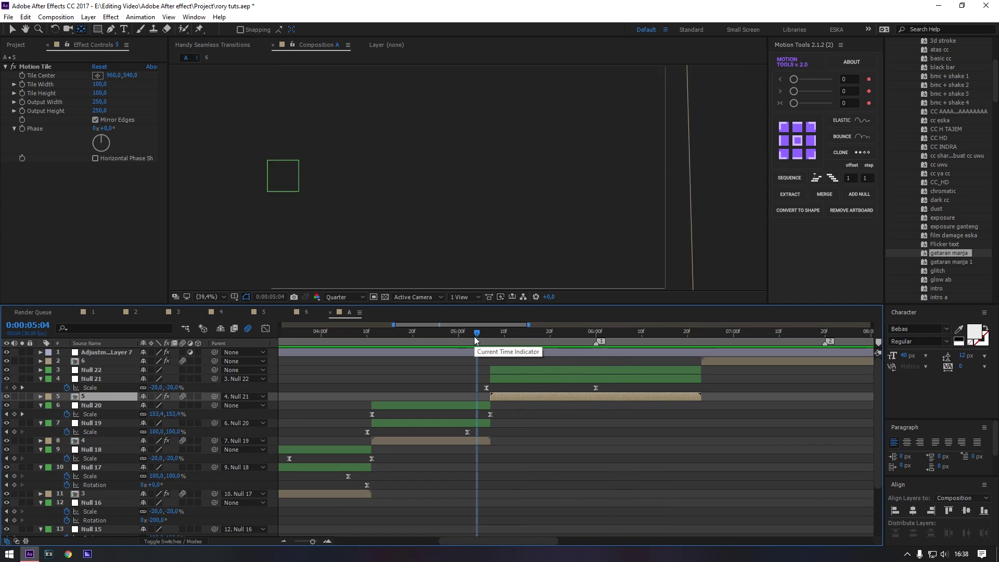
# Preview the transition from clip 4 into clip 5, starting from 0:00:04:29 and 0:00:05:01
pyautogui.click(455, 336)
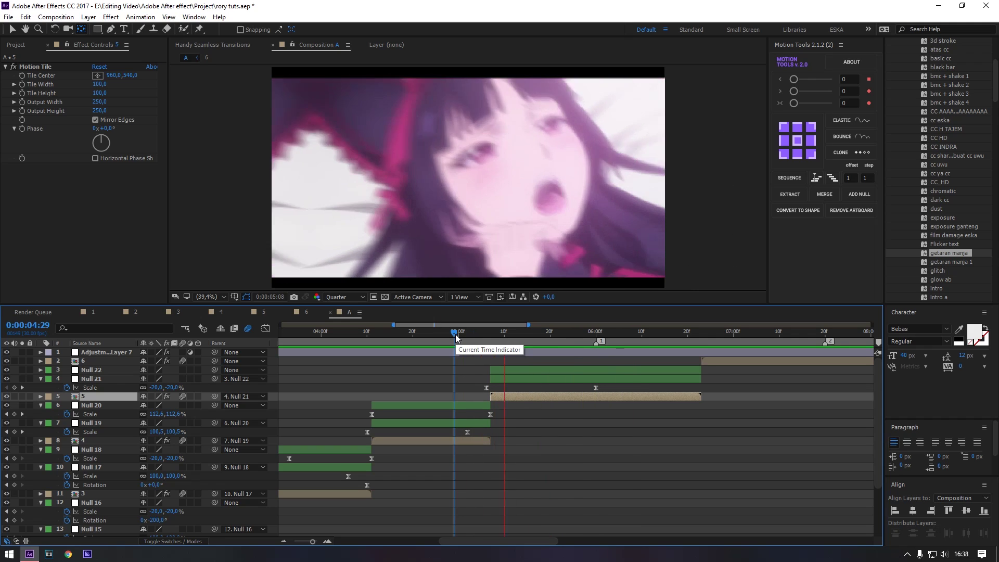
pyautogui.click(564, 331)
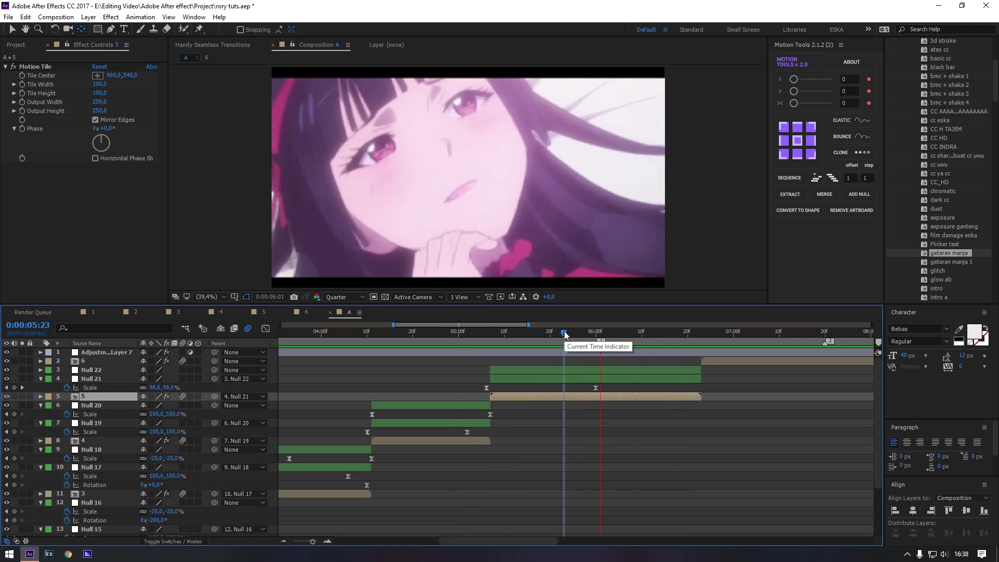
pyautogui.click(513, 331)
pyautogui.click(462, 332)
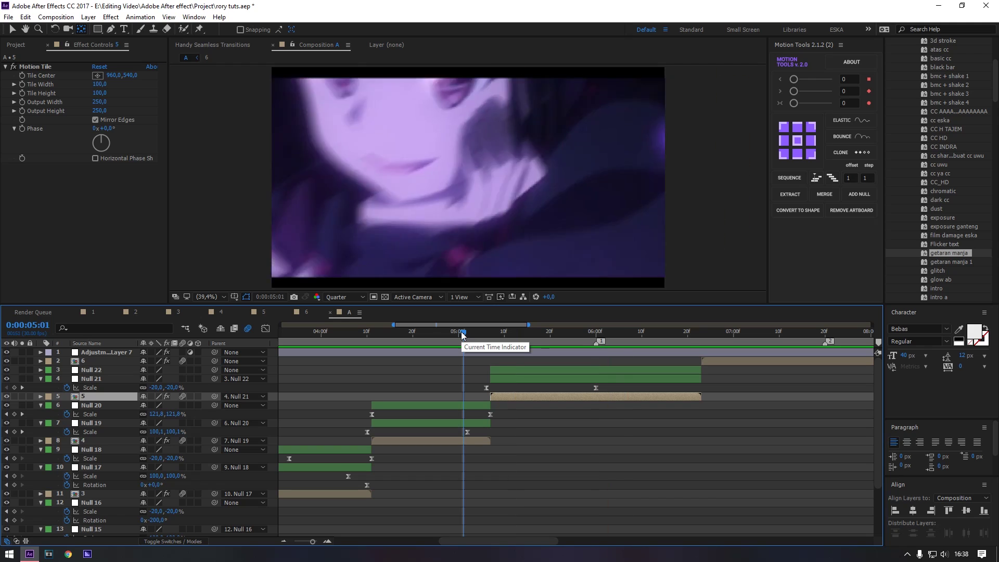
pyautogui.click(587, 332)
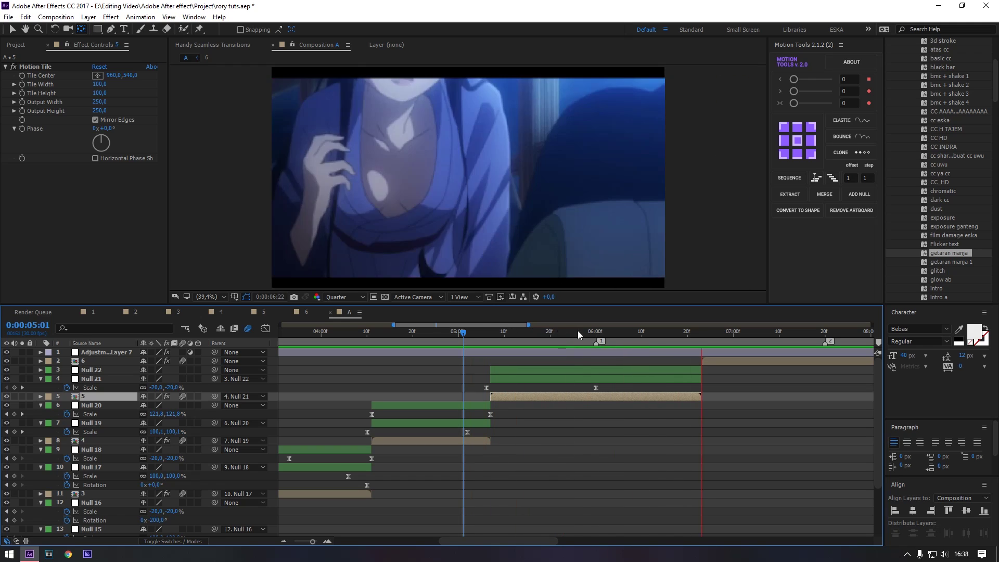
# Keyframe Null 22's scale at 100% at 0:00:05:29 and -20% at 0:00:06:23, with Easy Ease
pyautogui.click(591, 331)
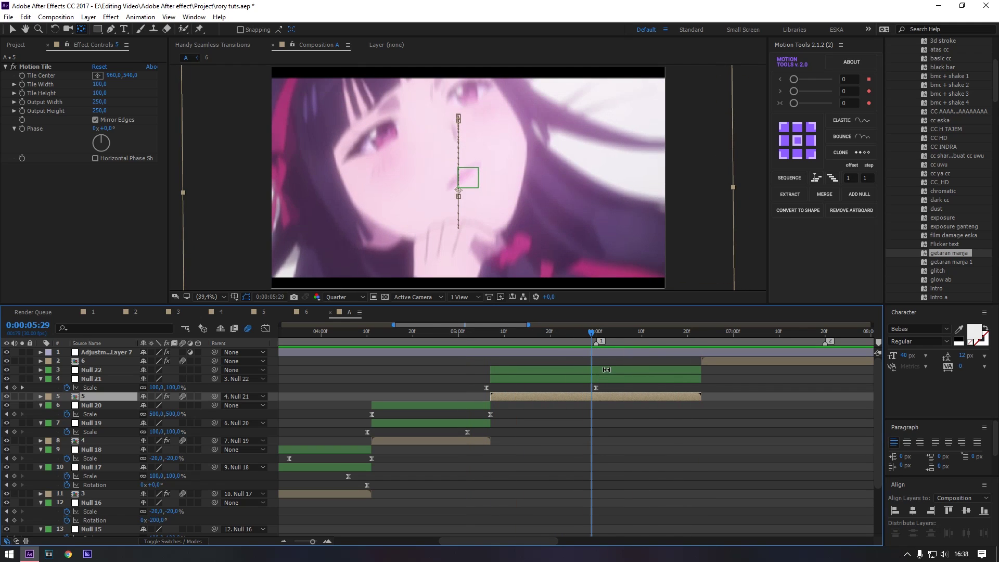
pyautogui.click(606, 369)
pyautogui.press('s')
pyautogui.click(67, 379)
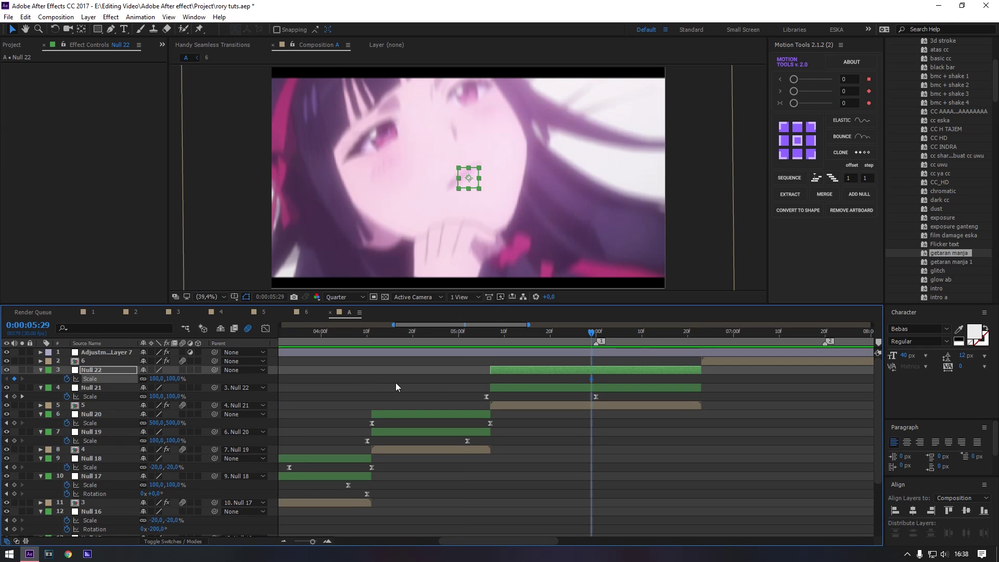
pyautogui.click(703, 332)
pyautogui.click(175, 378)
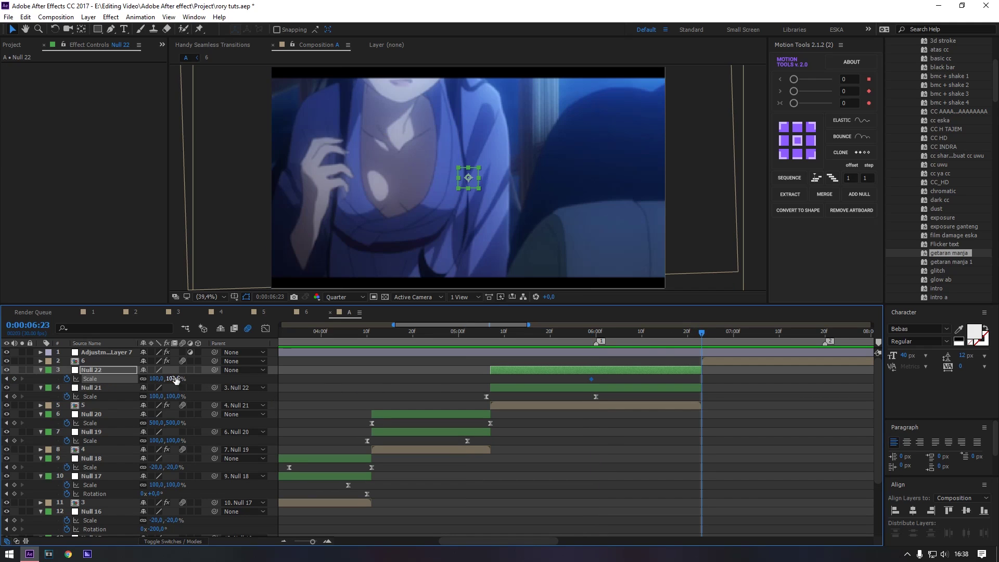
pyautogui.write('-20')
pyautogui.click(726, 378)
pyautogui.moveTo(730, 377); pyautogui.dragTo(569, 380)
pyautogui.press('F9')
# Reshape Null 22's scale curve to rise slightly above 100% and drop steeply to -20% at the end
pyautogui.press('pageup')
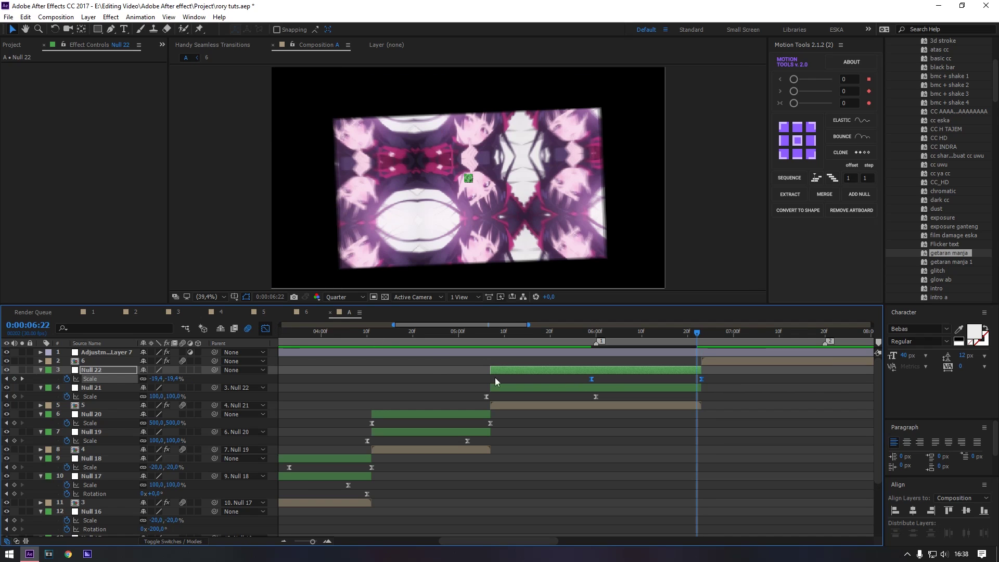
pyautogui.click(266, 328)
pyautogui.moveTo(630, 538); pyautogui.dragTo(526, 535)
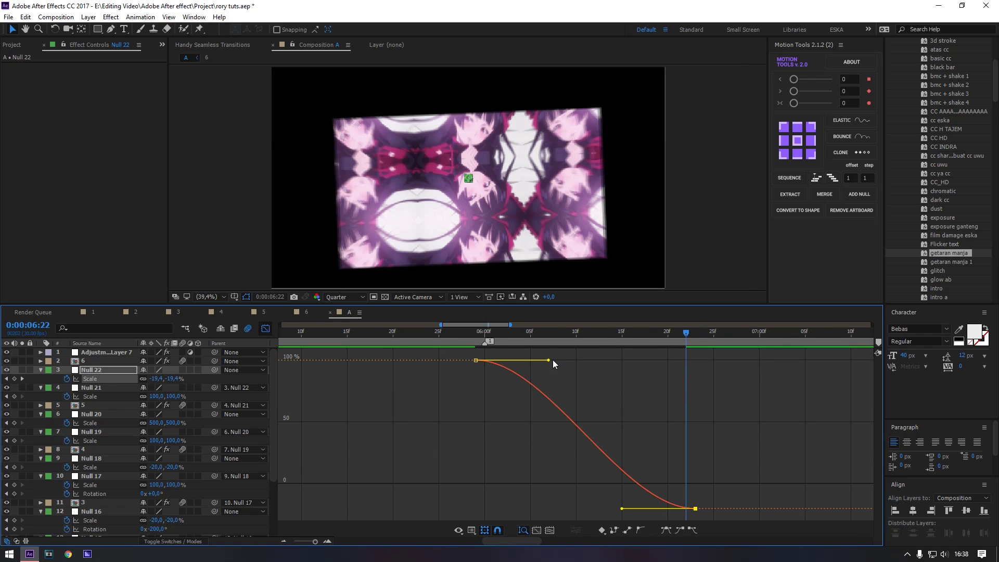
pyautogui.moveTo(551, 360); pyautogui.dragTo(689, 339)
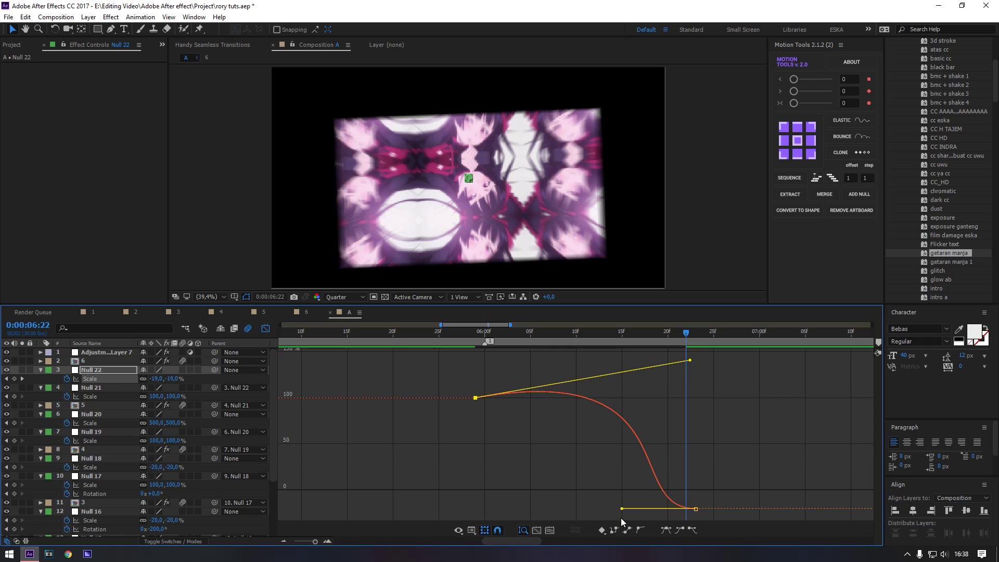
pyautogui.moveTo(622, 509); pyautogui.dragTo(692, 433)
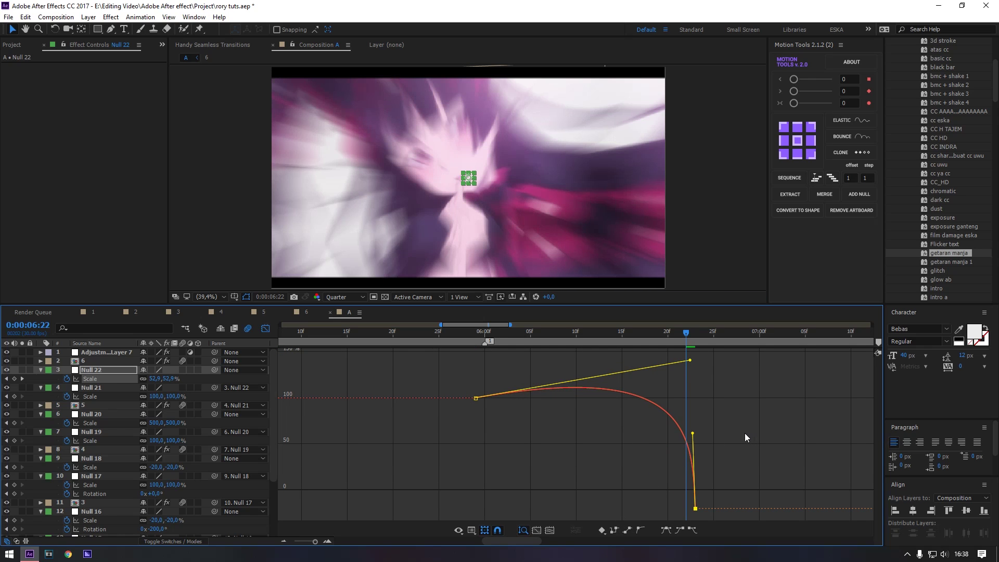
# Preview Null 22's scale animation around 0:00:05:23 to 0:00:06:23, and close the graph editor
pyautogui.click(476, 333)
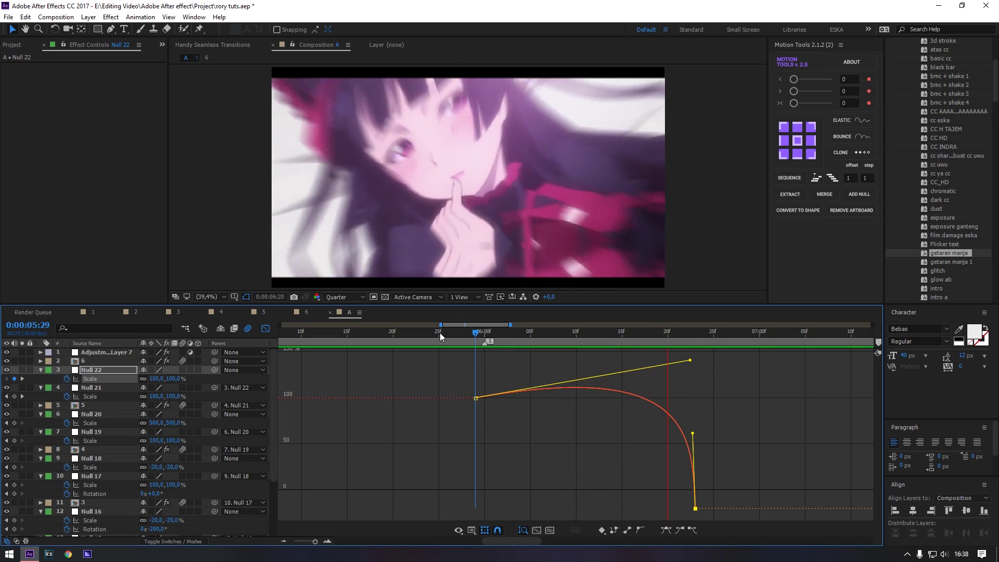
pyautogui.click(439, 332)
pyautogui.click(421, 333)
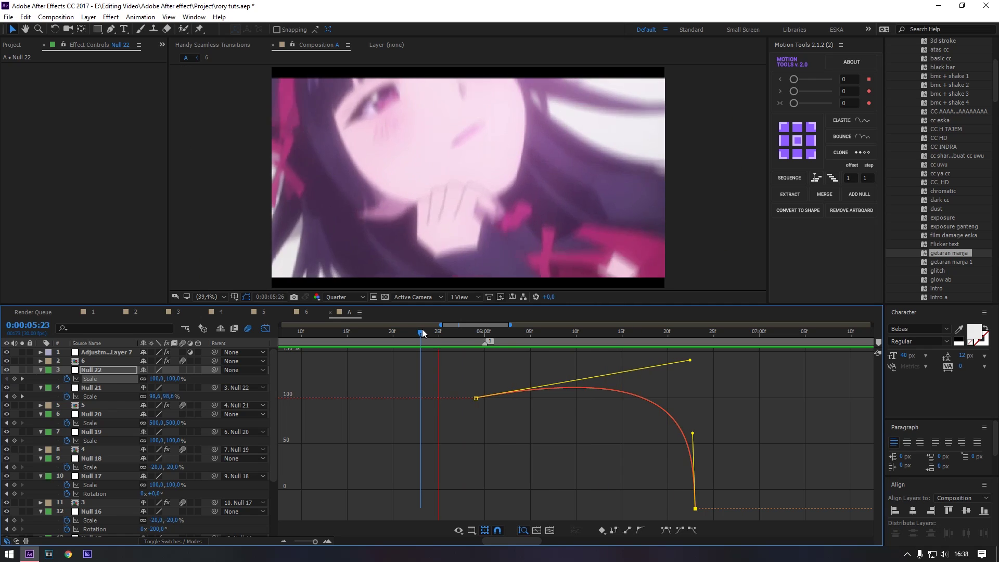
pyautogui.click(501, 333)
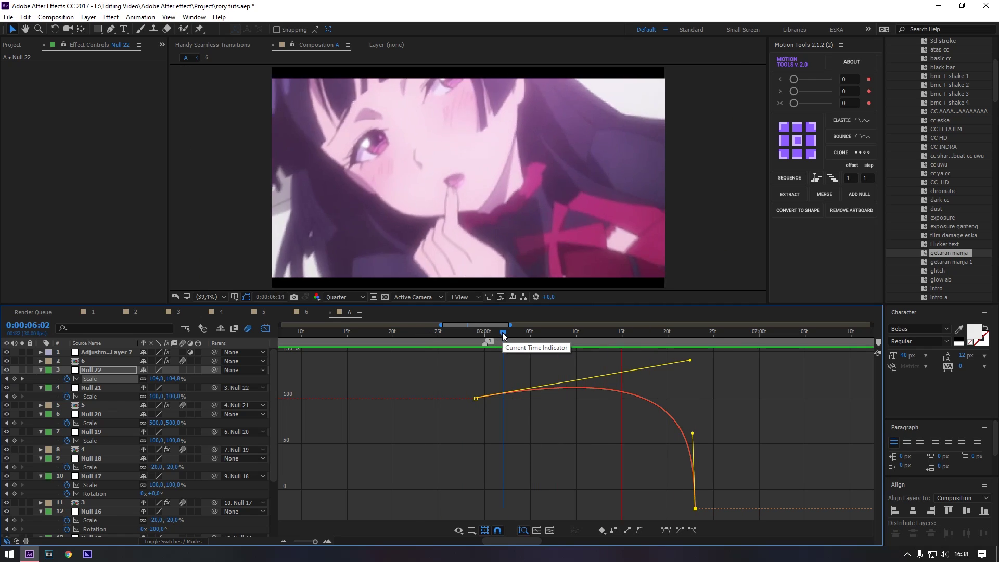
pyautogui.click(265, 328)
# At 0:00:06:23, add two nulls over clip 6, parenting the clip to the first null and that null to the second
pyautogui.click(535, 332)
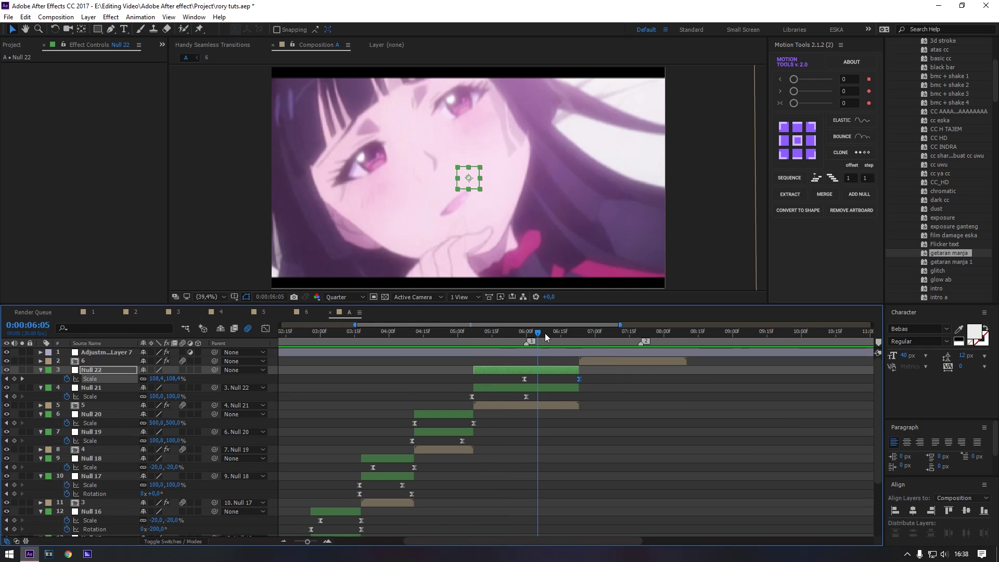
pyautogui.click(580, 335)
pyautogui.click(589, 359)
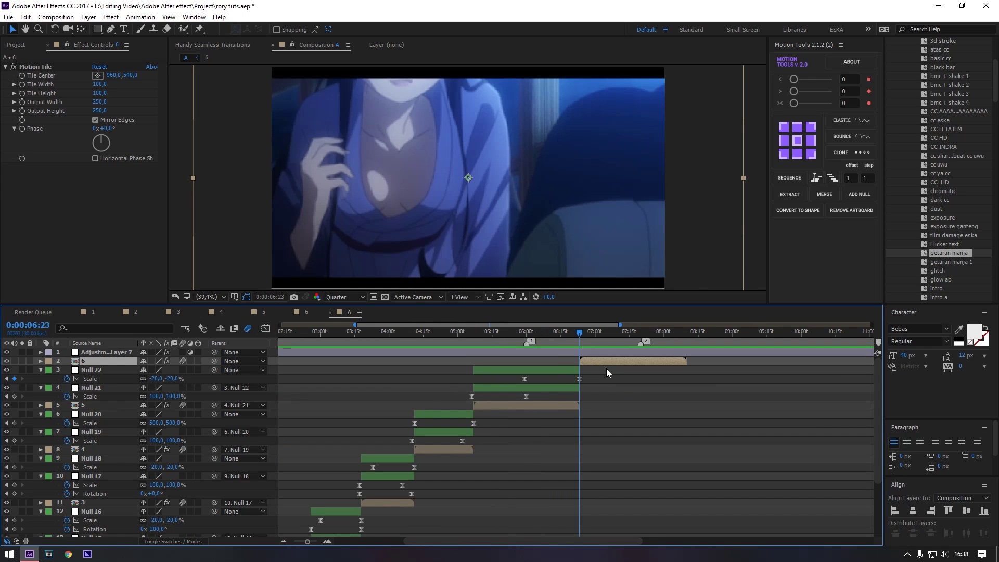
pyautogui.click(859, 195)
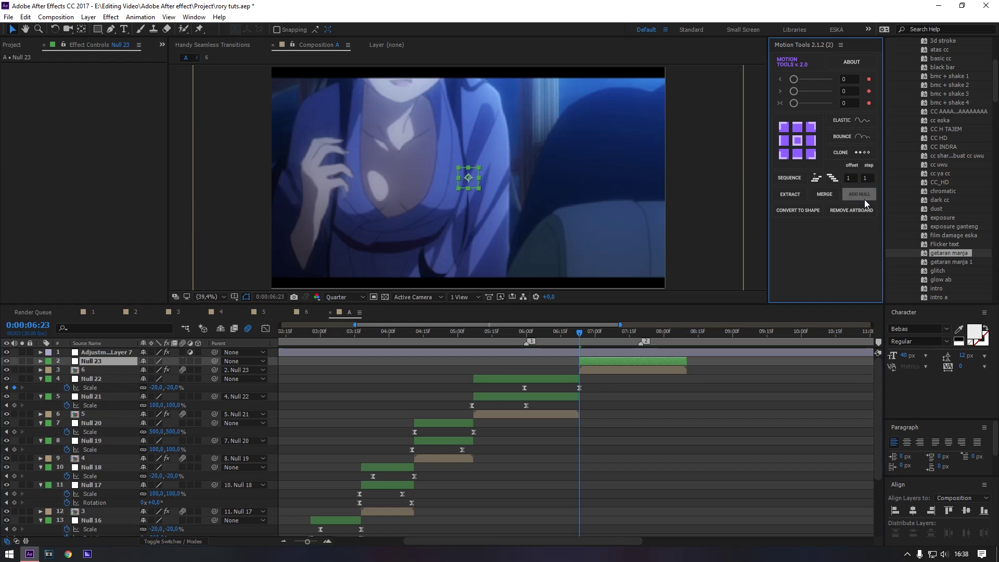
pyautogui.click(909, 555)
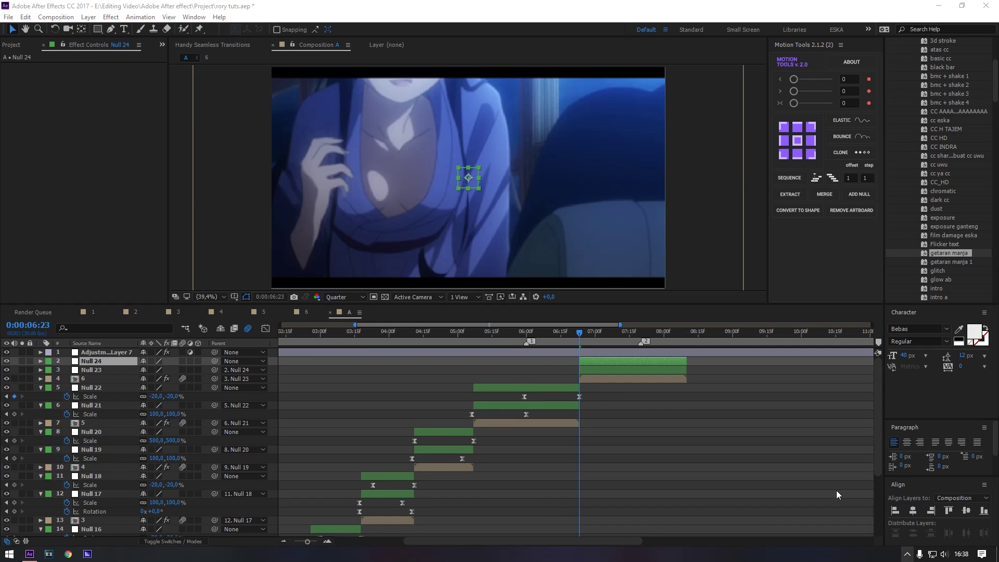
# Shift clip 6's position and rotation keyframes one frame earlier to start at 0:00:06:22, preview the shake and collapse its properties
pyautogui.click(594, 378)
pyautogui.press('u')
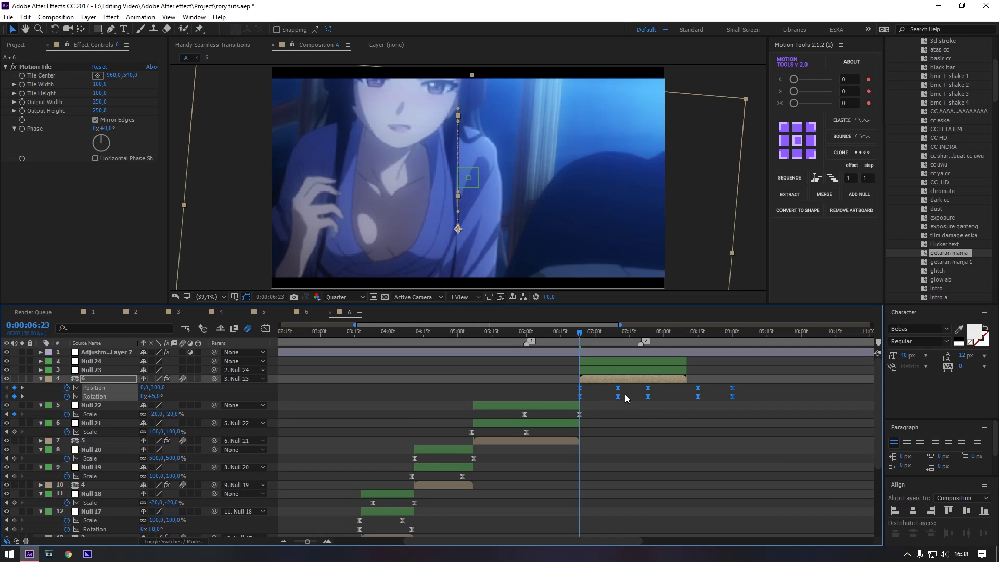
pyautogui.scroll(2, 619, 393)
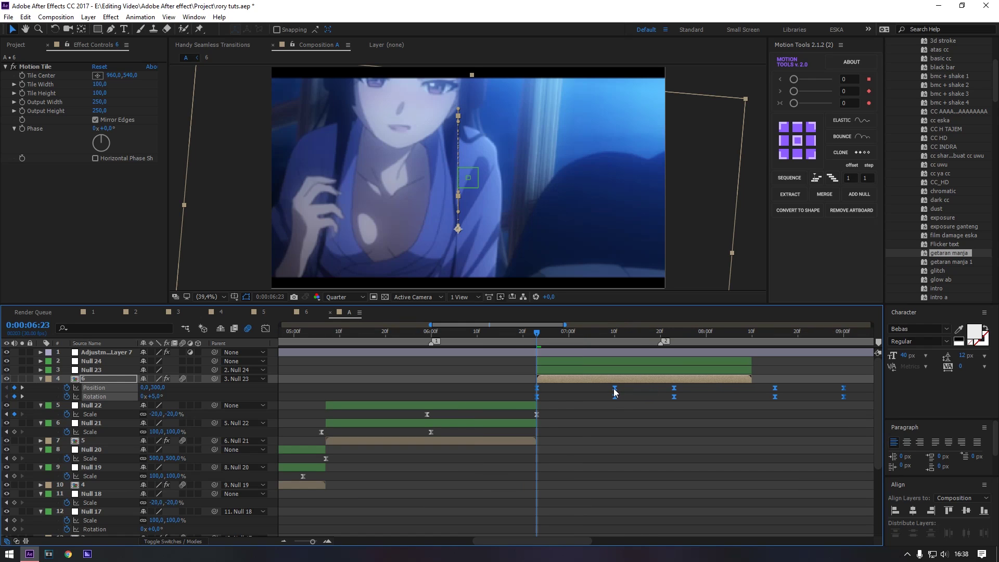
pyautogui.click(588, 390)
pyautogui.press('space')
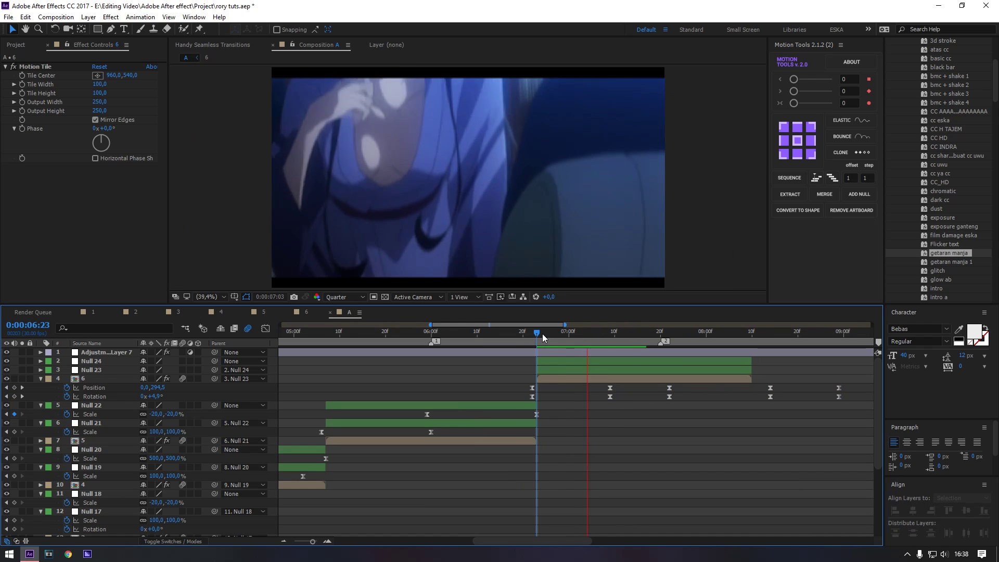
pyautogui.click(633, 333)
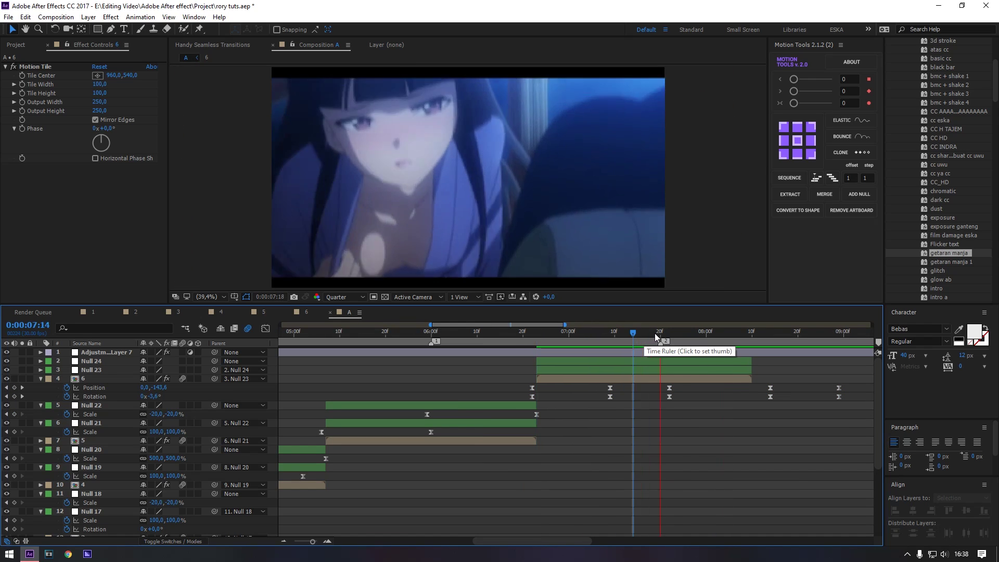
pyautogui.click(533, 332)
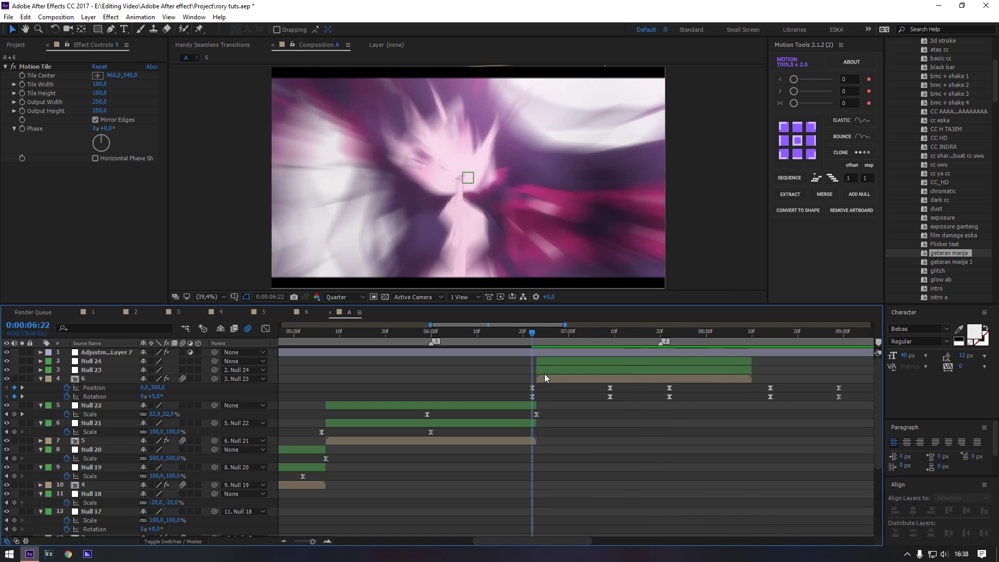
pyautogui.click(544, 372)
pyautogui.click(548, 378)
pyautogui.press('u')
# Keyframe Null 23's scale at 500% at 0:00:06:22 and 100% at 0:00:07:20, with Easy Ease
pyautogui.click(551, 368)
pyautogui.press('s')
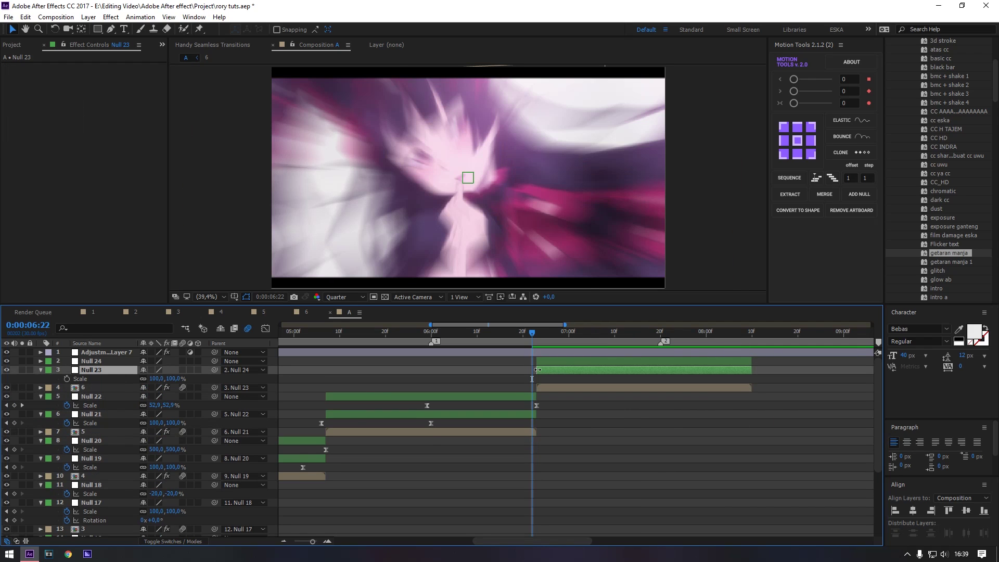
pyautogui.click(66, 379)
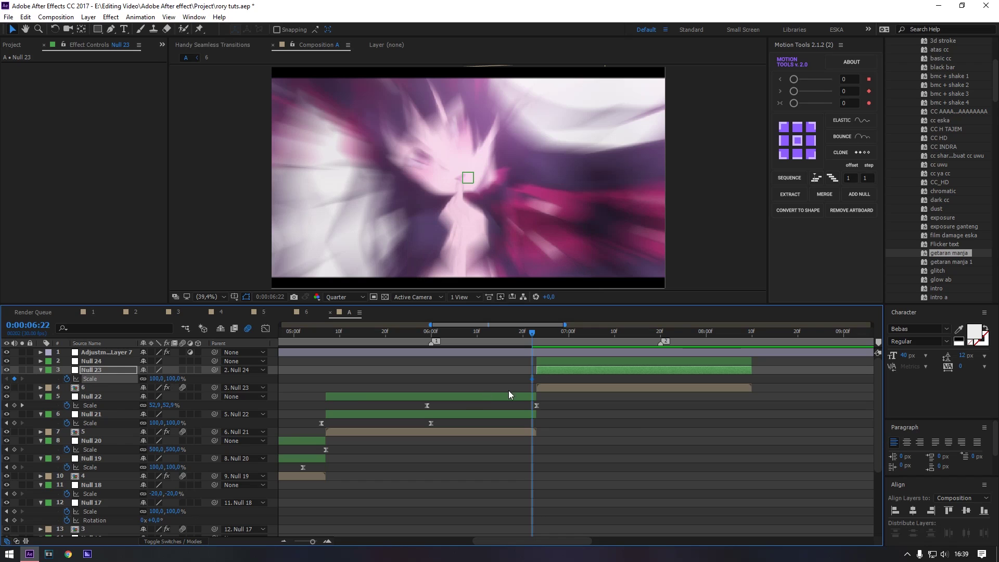
pyautogui.moveTo(532, 379); pyautogui.dragTo(573, 379)
pyautogui.moveTo(649, 379); pyautogui.dragTo(663, 379)
pyautogui.write('0')
pyautogui.click(385, 387)
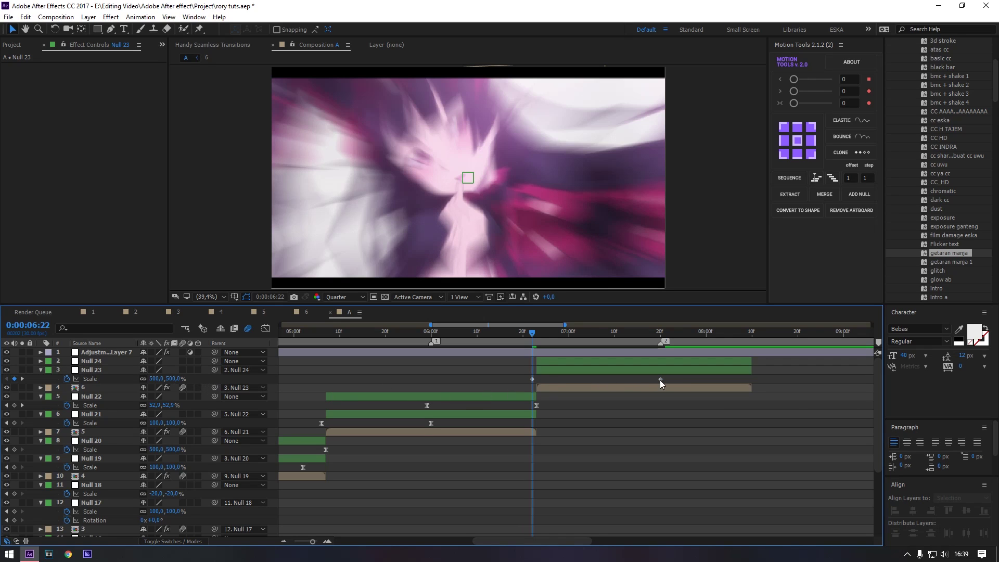
pyautogui.moveTo(671, 376); pyautogui.dragTo(519, 382)
pyautogui.press('F9')
# Reshape Null 23's scale curve to drop steeply from 500% and ease slowly into 100%
pyautogui.press('pagedown')
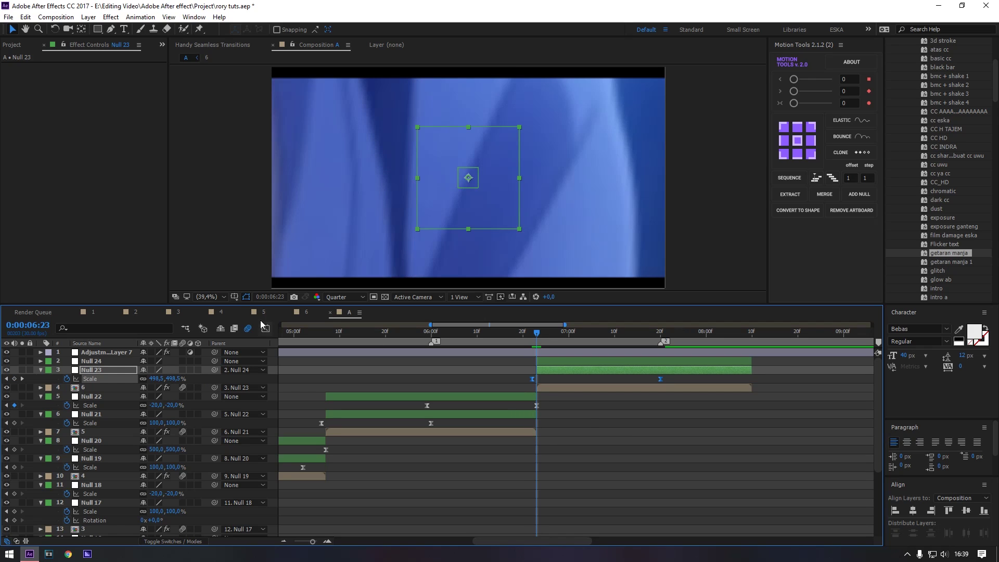
pyautogui.click(265, 328)
pyautogui.moveTo(745, 448); pyautogui.dragTo(513, 504)
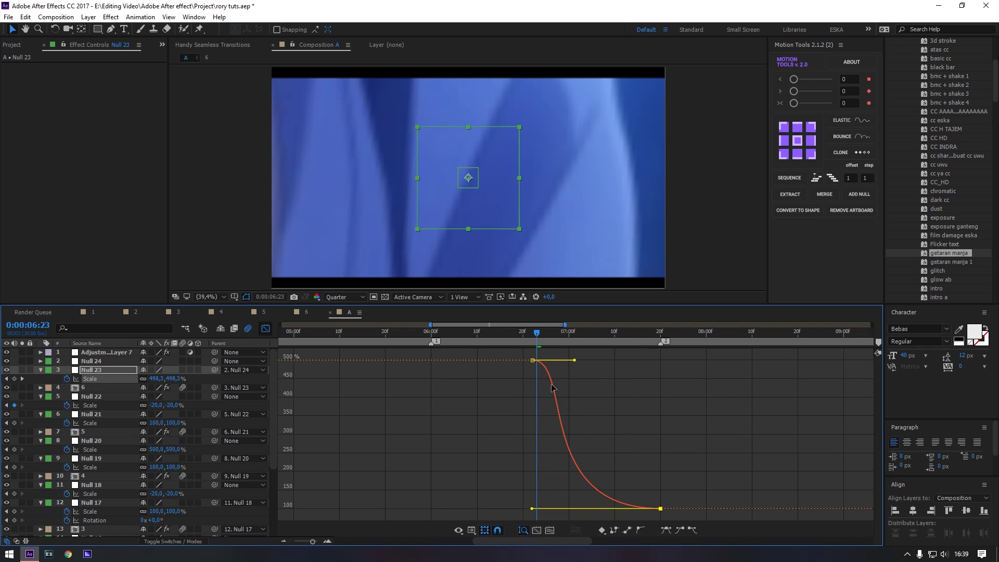
pyautogui.moveTo(575, 360); pyautogui.dragTo(533, 504)
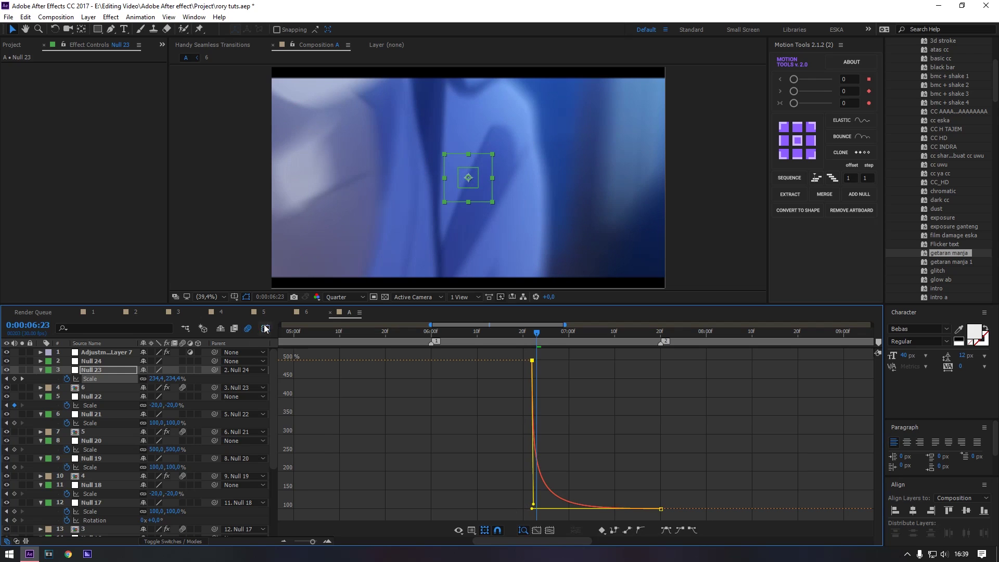
pyautogui.click(264, 328)
# Preview the zoom transition from clip 5 into clip 6
pyautogui.press('space')
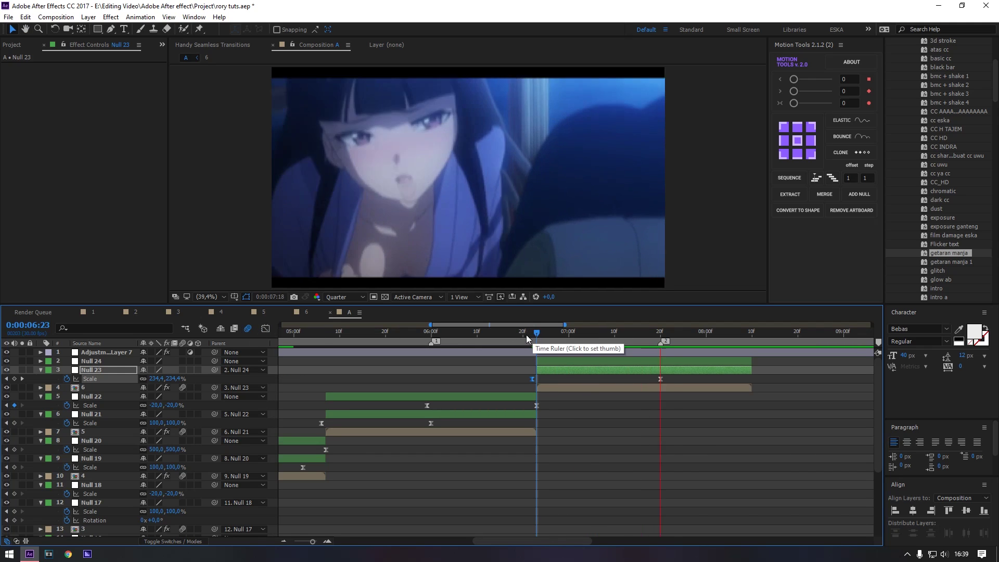
pyautogui.click(526, 335)
pyautogui.press('space')
pyautogui.press('-')
pyautogui.press('-')
pyautogui.click(526, 335)
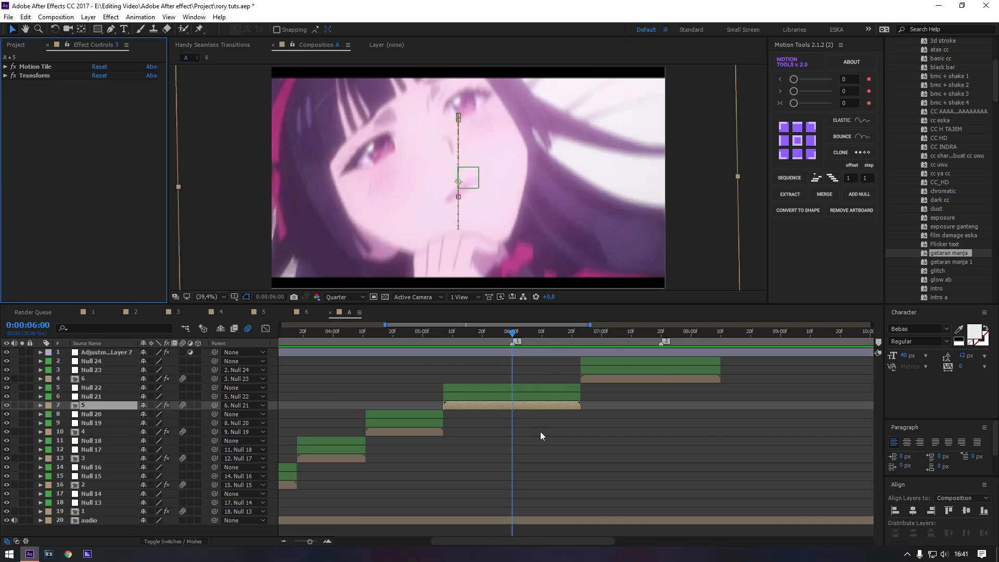
# Split clip 5 at 0:00:06:00 and add another Transform effect to its second part
pyautogui.hotkey('ctrl', 'shift', 'd')
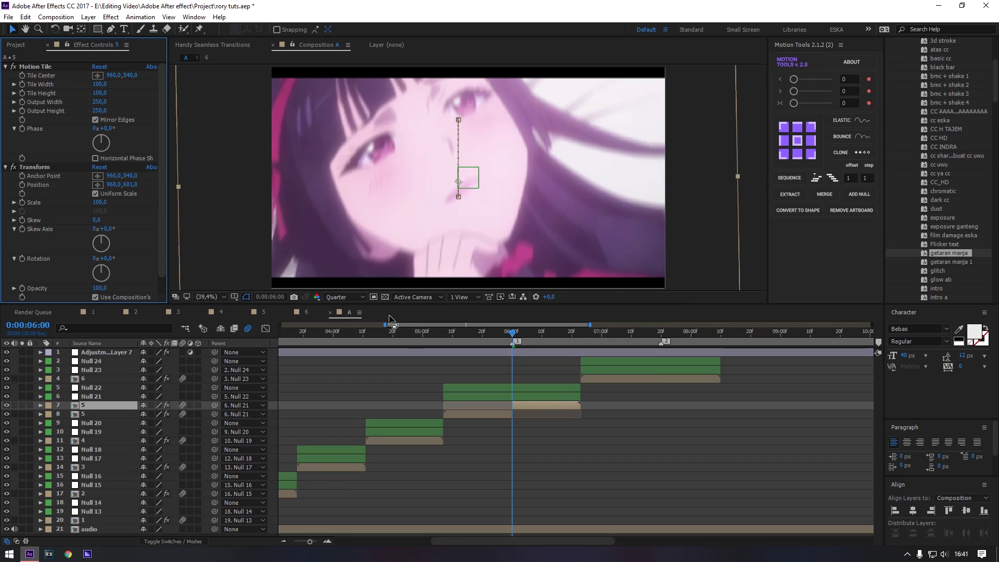
pyautogui.click(6, 168)
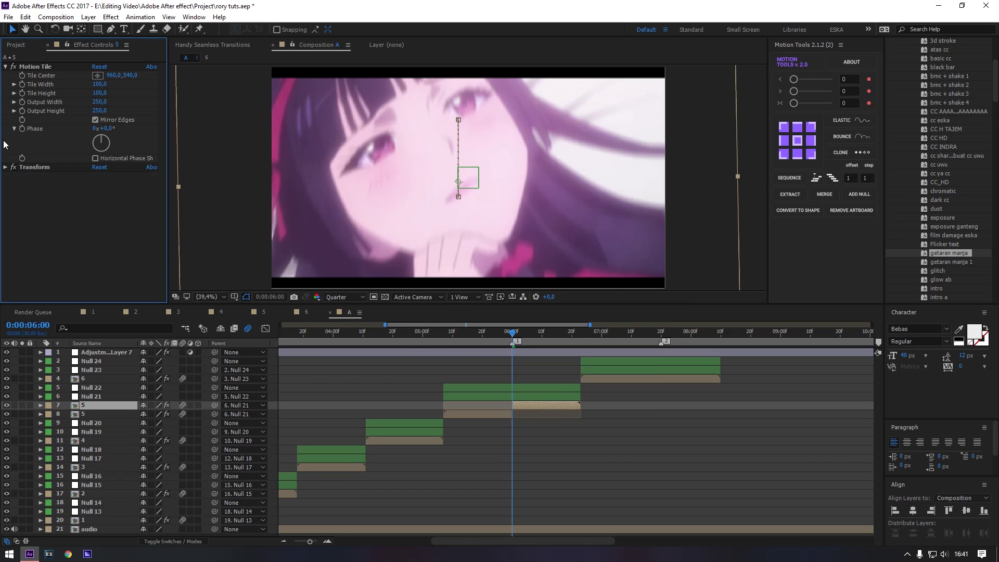
pyautogui.click(6, 66)
pyautogui.click(552, 405)
pyautogui.hotkey('ctrl', 'space')
pyautogui.press('Return')
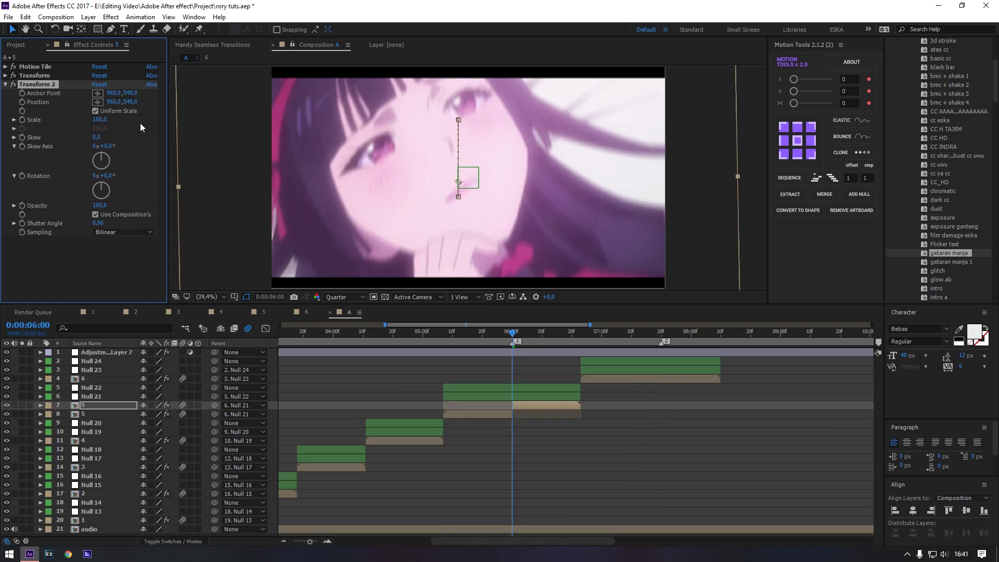
# Keyframe Transform 2's position on clip 5's second part from 1085, 540 at 0:00:06:00 to 960, 540 at 0:00:06:13, with a middle keyframe and Easy Ease
pyautogui.click(22, 102)
pyautogui.press('u')
pyautogui.press('=')
pyautogui.moveTo(119, 102); pyautogui.dragTo(167, 102)
pyautogui.click(539, 331)
pyautogui.click(581, 331)
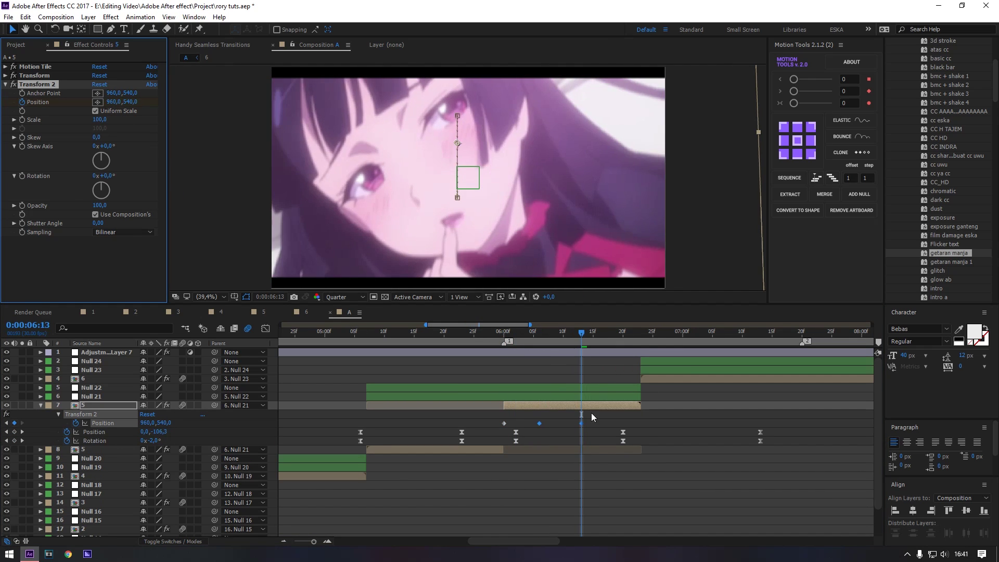
pyautogui.moveTo(591, 413); pyautogui.dragTo(497, 427)
pyautogui.press('F9')
# Delay clip 5's last Transform 2 position keyframe to about 0:00:06:16 and preview the horizontal move
pyautogui.click(444, 331)
pyautogui.press('space')
pyautogui.click(503, 331)
pyautogui.moveTo(581, 423); pyautogui.dragTo(599, 423)
pyautogui.press('space')
pyautogui.click(481, 333)
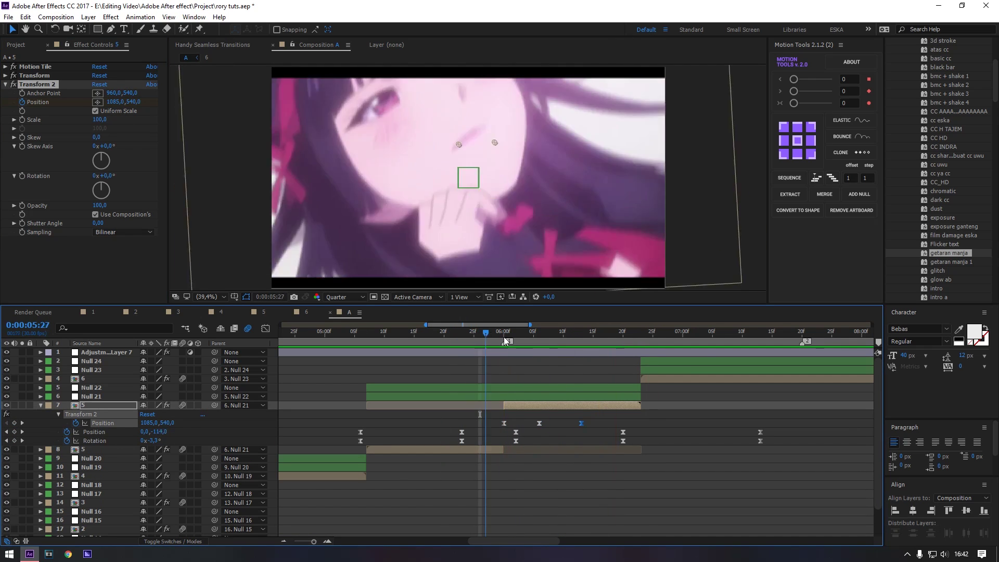
# Fine-tune clip 5's Transform 2 position to 1048, 540 at the first keyframe and 866, 540 at the middle one, and preview it
pyautogui.click(465, 333)
pyautogui.press('space')
pyautogui.click(503, 333)
pyautogui.moveTo(115, 102); pyautogui.dragTo(118, 102)
pyautogui.click(448, 333)
pyautogui.press('space')
pyautogui.press('-')
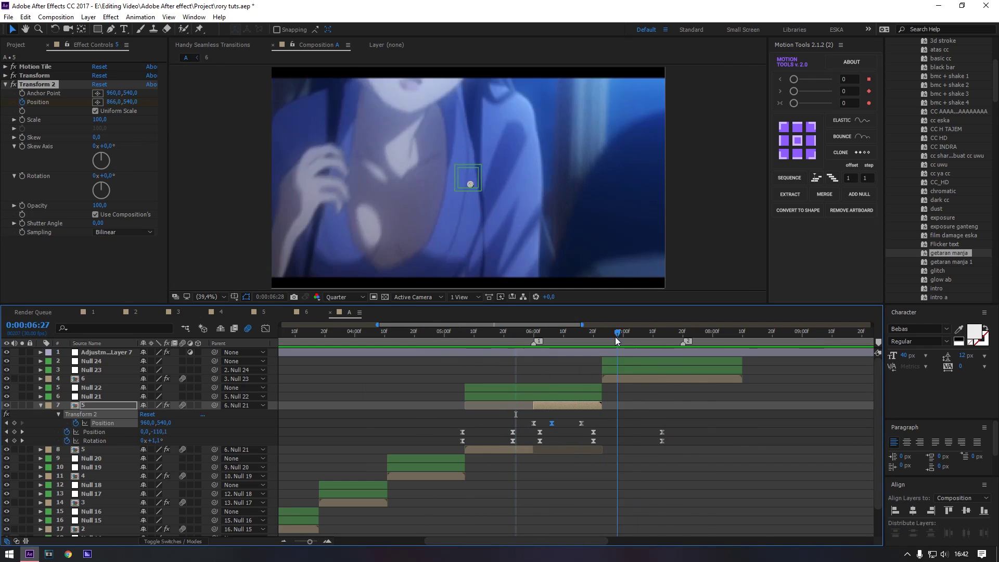
# Split clip 6 at 0:00:07:20
pyautogui.moveTo(615, 336); pyautogui.dragTo(682, 336)
pyautogui.click(687, 379)
pyautogui.hotkey('ctrl', 'shift', 'd')
# Copy the keyframed Transform 2 effect from clip 5 onto clip 6's second part and preview the move
pyautogui.click(91, 422)
pyautogui.click(690, 380)
pyautogui.click(133, 169)
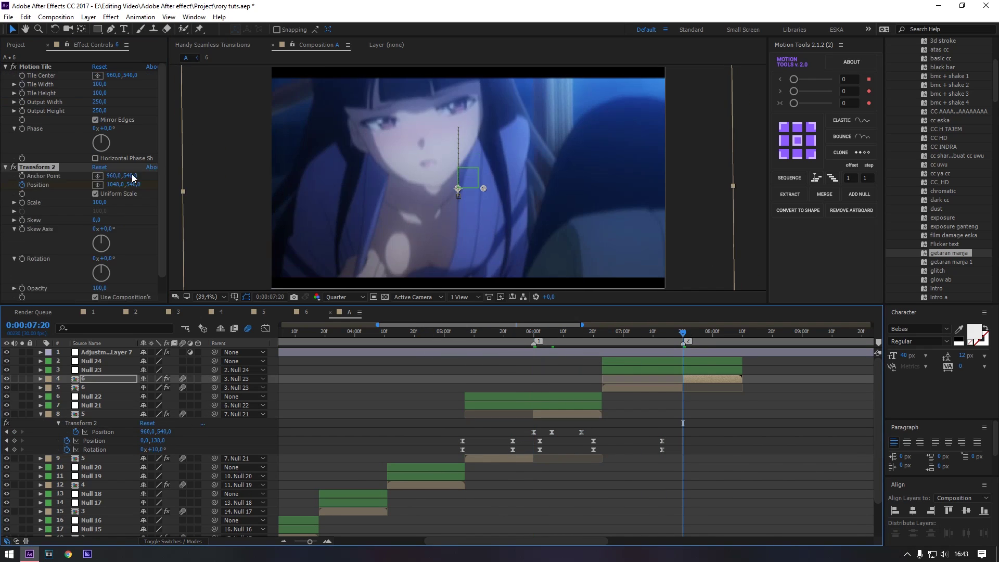
pyautogui.click(701, 378)
pyautogui.hotkey('ctrl', 'v')
pyautogui.click(605, 333)
pyautogui.press('space')
pyautogui.click(672, 334)
# Keyframe the opacity of clip 6's first part from about 0:00:06:26 down to 0% at 0:00:07:16, and preview the fade
pyautogui.click(650, 387)
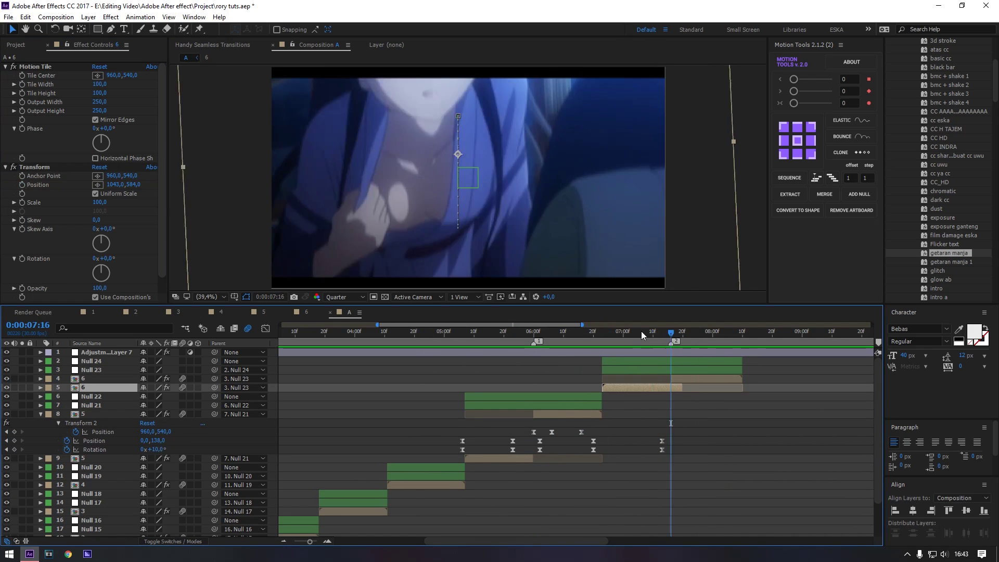
pyautogui.click(611, 333)
pyautogui.press('t')
pyautogui.click(67, 397)
pyautogui.click(667, 333)
pyautogui.moveTo(148, 396); pyautogui.dragTo(97, 397)
pyautogui.click(563, 333)
pyautogui.press('space')
# Reveal the keyframes of clip 6's second part at 0:00:07:20 and select its middle Transform 2 position keyframe
pyautogui.click(682, 333)
pyautogui.click(691, 378)
pyautogui.press('u')
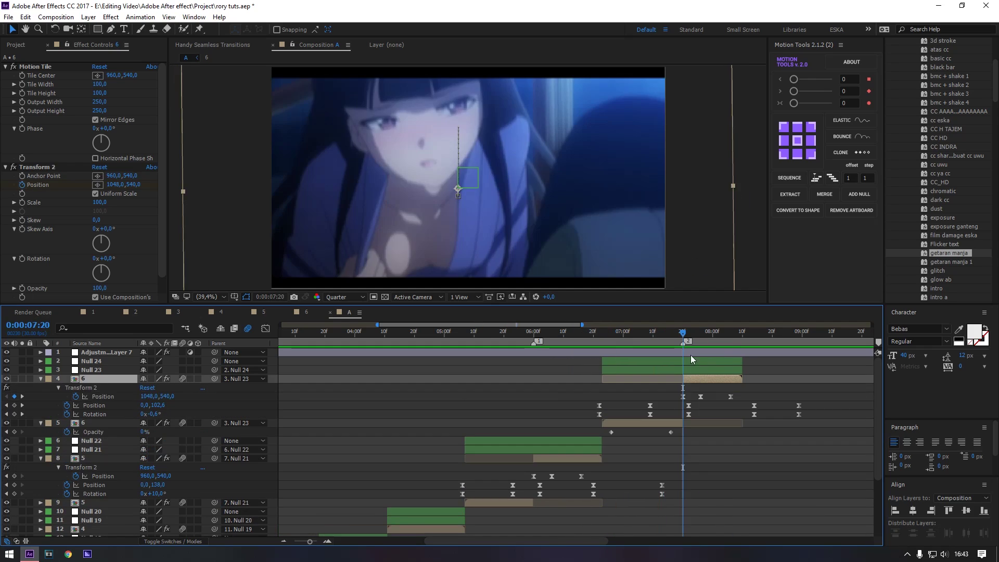
pyautogui.click(700, 396)
pyautogui.press('-')
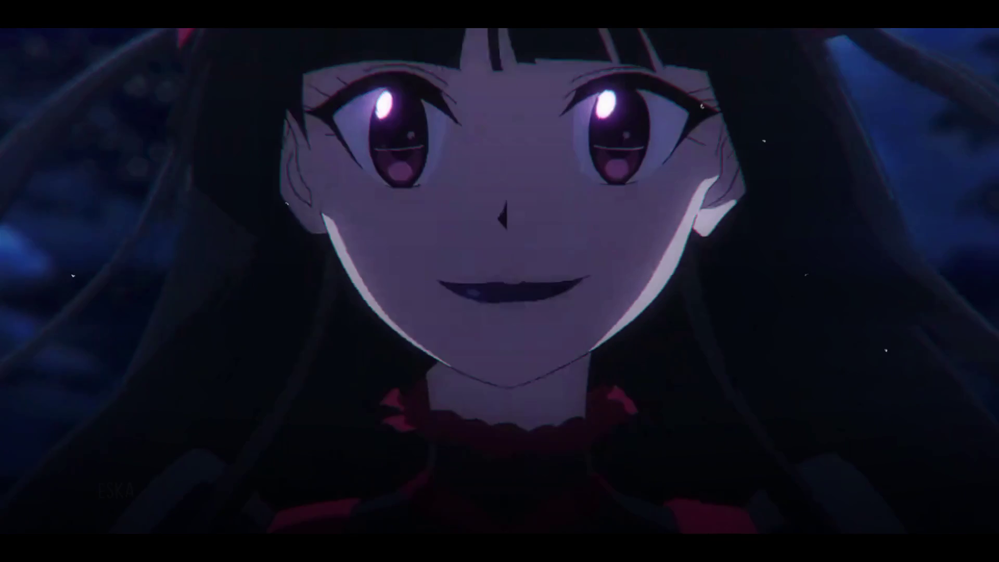